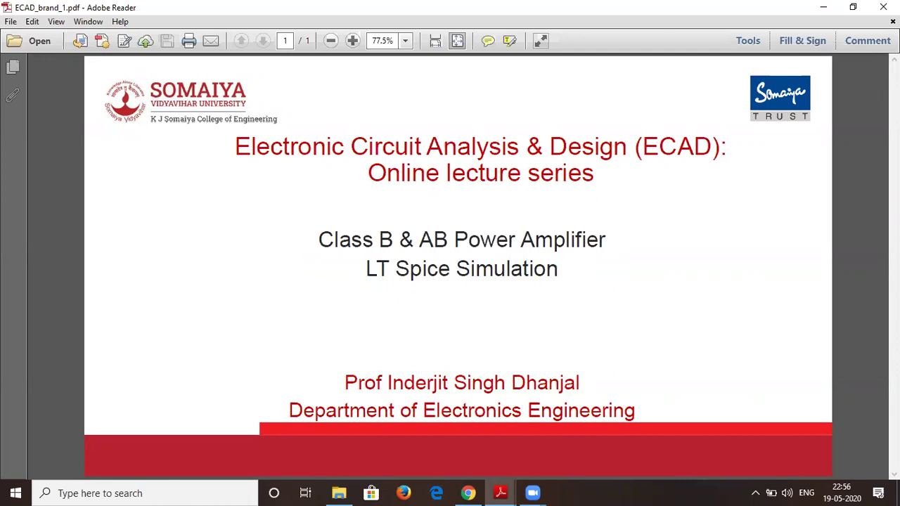
# Step: Close the title slide PDF and both lecture PDFs on push-pull amplifiers and crossover distortion
pyautogui.click(872, 276)
pyautogui.click(883, 7)
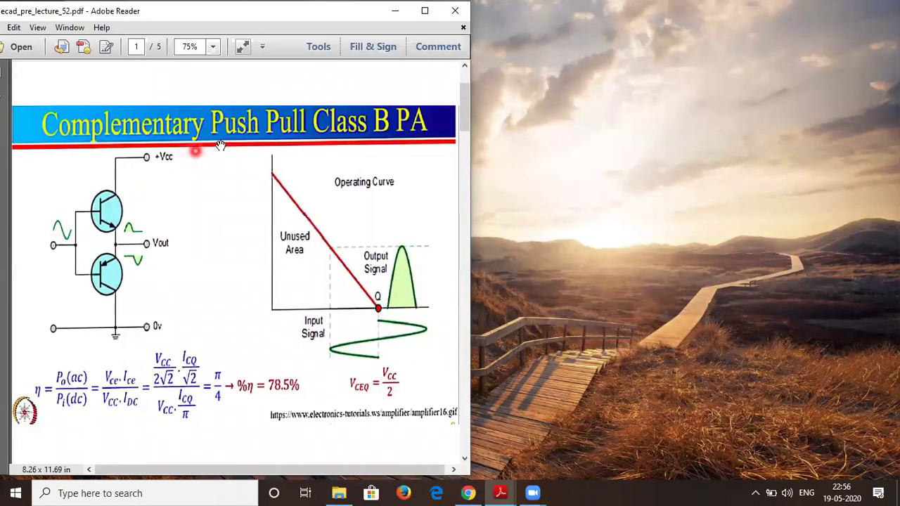
pyautogui.click(134, 238)
pyautogui.click(135, 205)
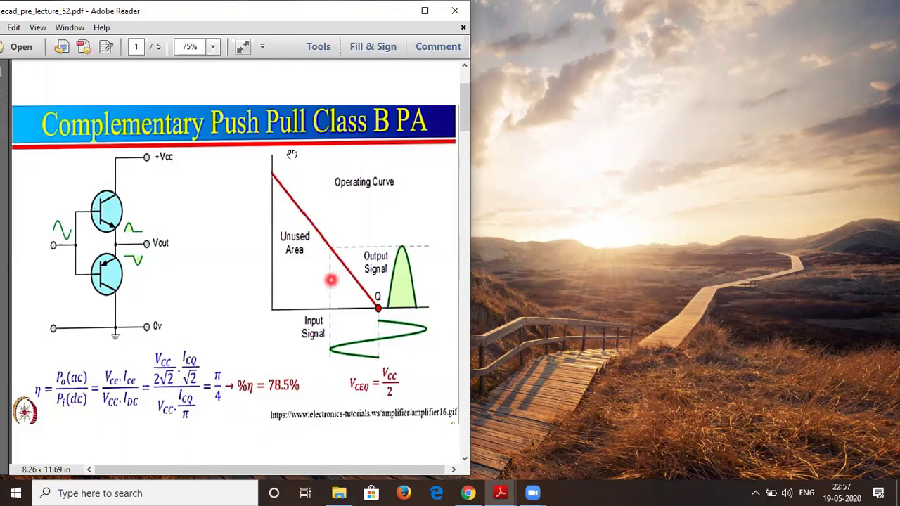
pyautogui.click(455, 11)
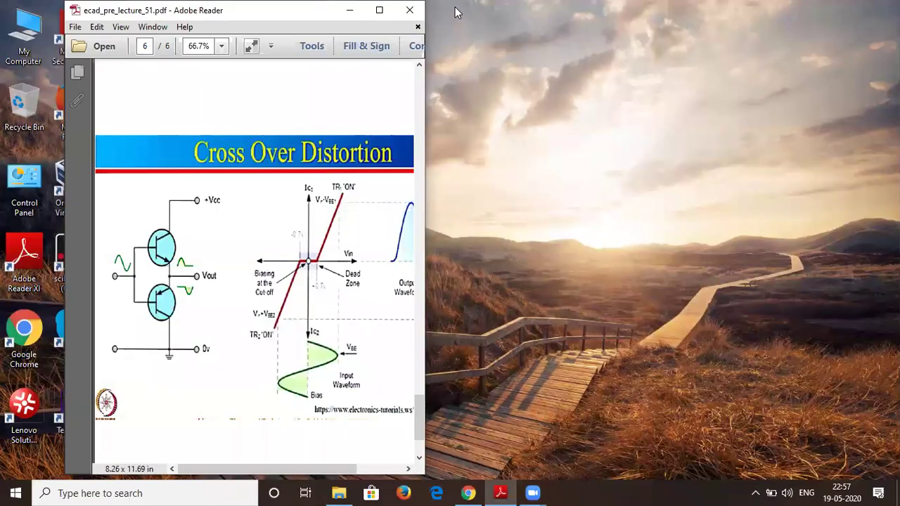
pyautogui.hotkey('alt', 'F4')
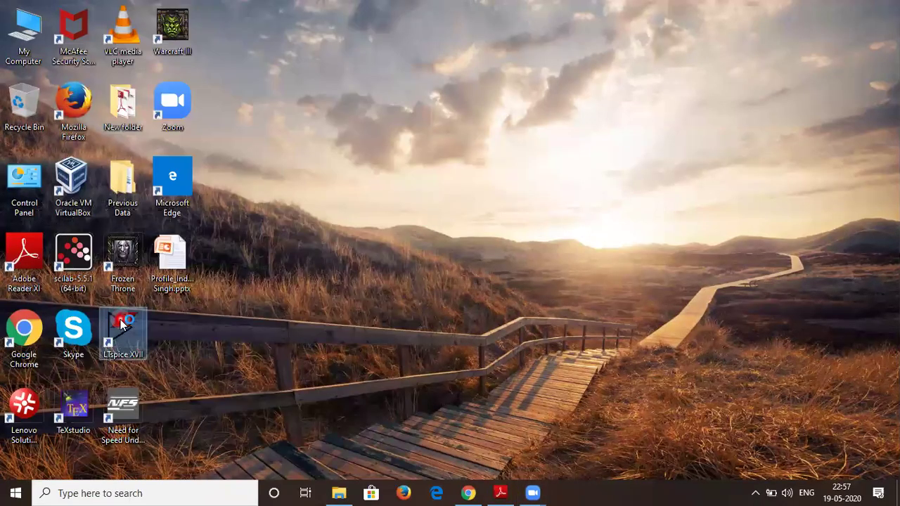
# Step: Start a new schematic in LTspice XVII and place one NPN transistor near the middle of the sheet
pyautogui.doubleClick(121, 324)
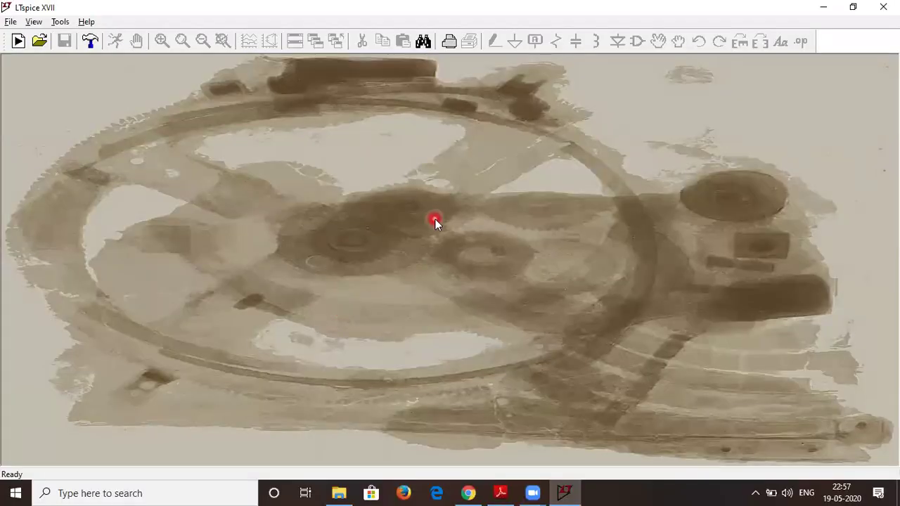
pyautogui.click(18, 42)
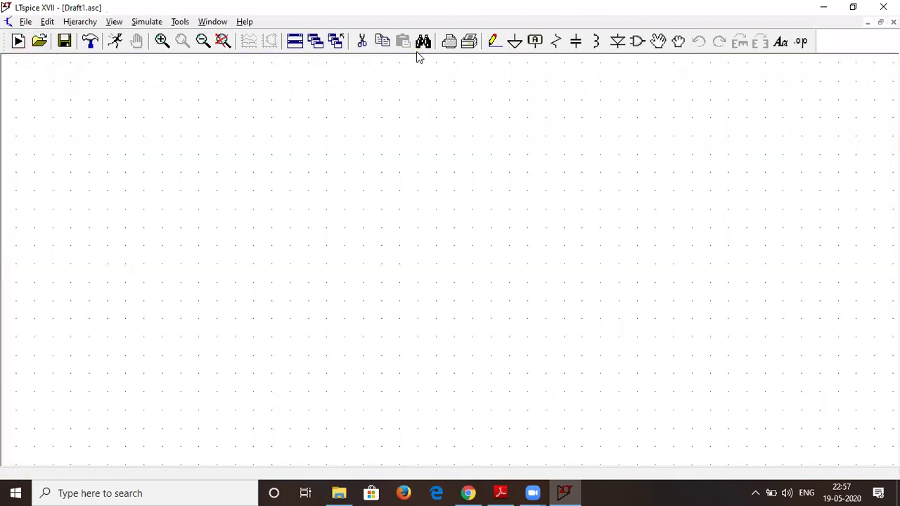
pyautogui.click(638, 41)
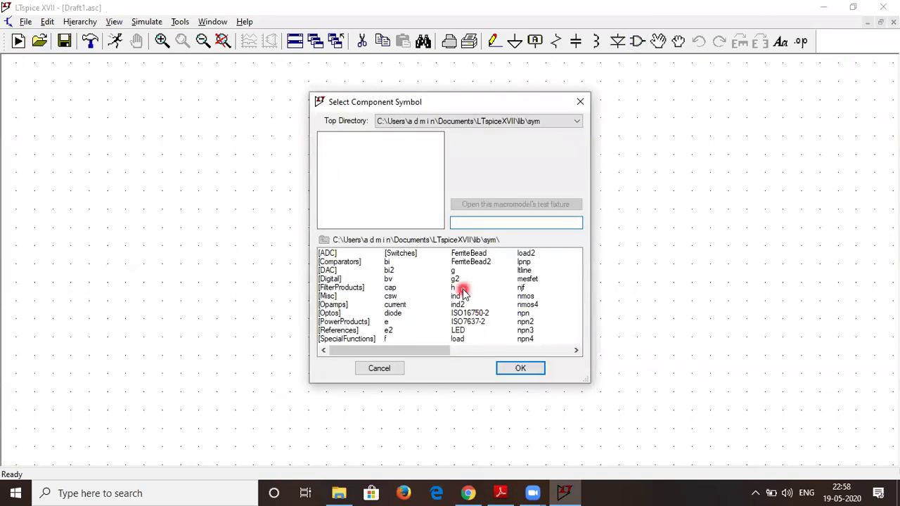
pyautogui.write('npn')
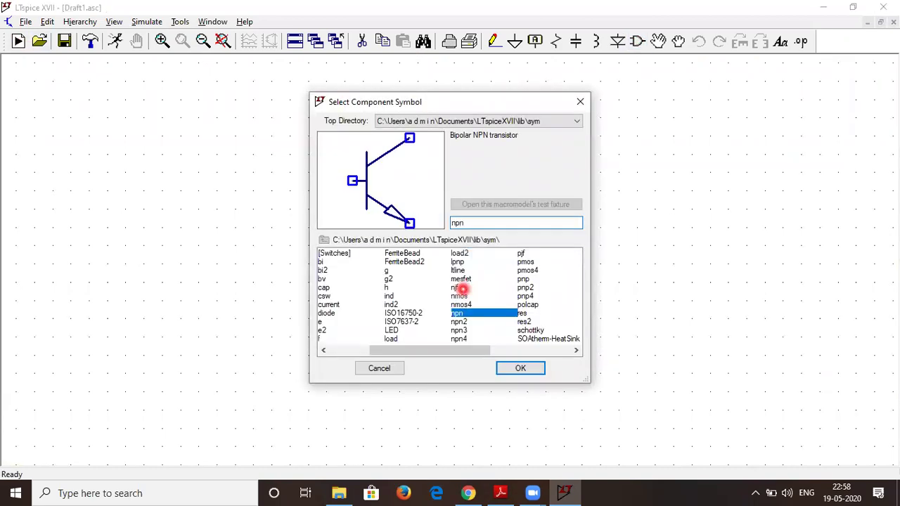
pyautogui.click(528, 370)
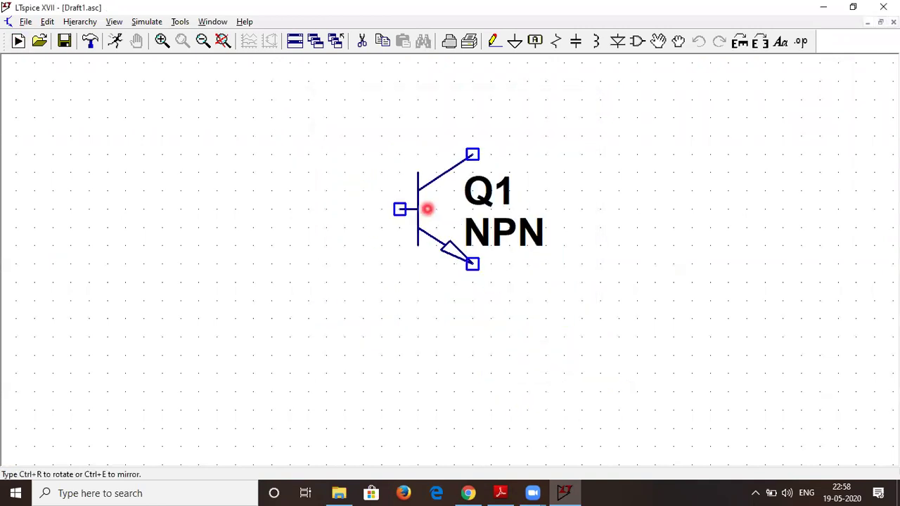
pyautogui.click(405, 208)
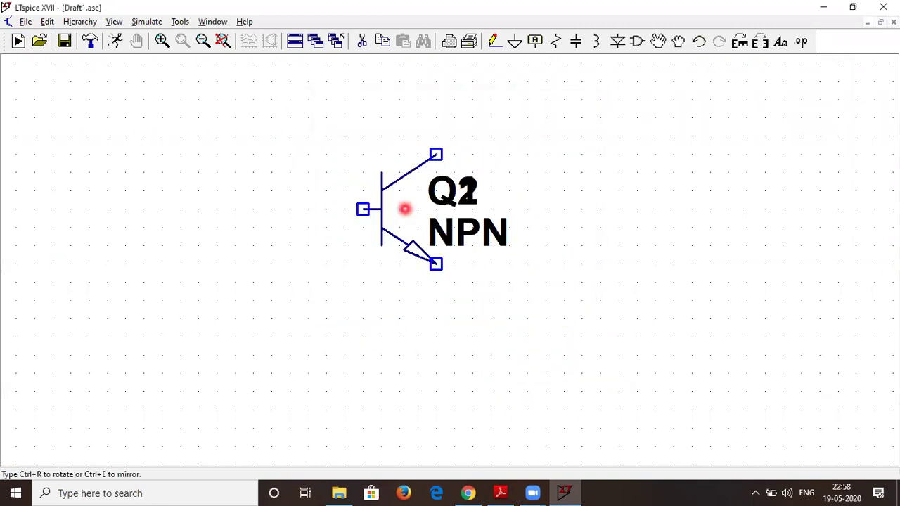
pyautogui.press('Escape')
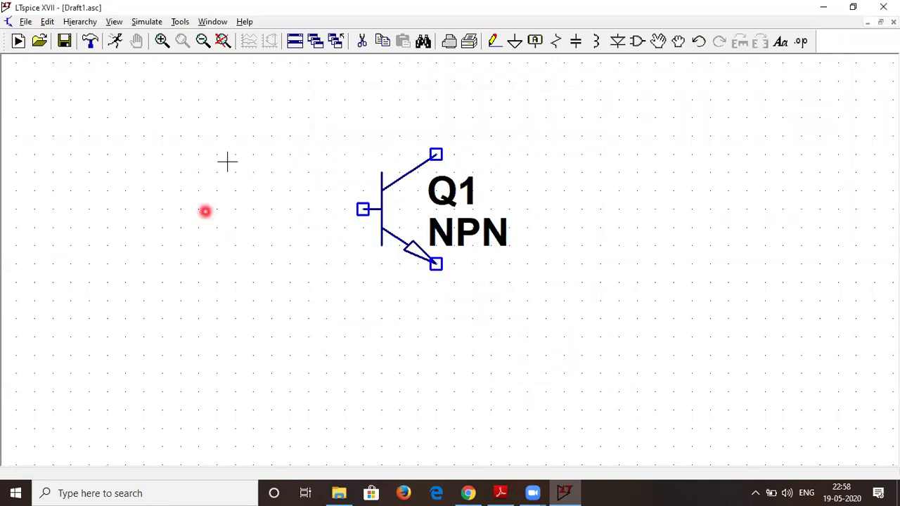
# Step: Place a PNP transistor directly below the NPN, rotated 180° and mirrored so its emitter points up
pyautogui.click(202, 40)
pyautogui.click(202, 41)
pyautogui.moveTo(516, 349); pyautogui.dragTo(518, 259)
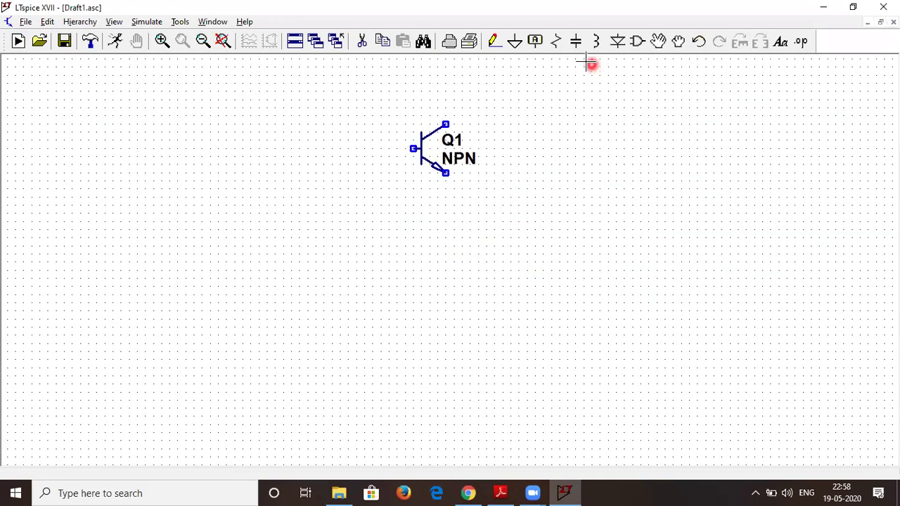
pyautogui.click(637, 42)
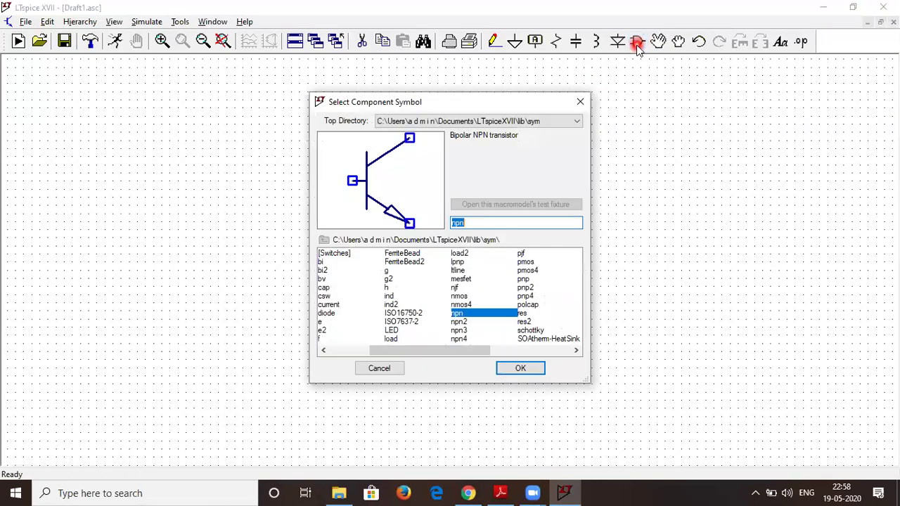
pyautogui.write('pn')
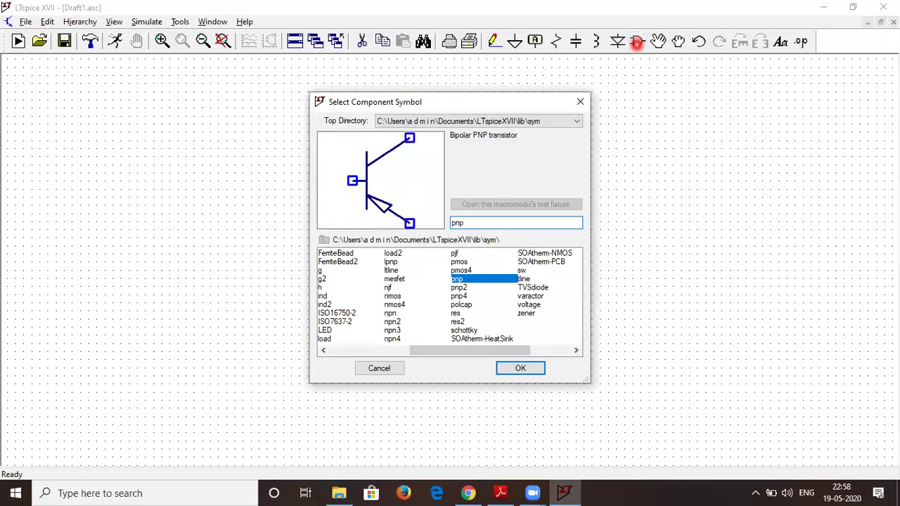
pyautogui.click(520, 368)
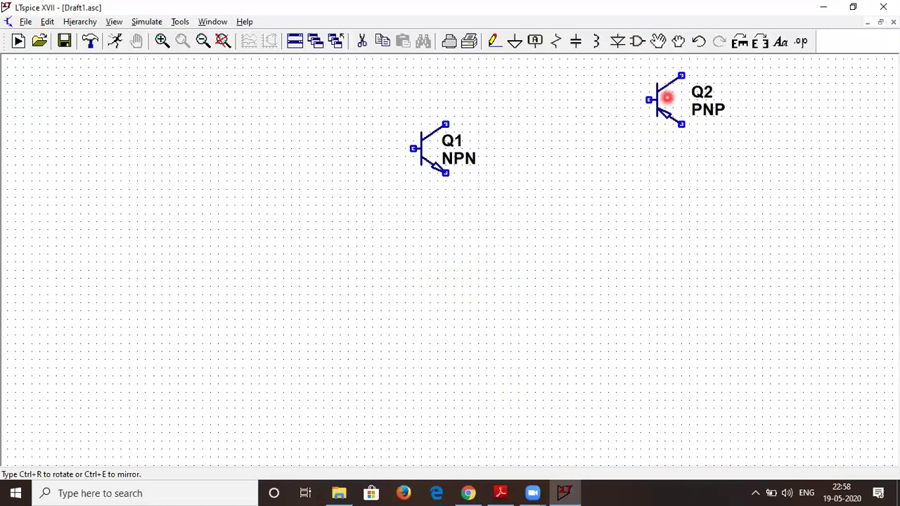
pyautogui.click(739, 42)
pyautogui.click(739, 42)
pyautogui.click(760, 42)
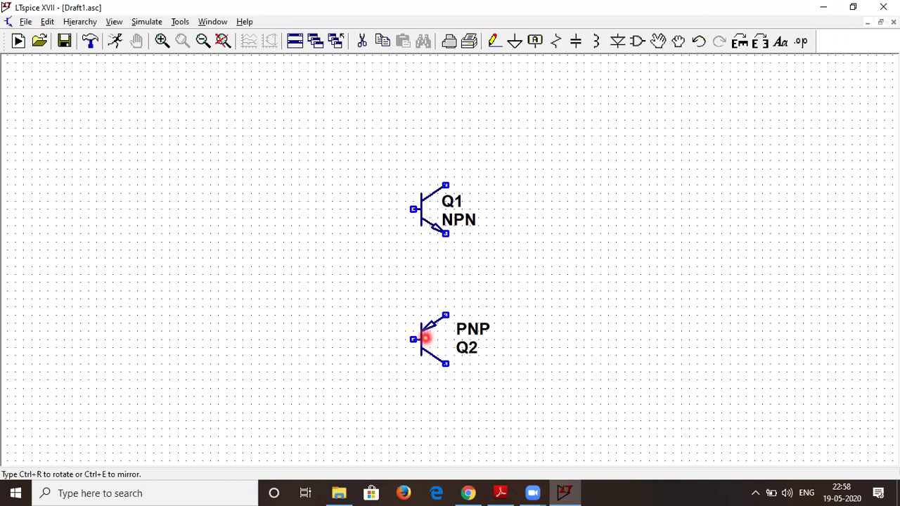
pyautogui.click(424, 342)
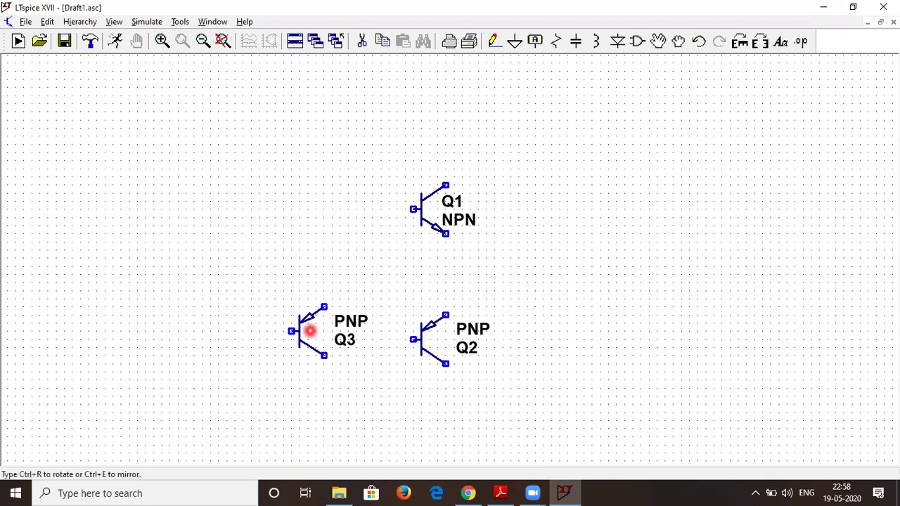
pyautogui.press('Escape')
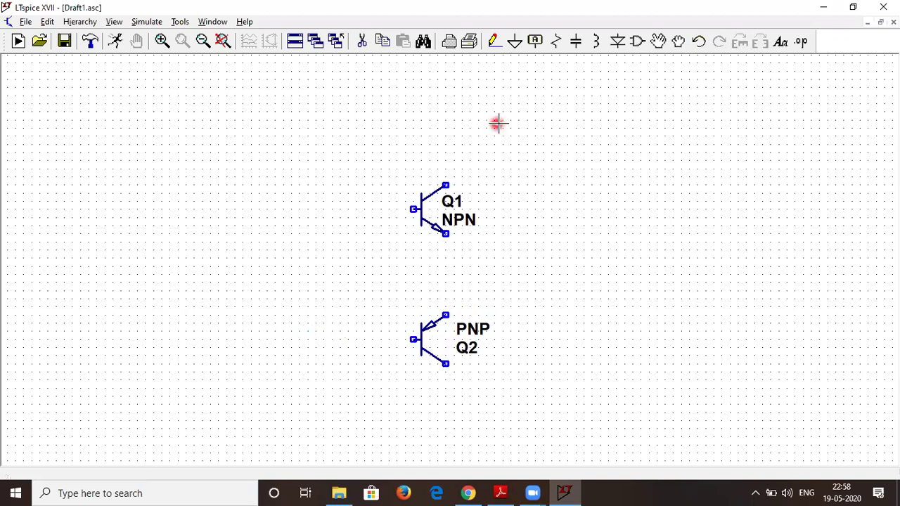
# Step: Wire the two transistors' emitters together and add wire leads up from the NPN collector and down from the PNP collector
pyautogui.click(494, 43)
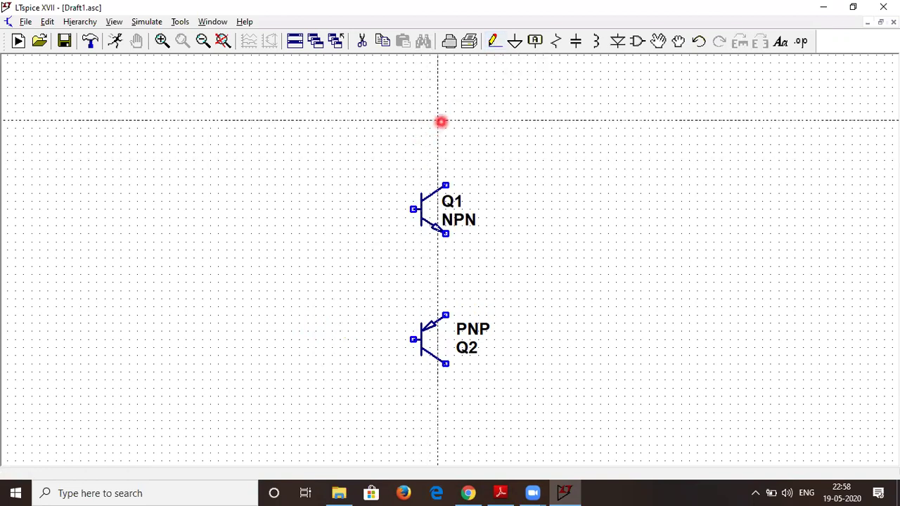
pyautogui.click(445, 121)
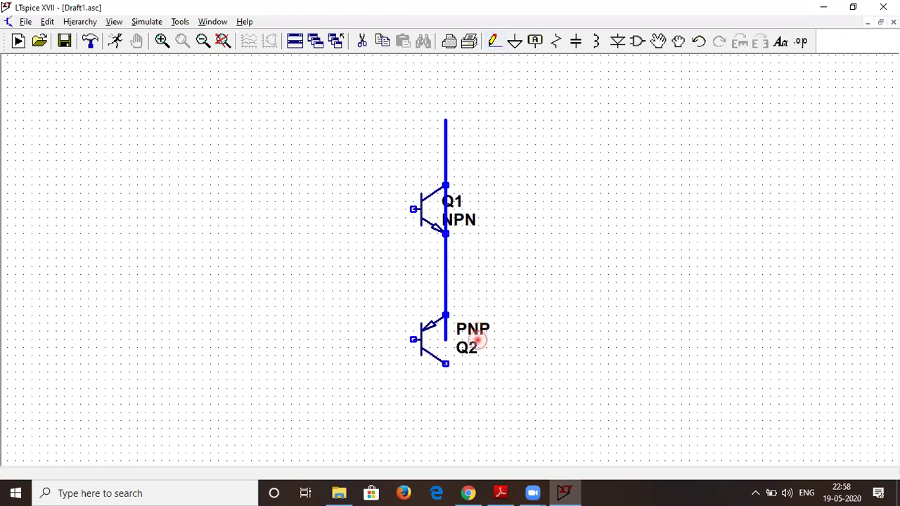
pyautogui.click(461, 313)
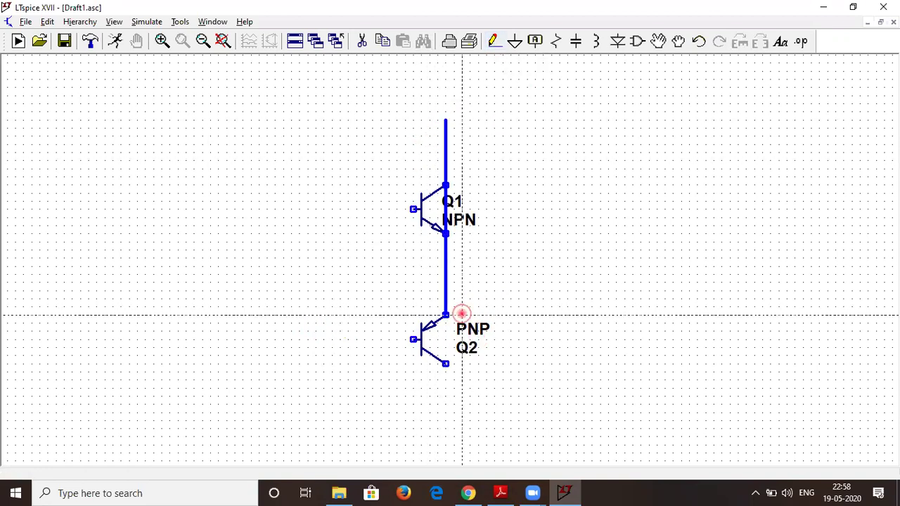
pyautogui.click(446, 364)
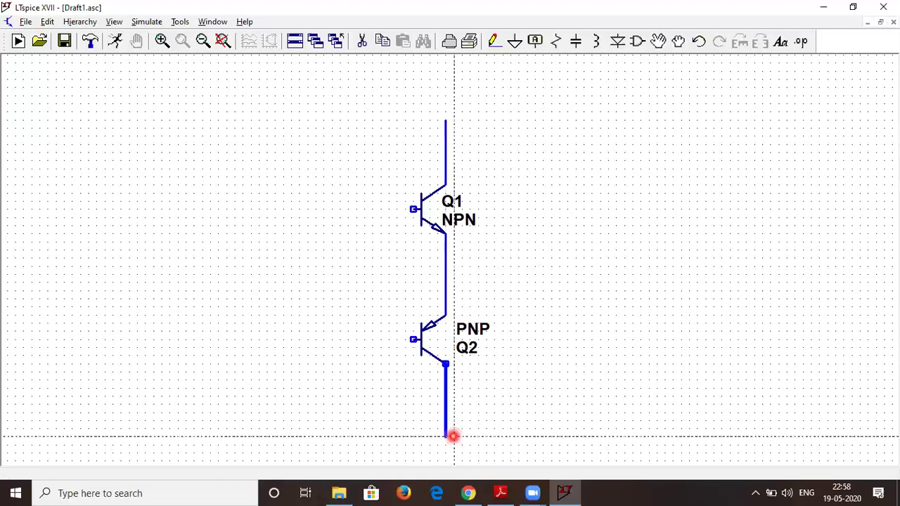
pyautogui.click(452, 436)
pyautogui.press('Escape')
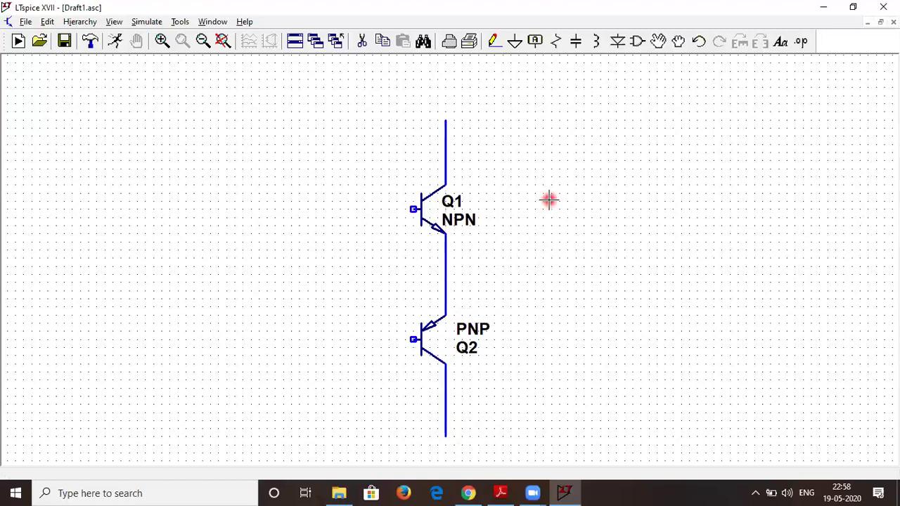
# Step: Wire the NPN base to the PNP base with a bracket-shaped connection beside the transistors
pyautogui.click(494, 41)
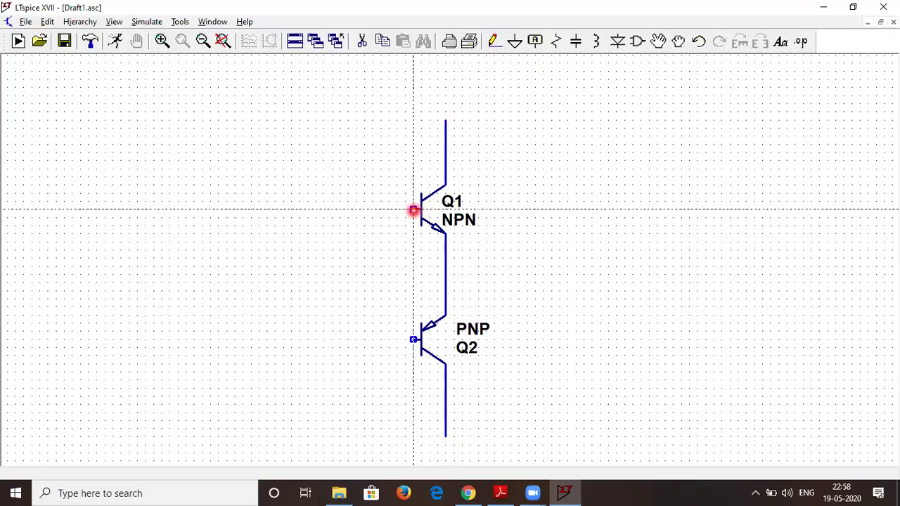
pyautogui.click(413, 209)
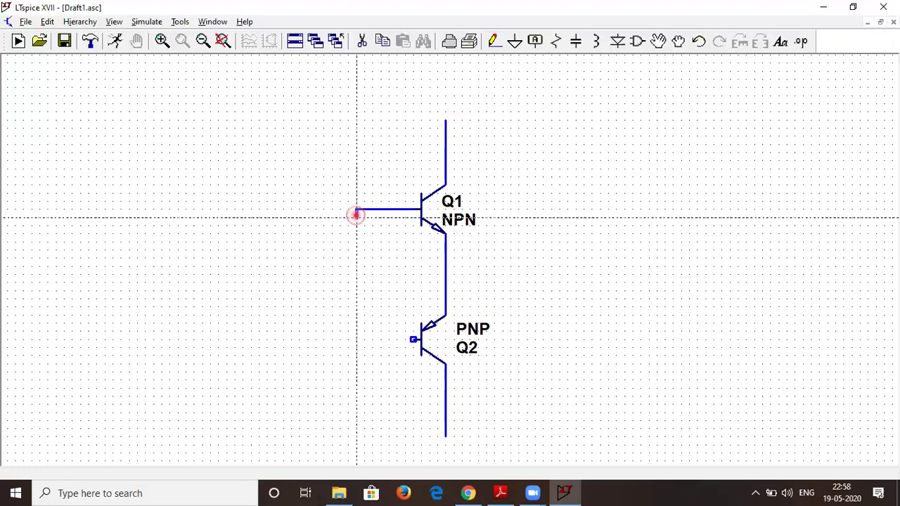
pyautogui.click(357, 340)
pyautogui.click(413, 340)
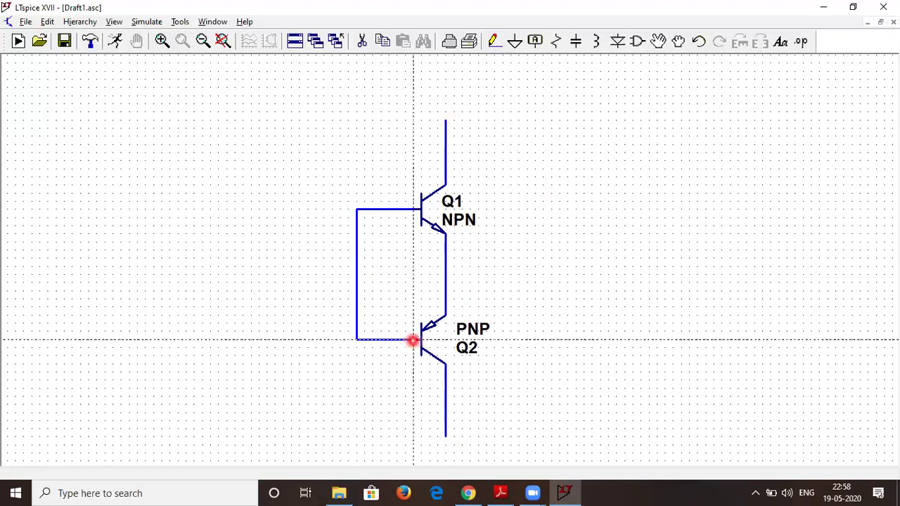
# Step: Place two voltage sources, one above the other, to the right of the transistor pair
pyautogui.click(640, 42)
pyautogui.write('volt')
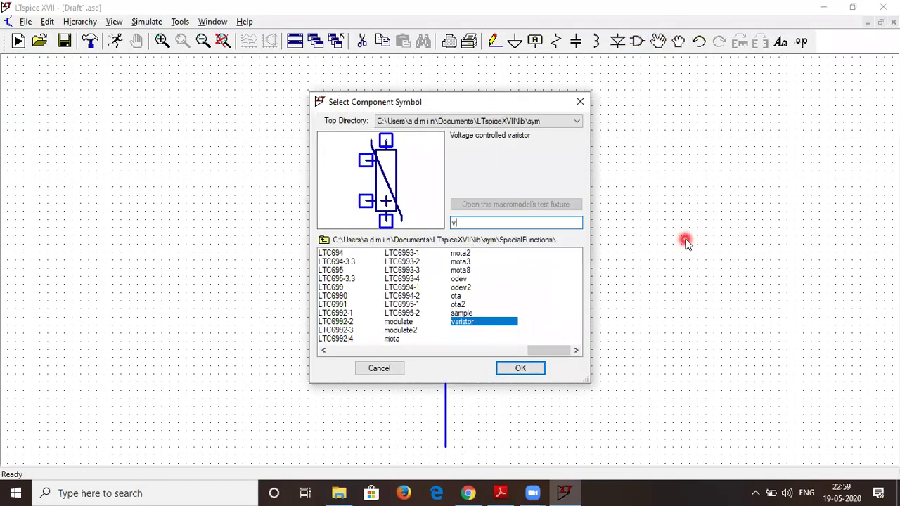
pyautogui.click(520, 368)
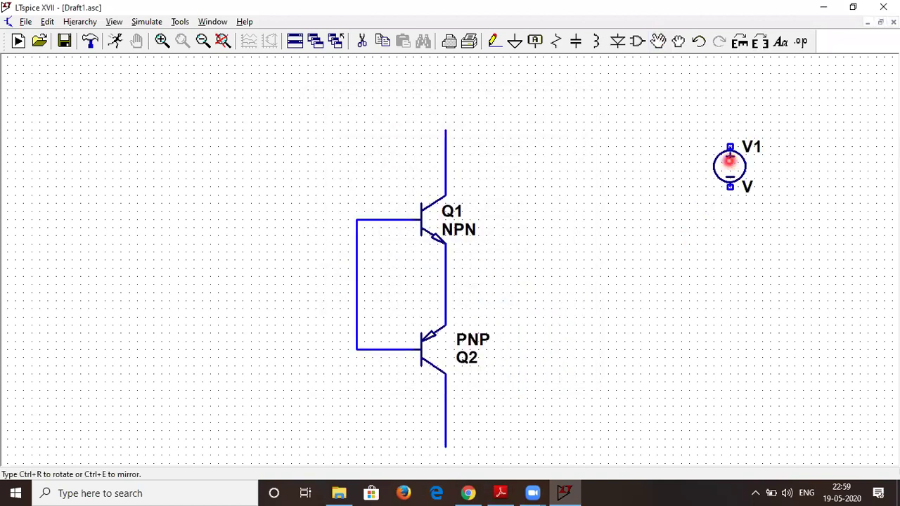
pyautogui.click(731, 274)
pyautogui.press('Escape')
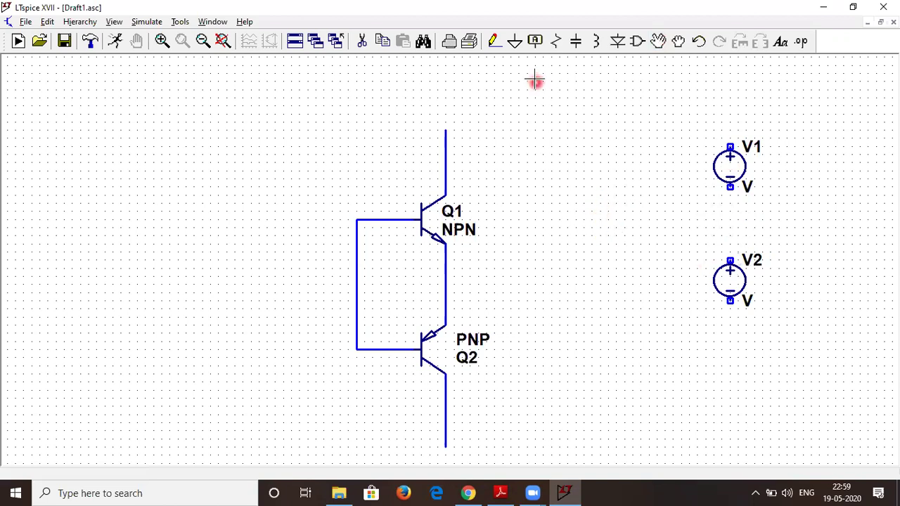
# Step: Wire the two voltage sources in series, with leads extending above V1 and below V2
pyautogui.click(495, 42)
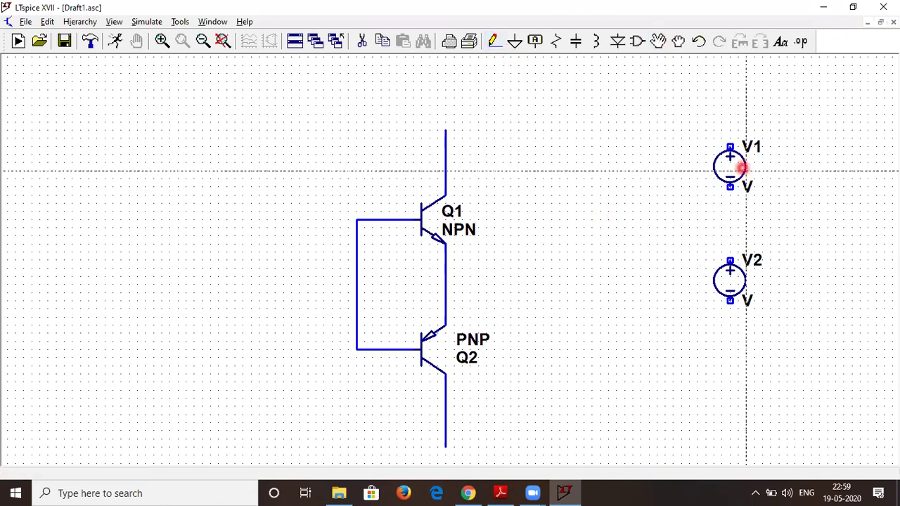
pyautogui.click(728, 106)
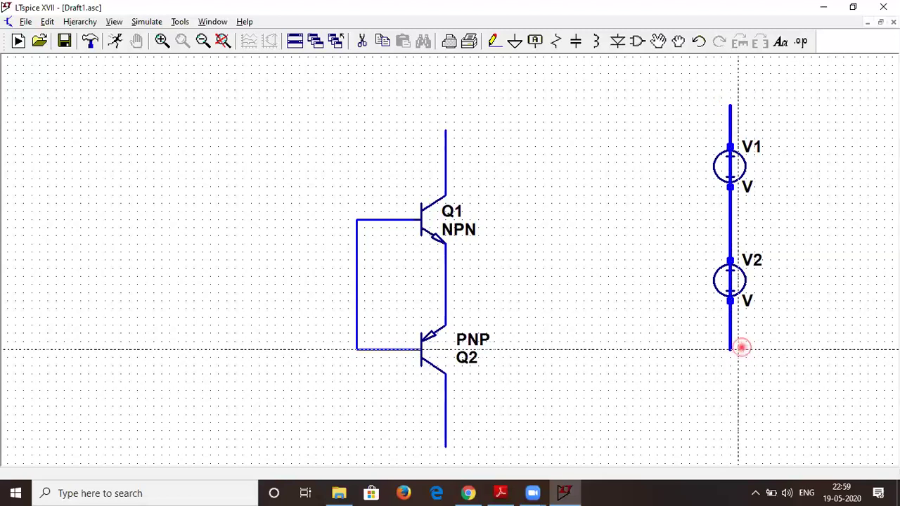
pyautogui.click(741, 344)
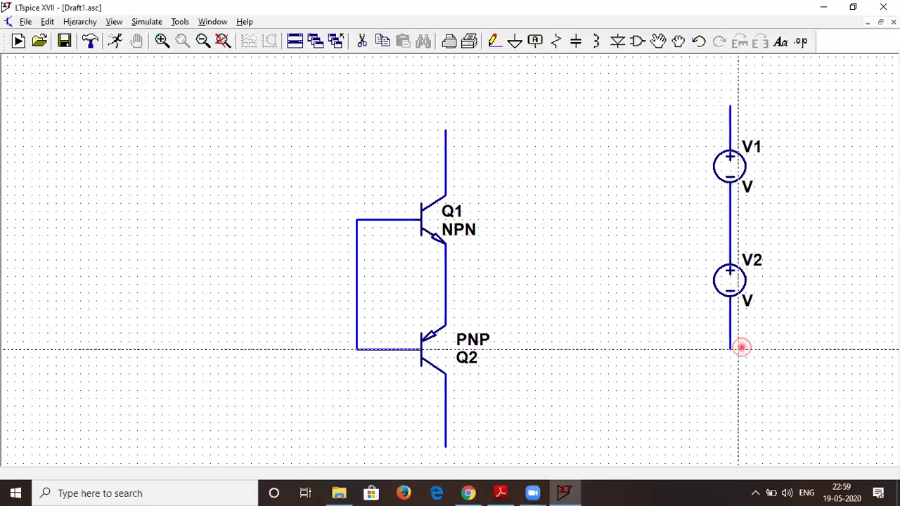
# Step: Place a ground symbol beside the voltage sources and wire it to the junction between V1 and V2
pyautogui.click(514, 41)
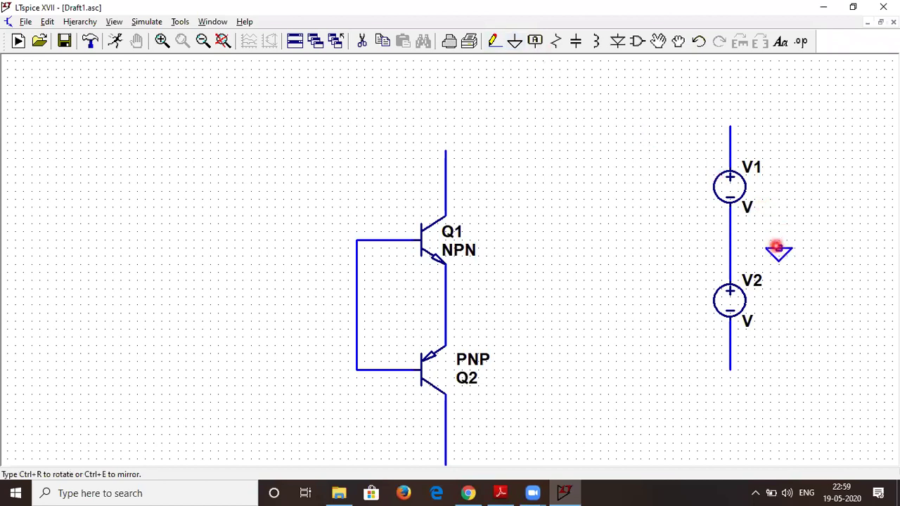
pyautogui.click(776, 247)
pyautogui.click(551, 73)
pyautogui.click(493, 41)
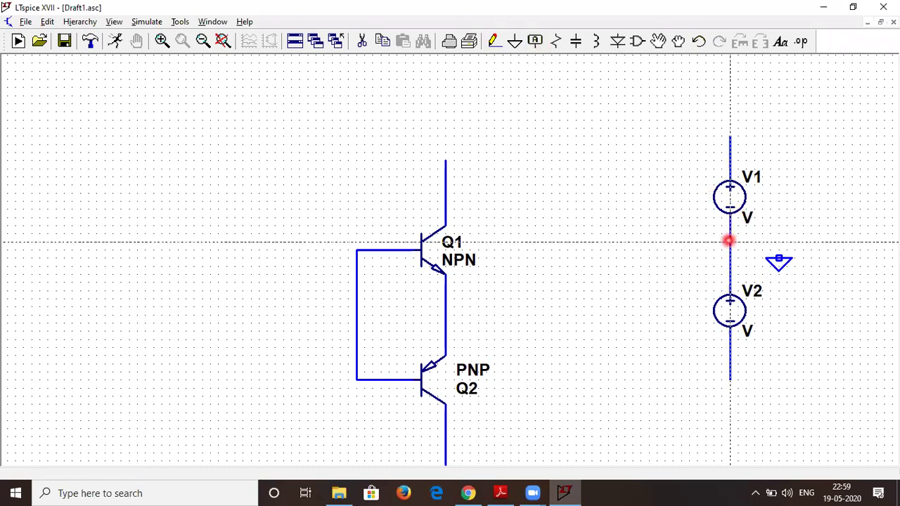
pyautogui.click(729, 241)
pyautogui.click(779, 257)
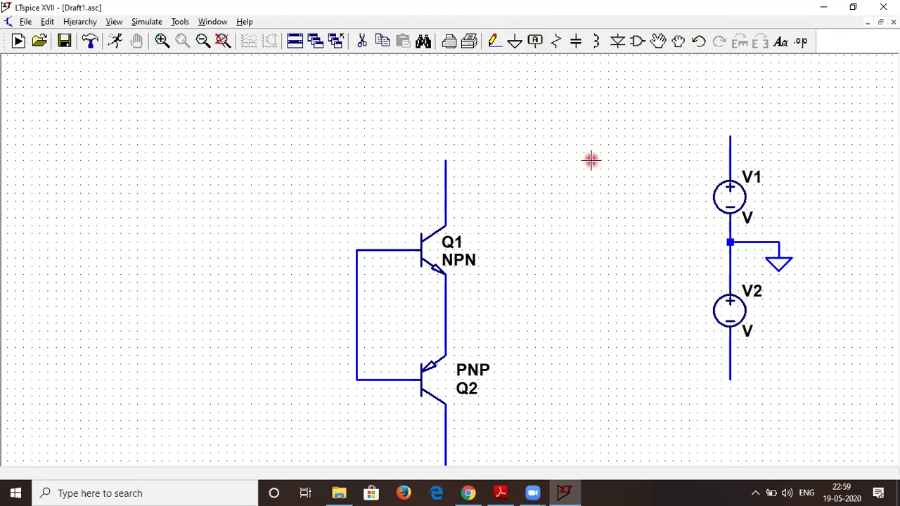
# Step: Label the net at the end of the lead above V1 as vcc, with the label rotated vertically
pyautogui.rightClick(729, 140)
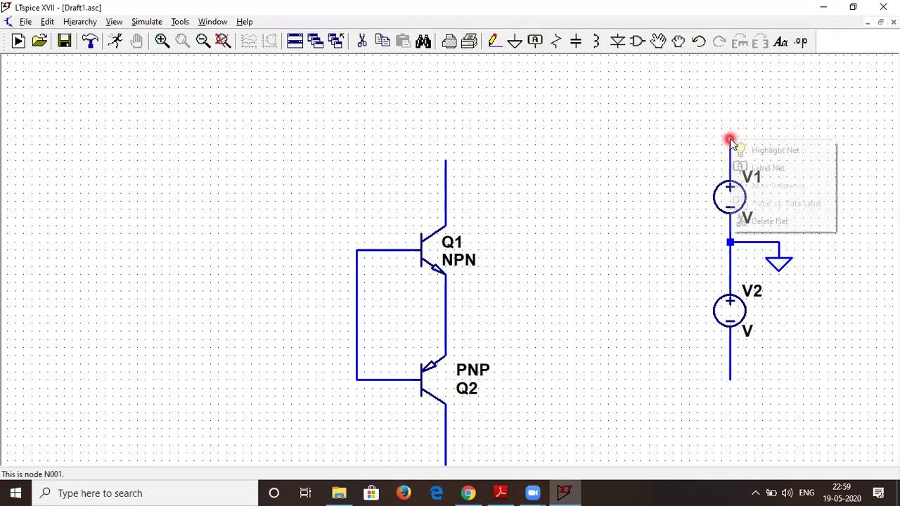
pyautogui.click(739, 166)
pyautogui.write('vcc')
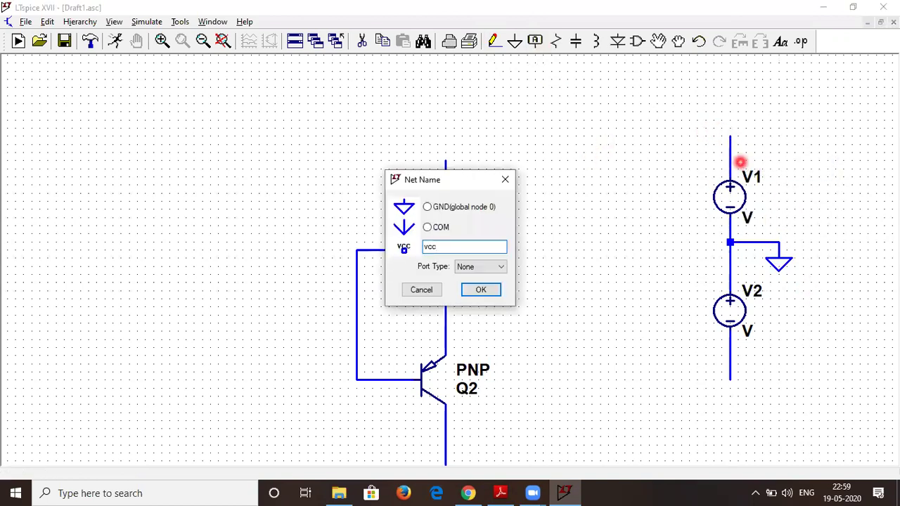
pyautogui.press('Return')
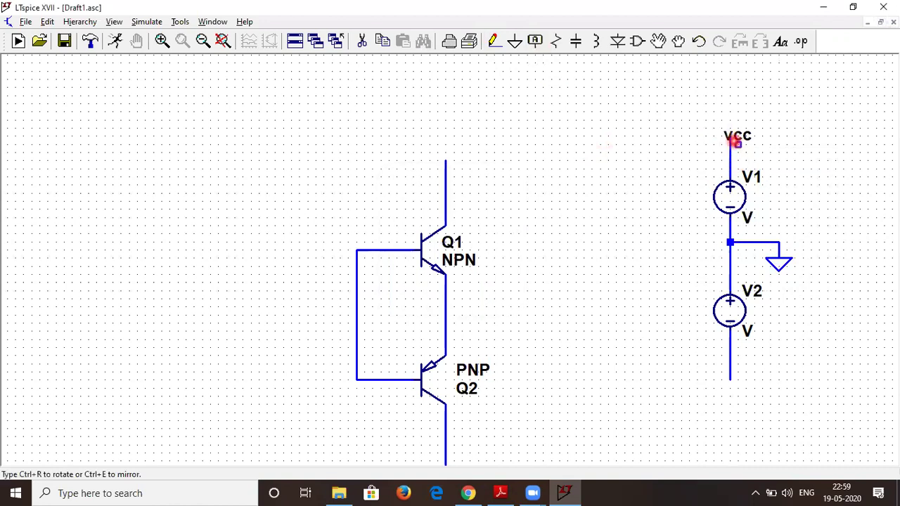
pyautogui.hotkey('ctrl', 'r')
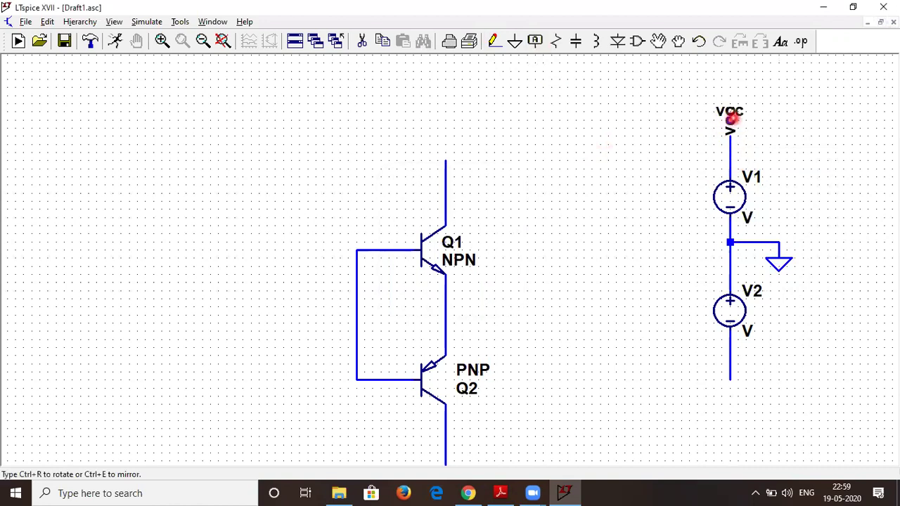
pyautogui.press('Escape')
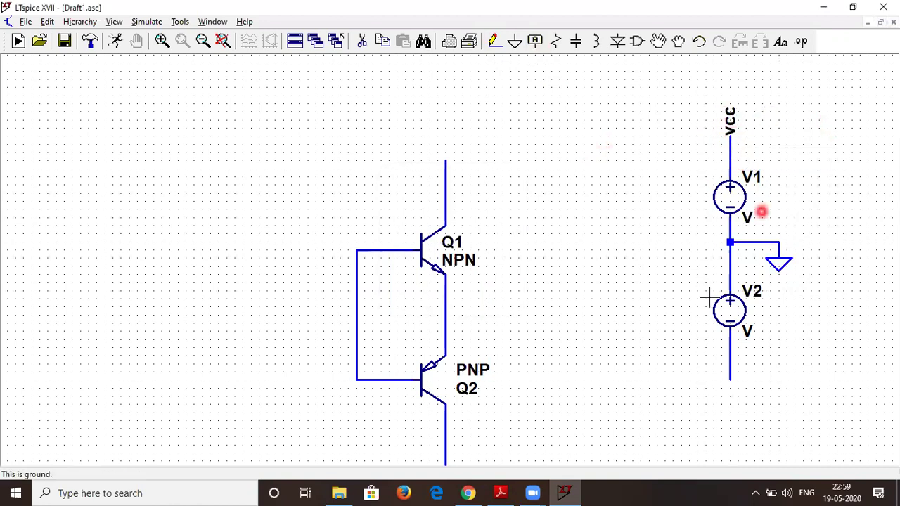
# Step: Add a vertical VEE net label at the end of the lead below V2 and rename the vcc label to VCC
pyautogui.rightClick(729, 379)
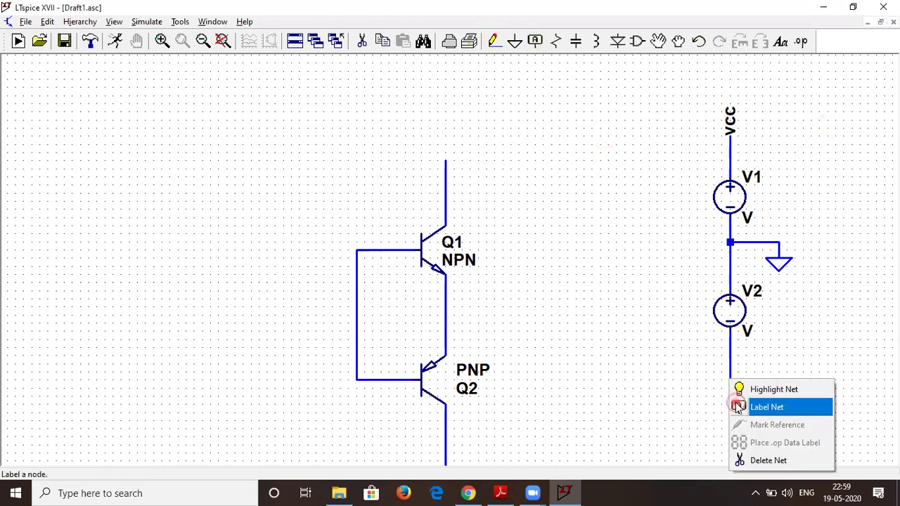
pyautogui.click(735, 403)
pyautogui.write('VE')
pyautogui.press('Return')
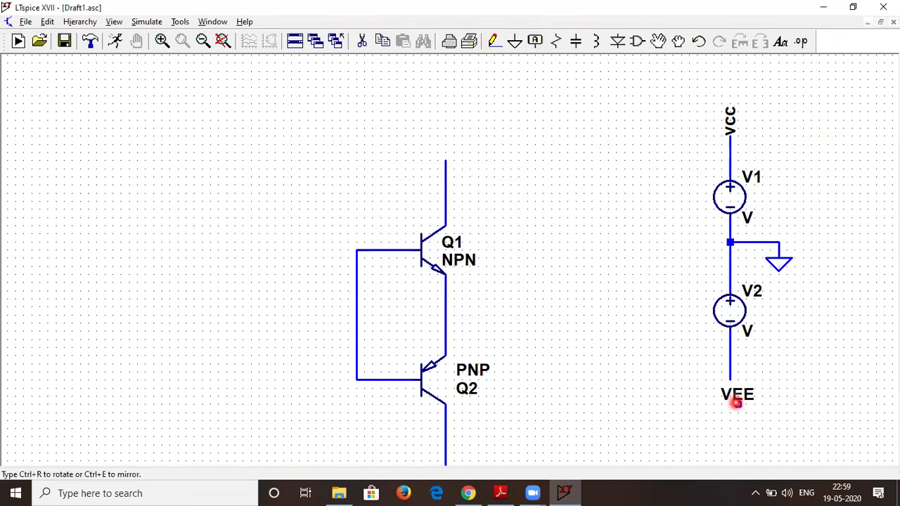
pyautogui.hotkey('ctrl', 'r')
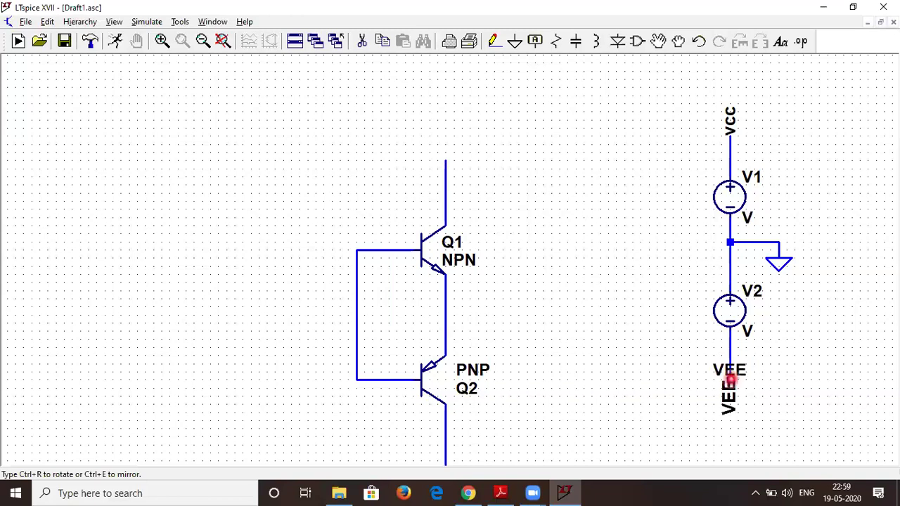
pyautogui.click(730, 380)
pyautogui.rightClick(729, 120)
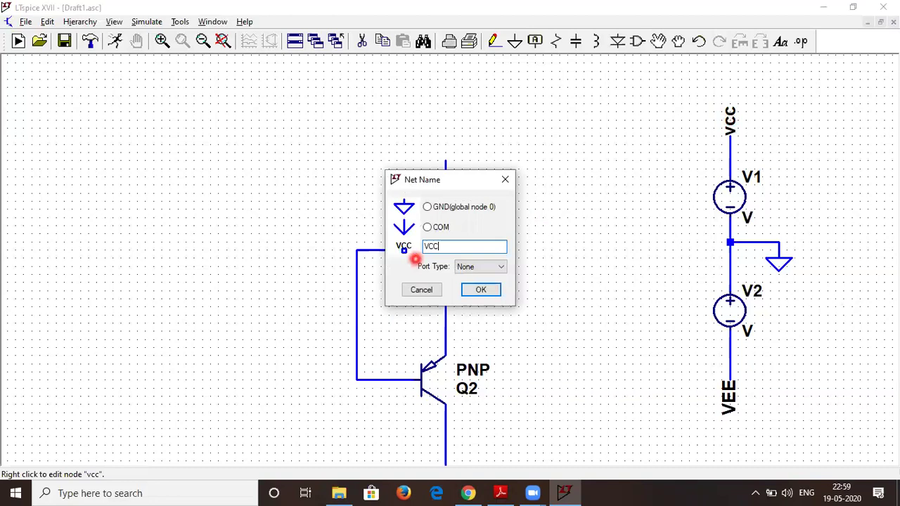
pyautogui.press('Return')
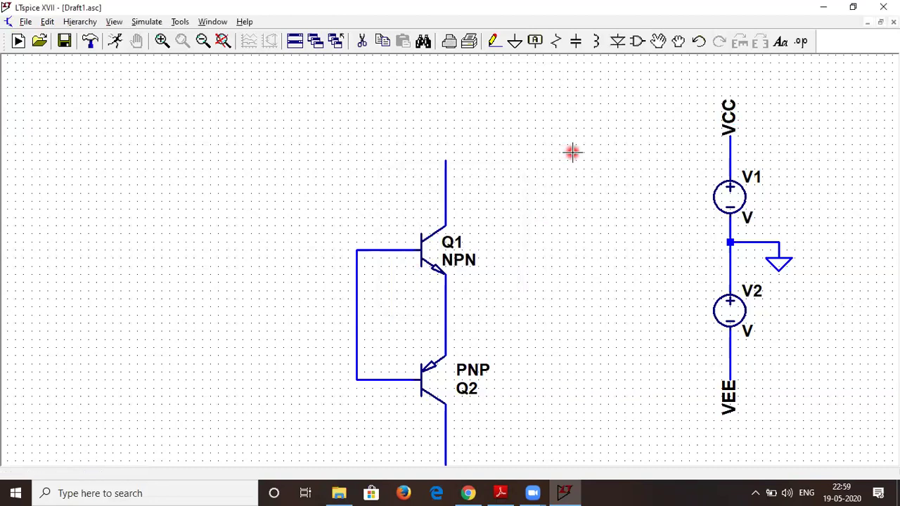
# Step: Set the DC value of both voltage sources V1 and V2 to 20 V
pyautogui.rightClick(734, 196)
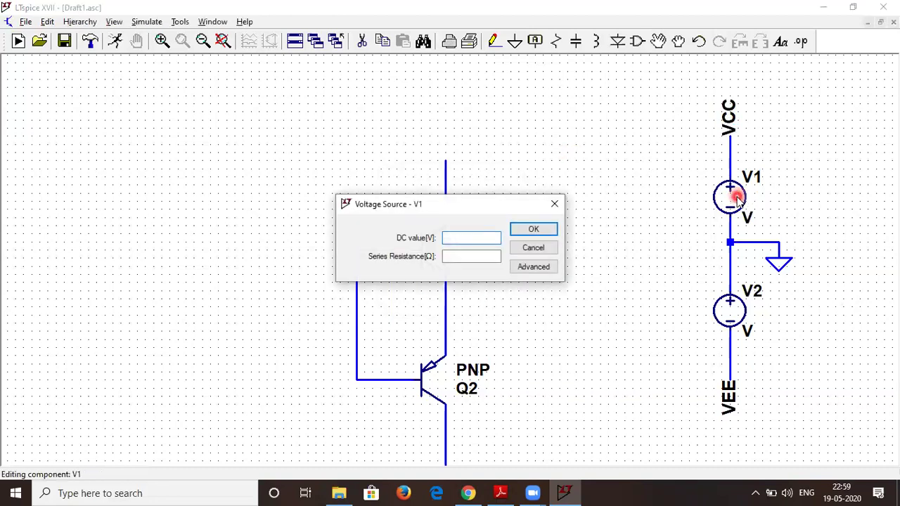
pyautogui.press('Return')
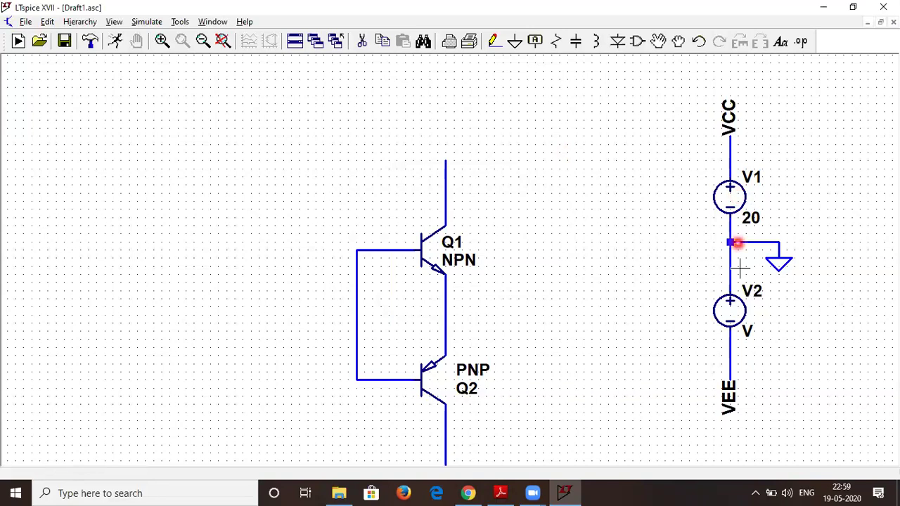
pyautogui.rightClick(731, 317)
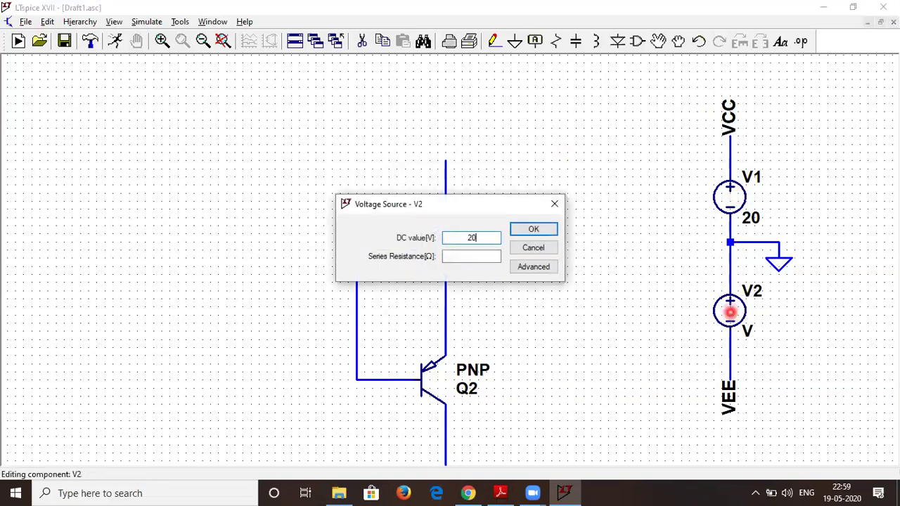
pyautogui.press('Return')
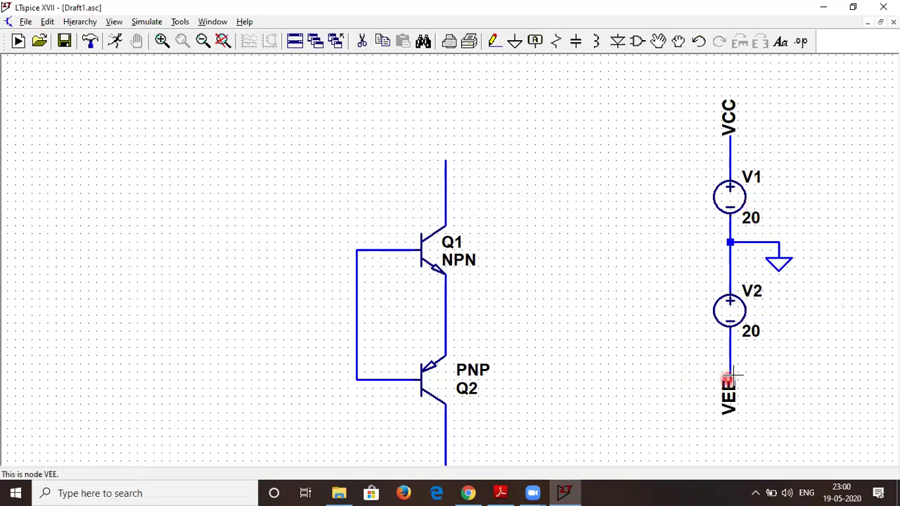
# Step: Label the upper end of the NPN collector lead with a vertical VCC net name
pyautogui.rightClick(446, 162)
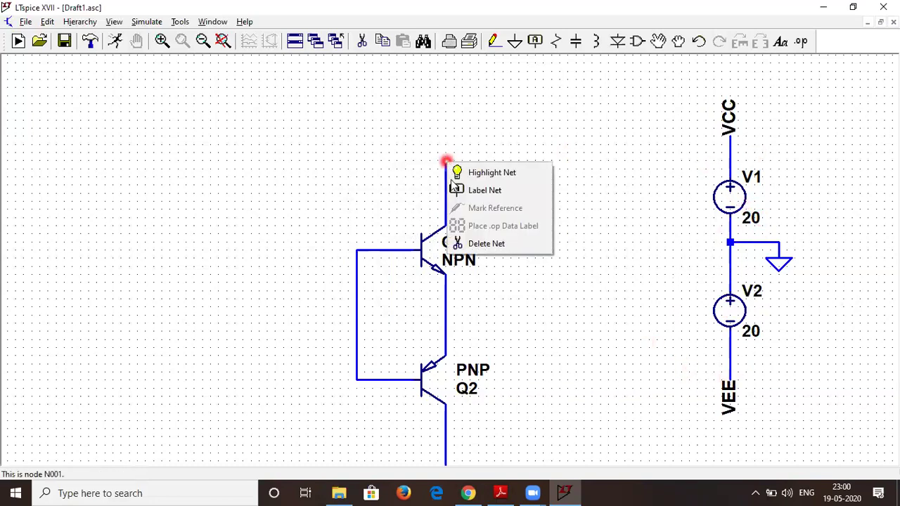
pyautogui.click(454, 190)
pyautogui.press('Return')
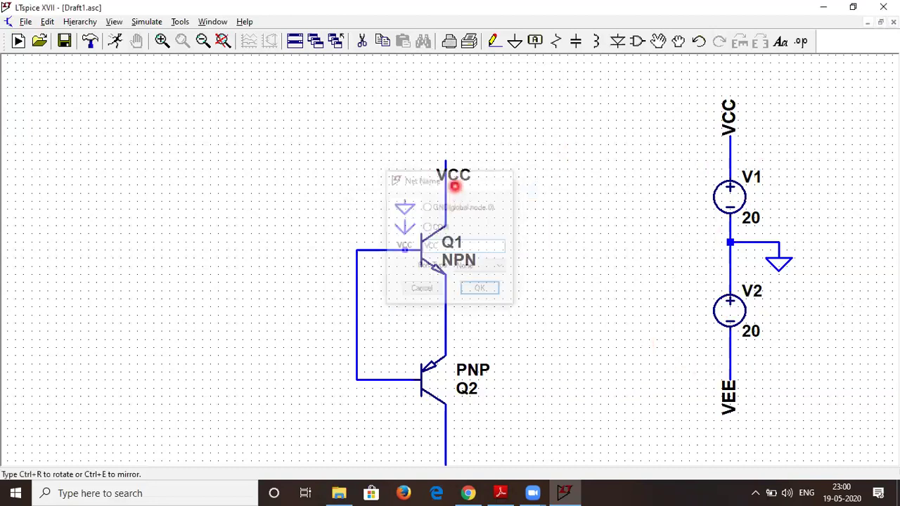
pyautogui.hotkey('ctrl', 'r')
pyautogui.click(445, 160)
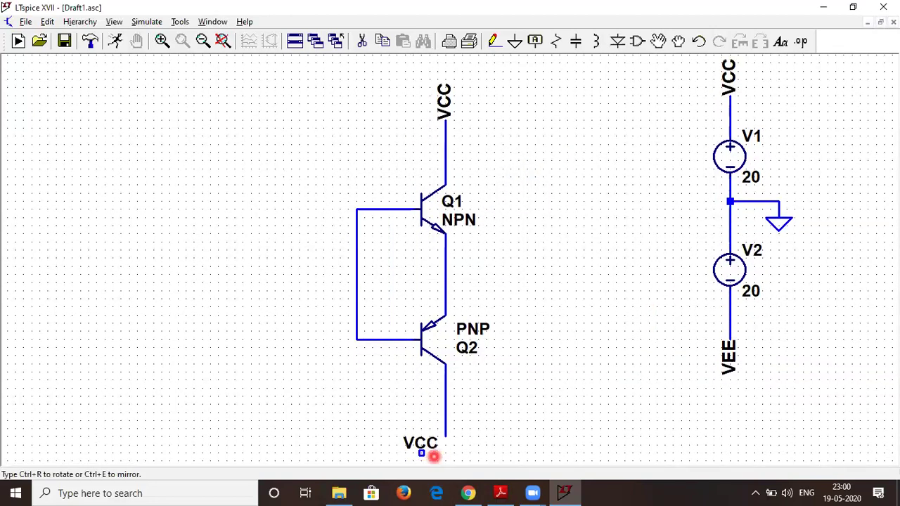
# Step: Place a vertical net label at the lower end of the PNP collector lead and name it VEE
pyautogui.click(444, 418)
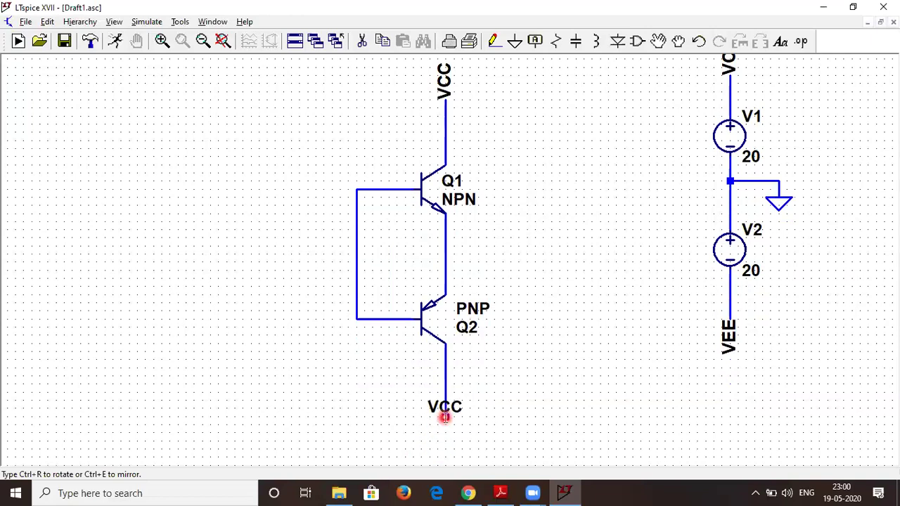
pyautogui.hotkey('ctrl', 'r')
pyautogui.click(440, 424)
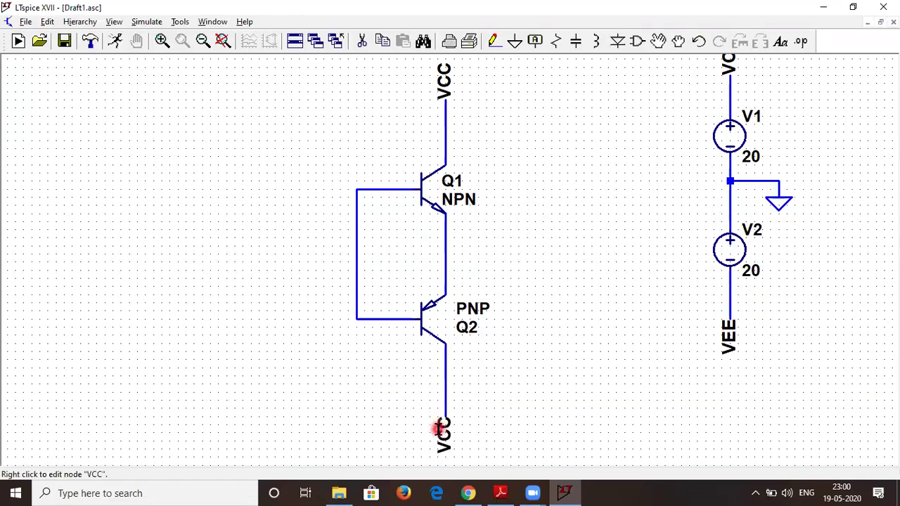
pyautogui.rightClick(439, 427)
pyautogui.click(455, 250)
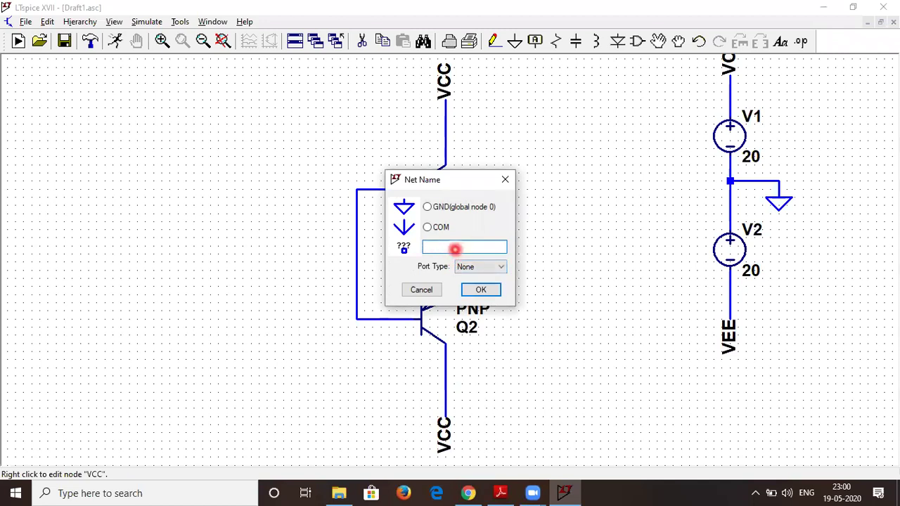
pyautogui.press('Return')
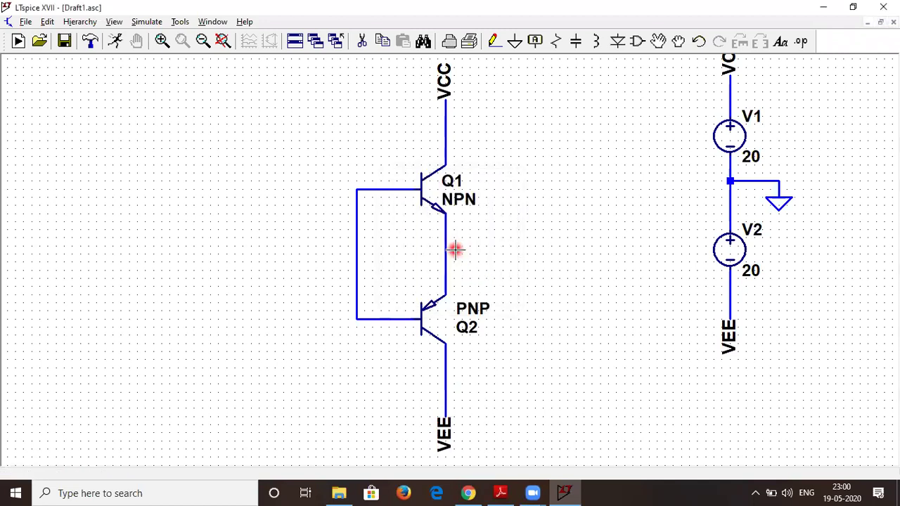
# Step: Place a sine signal source from the Misc component library, clear of the transistor base wiring on its input side
pyautogui.moveTo(530, 237); pyautogui.dragTo(535, 240)
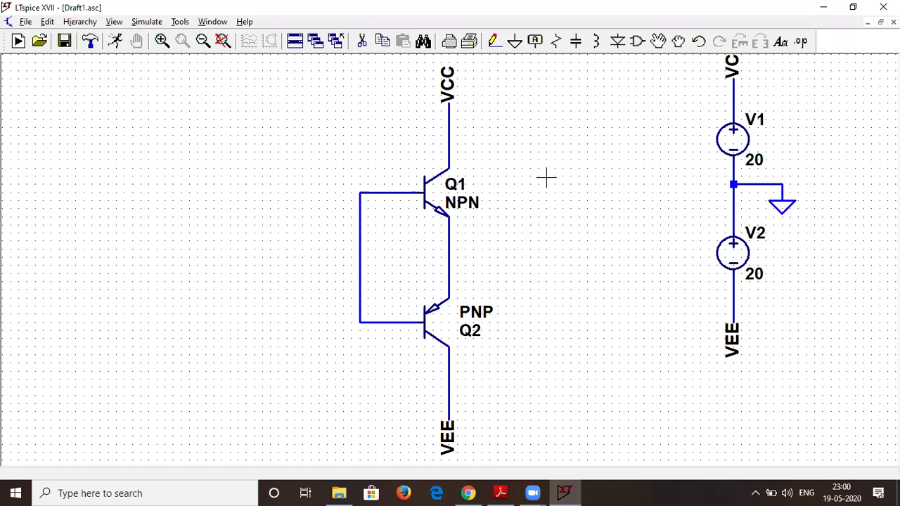
pyautogui.click(637, 40)
pyautogui.write('sin')
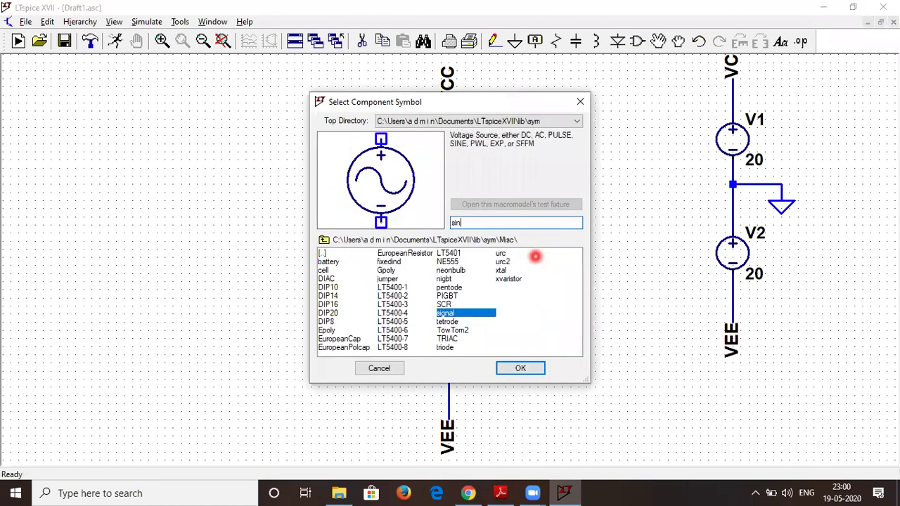
pyautogui.click(524, 369)
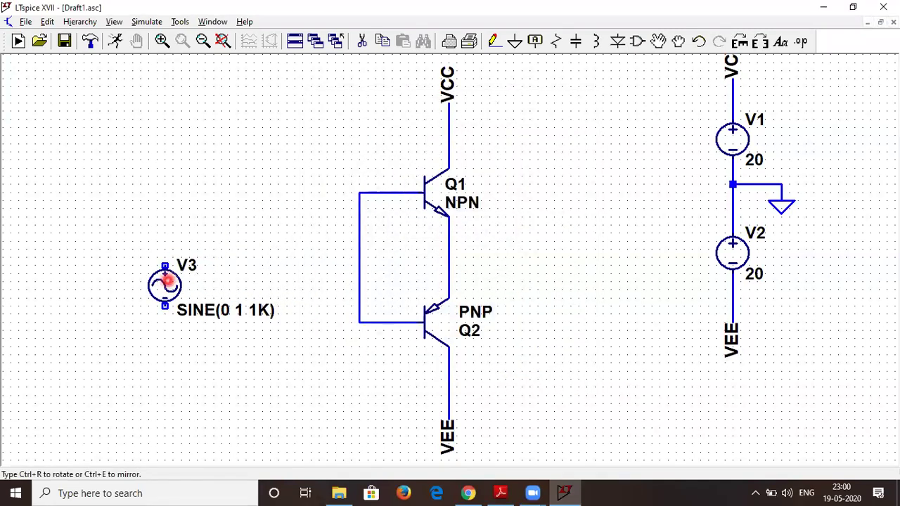
pyautogui.click(164, 286)
pyautogui.press('Escape')
# Step: Wire the positive terminal of V3 to the common base connection and extend a lead down from its negative terminal
pyautogui.click(495, 40)
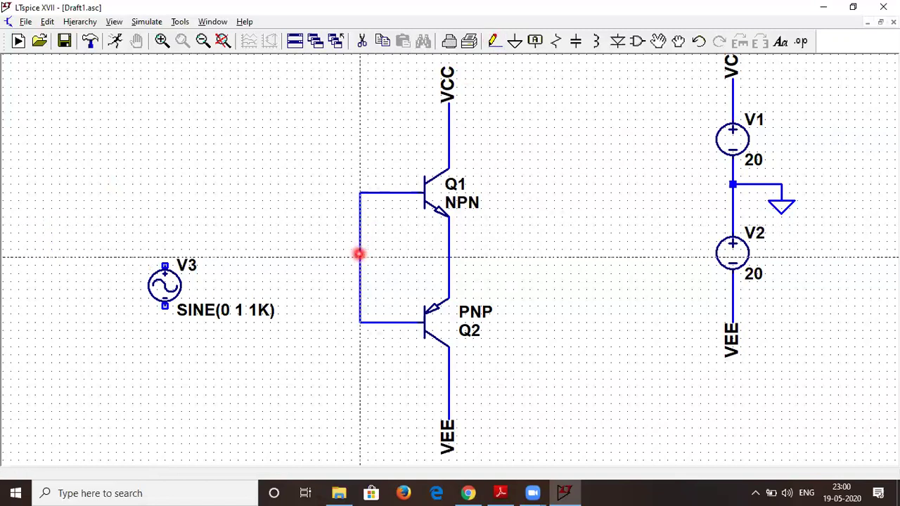
pyautogui.click(359, 251)
pyautogui.click(164, 250)
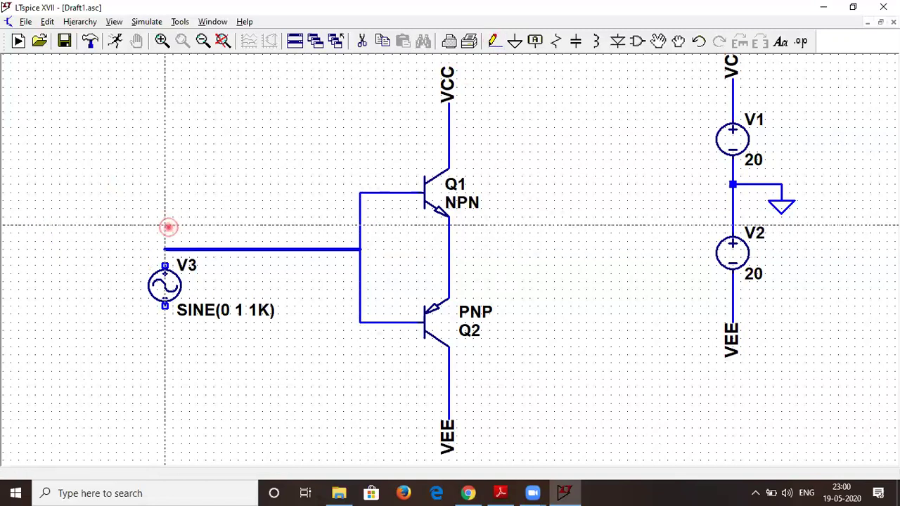
pyautogui.click(165, 305)
pyautogui.click(164, 355)
pyautogui.press('Escape')
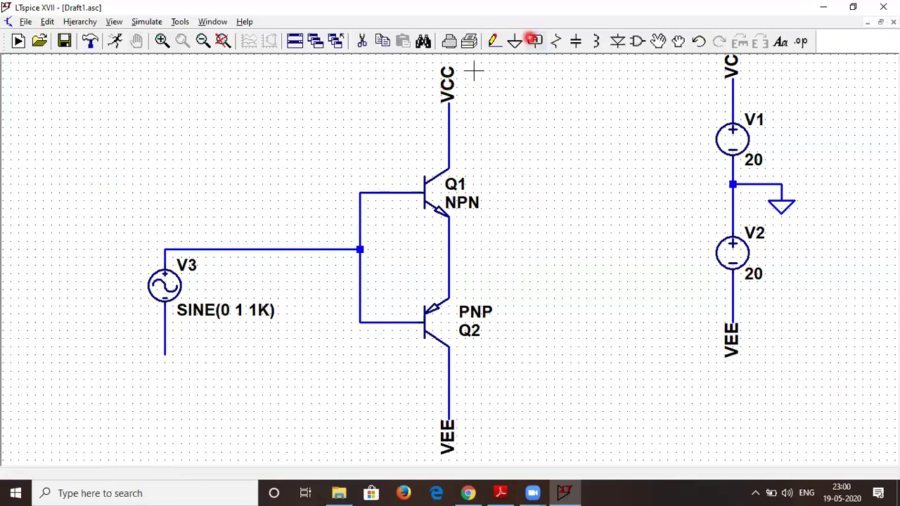
# Step: Place a ground symbol at the end of the lead below V3
pyautogui.click(513, 42)
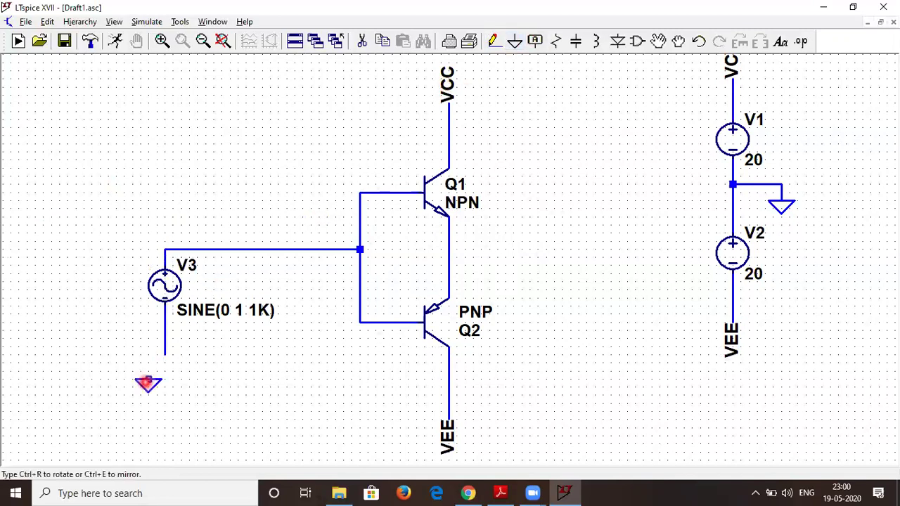
pyautogui.click(163, 361)
pyautogui.press('Escape')
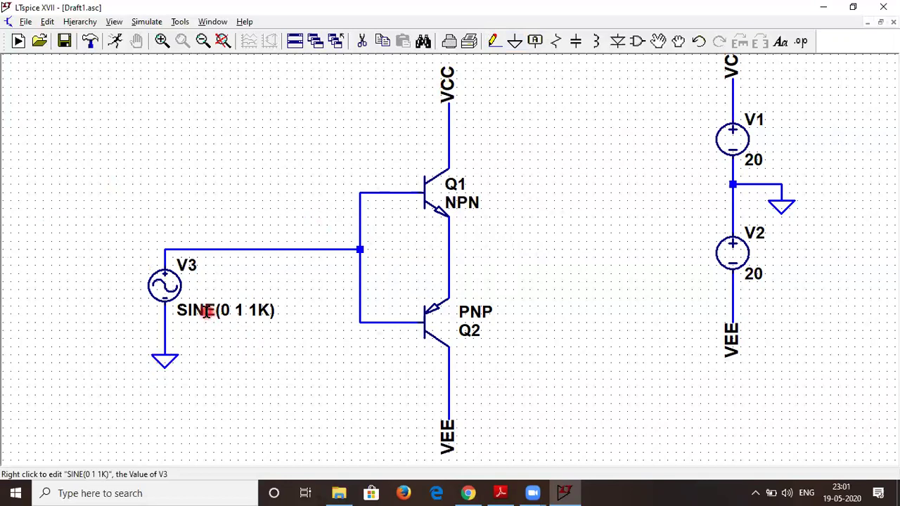
# Step: Set the sine amplitude of source V3 to 18 V
pyautogui.rightClick(172, 288)
pyautogui.click(425, 255)
pyautogui.write('8')
pyautogui.press('Return')
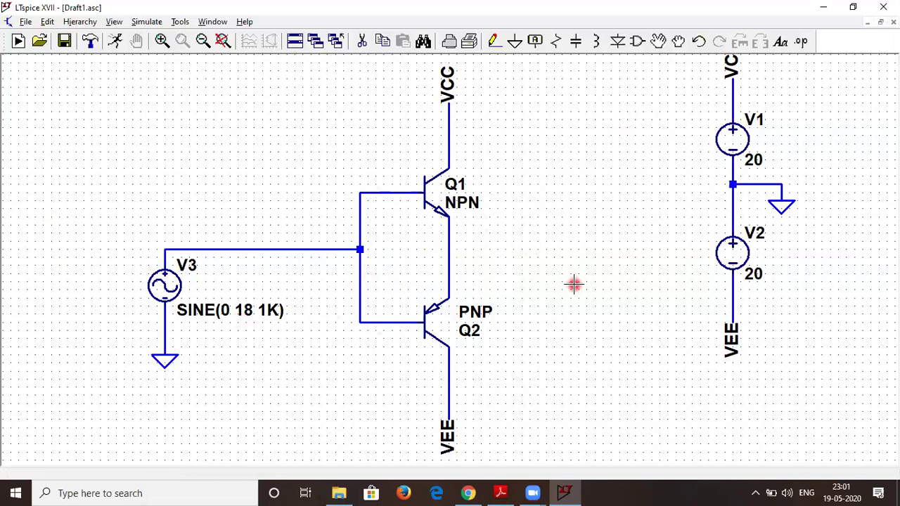
# Step: Wire an output branch from the common emitter connection, running sideways away from the transistors and ending in a short downward lead
pyautogui.click(495, 43)
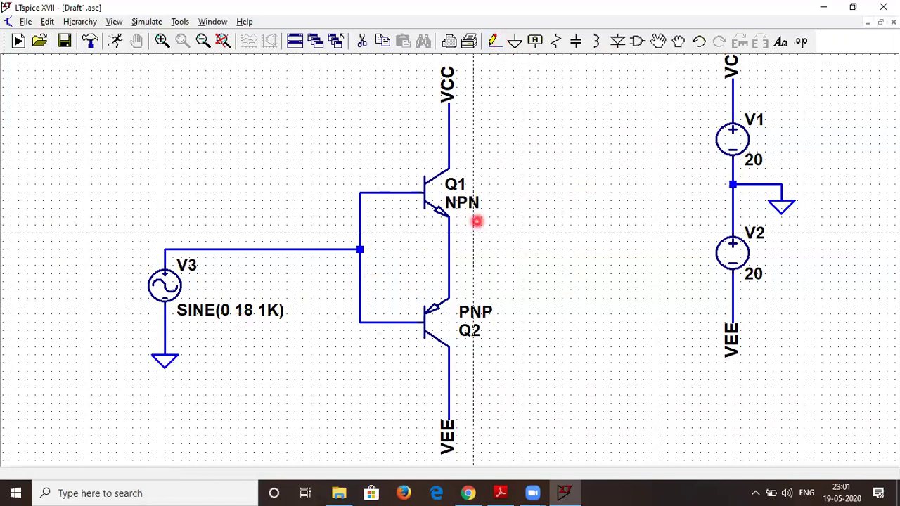
pyautogui.click(448, 250)
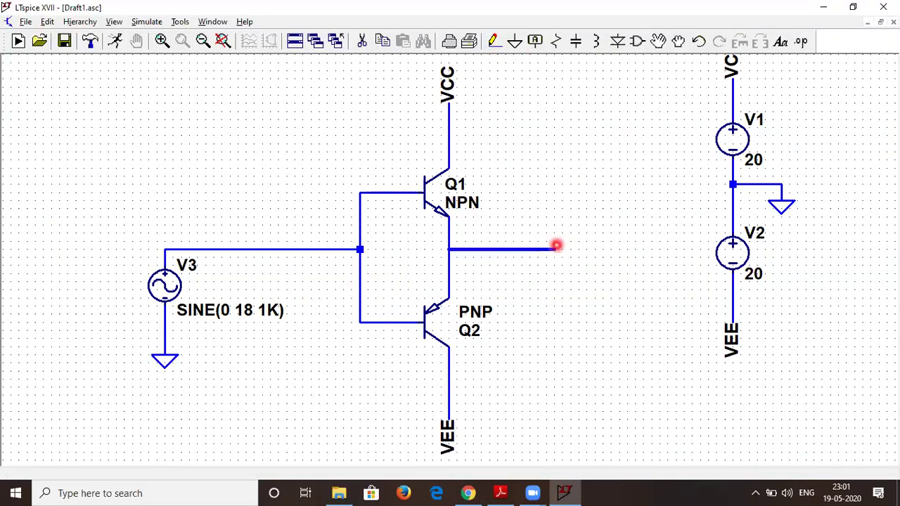
pyautogui.click(555, 249)
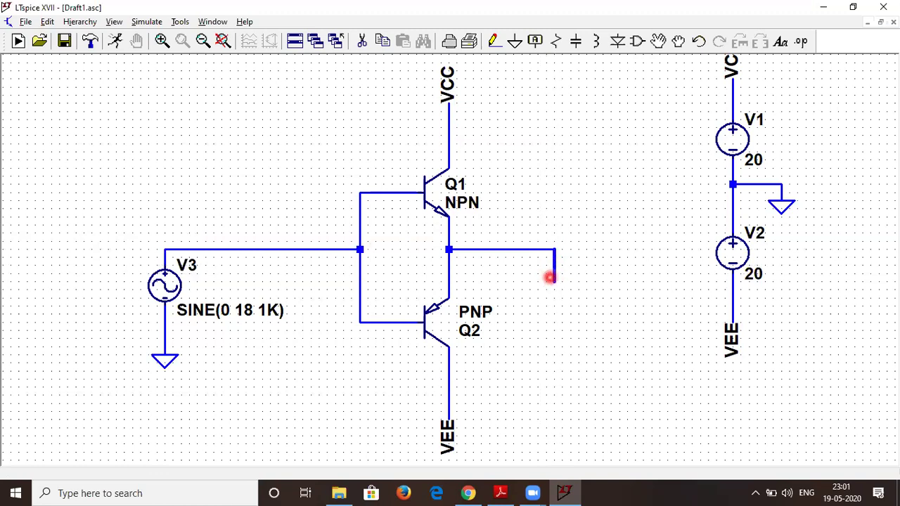
pyautogui.click(550, 277)
pyautogui.press('Escape')
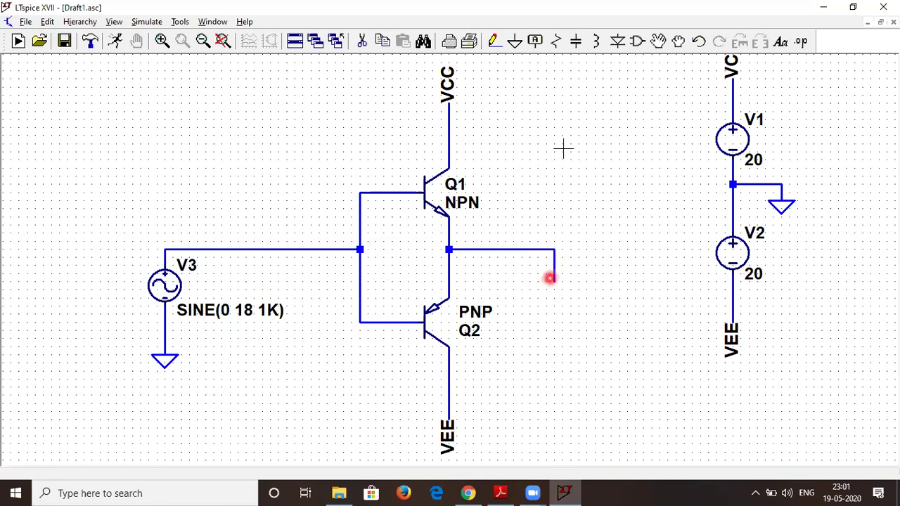
# Step: Place a resistor vertically at the end of the output branch and extend a short wire down from its lower terminal
pyautogui.click(555, 42)
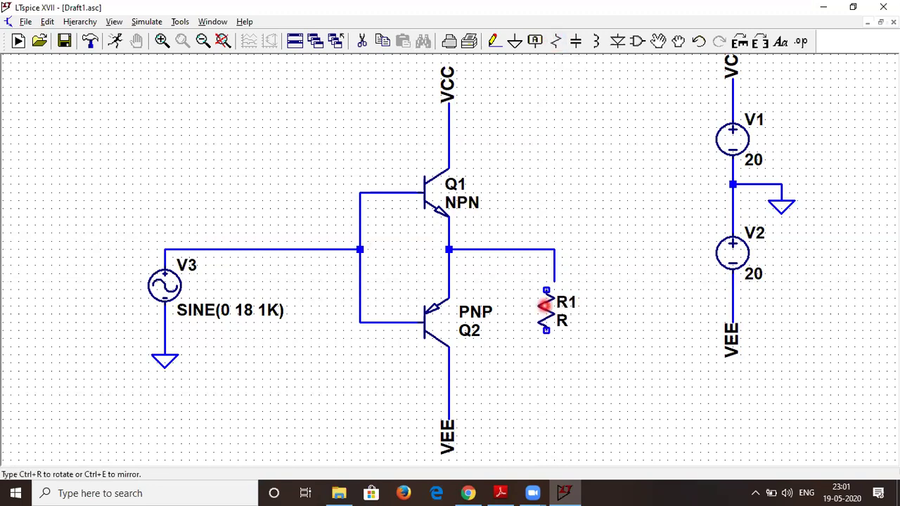
pyautogui.click(553, 300)
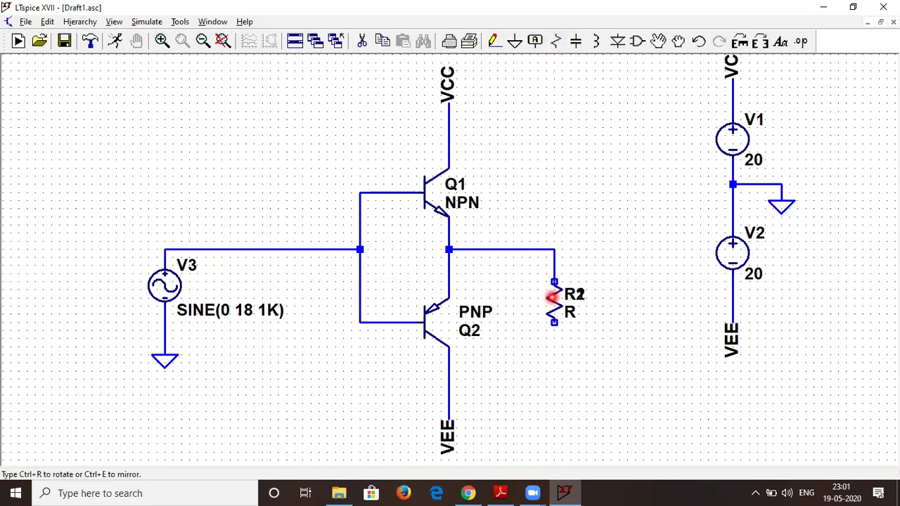
pyautogui.click(494, 42)
pyautogui.click(553, 333)
pyautogui.click(552, 363)
pyautogui.rightClick(554, 366)
pyautogui.press('Escape')
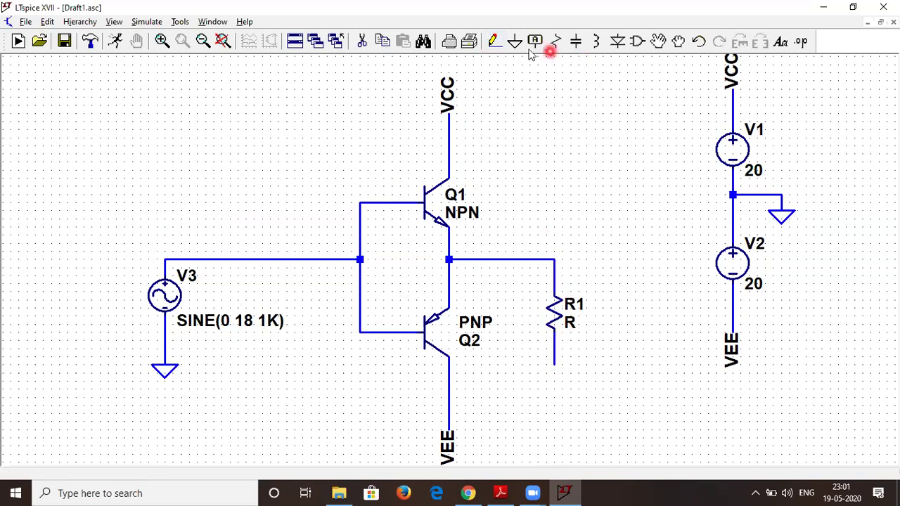
# Step: Place a ground symbol at the end of the wire below the output resistor
pyautogui.click(514, 42)
pyautogui.click(553, 366)
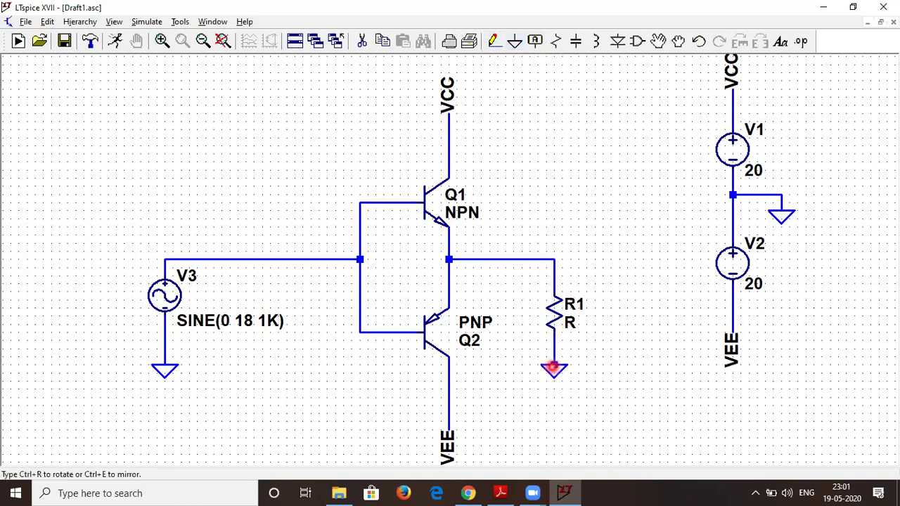
pyautogui.rightClick(619, 332)
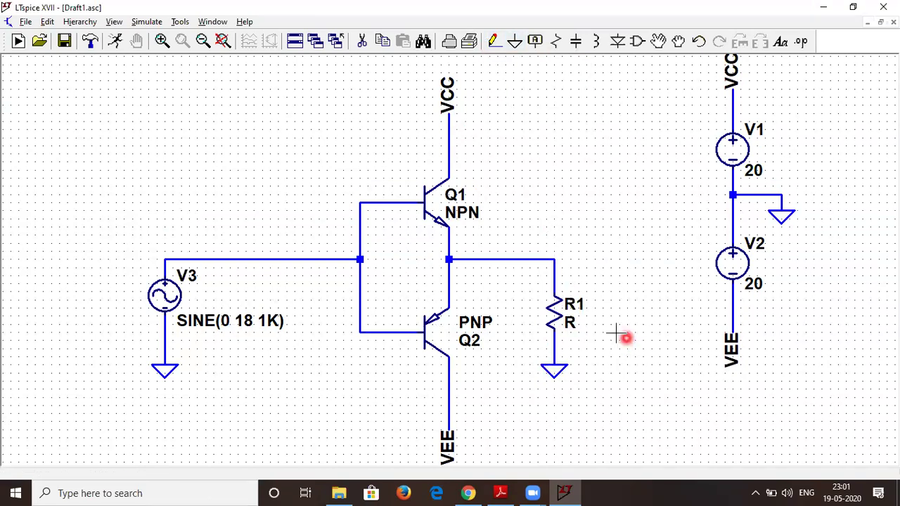
# Step: Rename the output resistor RL and set its value to 8
pyautogui.rightClick(578, 304)
pyautogui.click(418, 271)
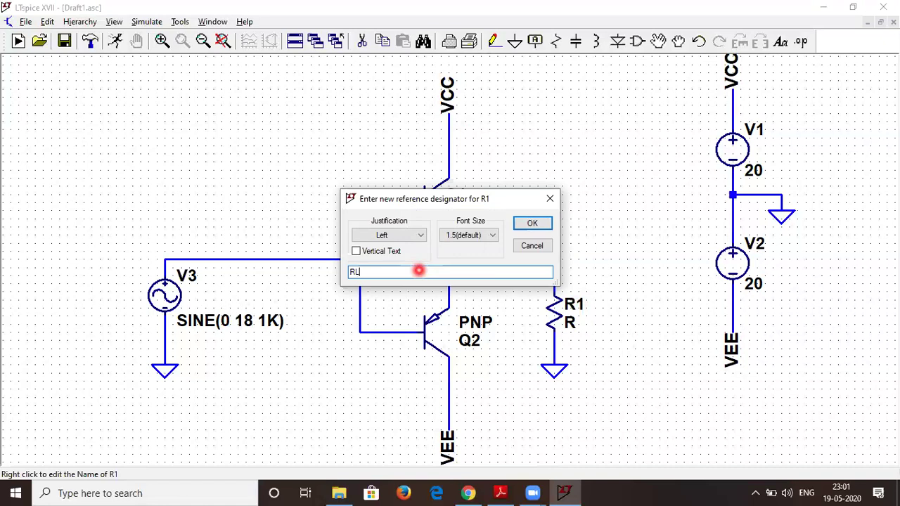
pyautogui.write('L')
pyautogui.press('Return')
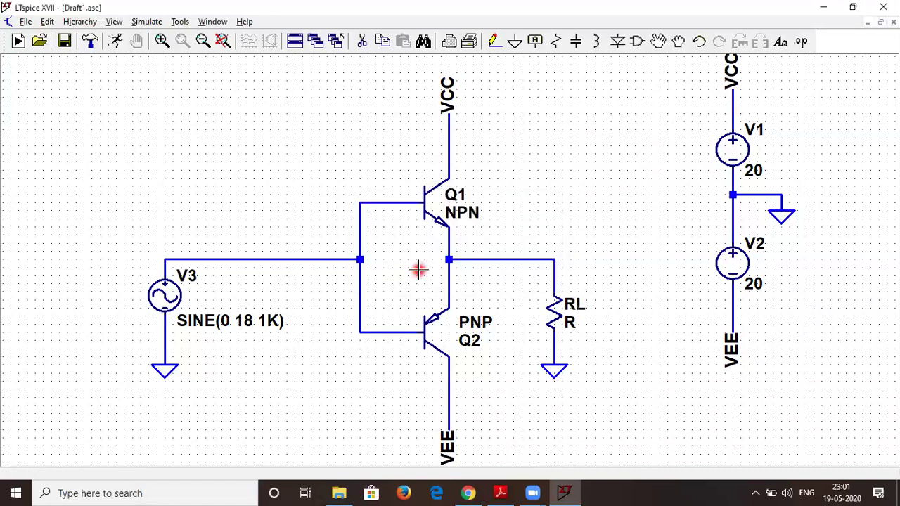
pyautogui.rightClick(571, 323)
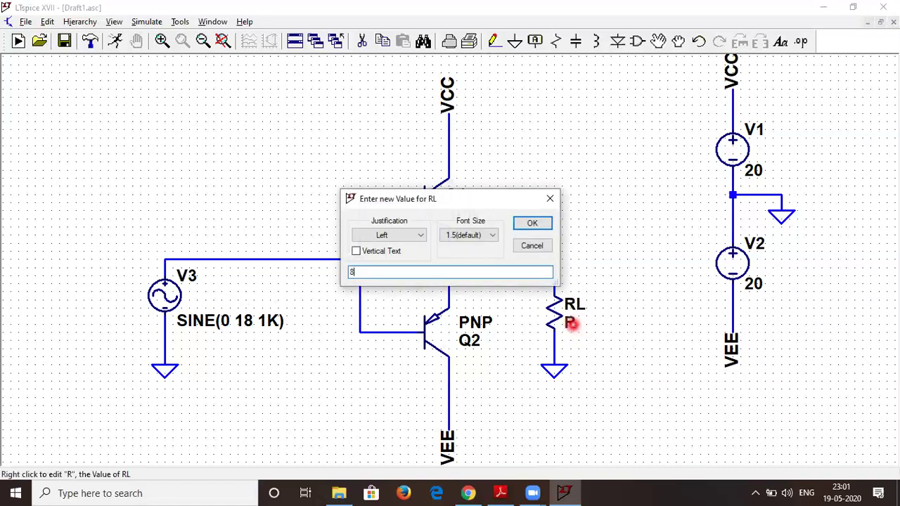
pyautogui.write('8')
pyautogui.press('Return')
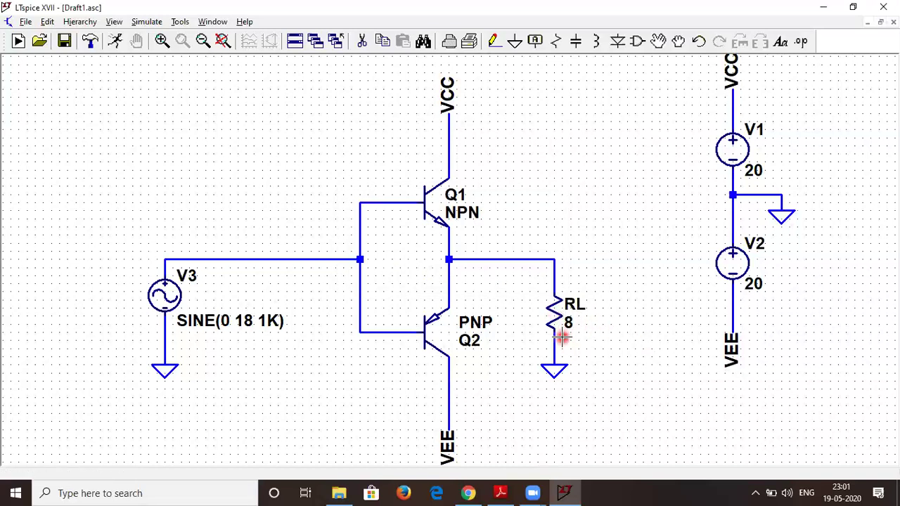
# Step: Label the input net VIN on the wire just above source V3
pyautogui.rightClick(176, 260)
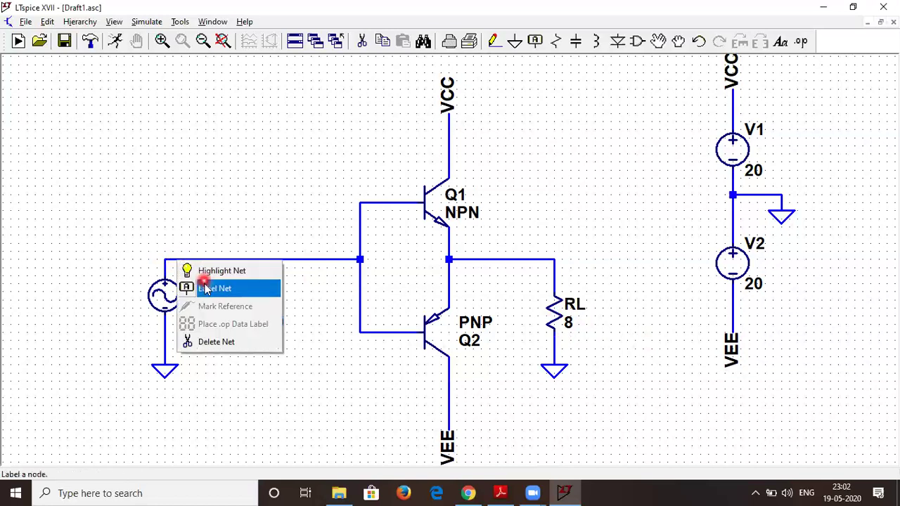
pyautogui.click(205, 291)
pyautogui.write('VIN')
pyautogui.press('Return')
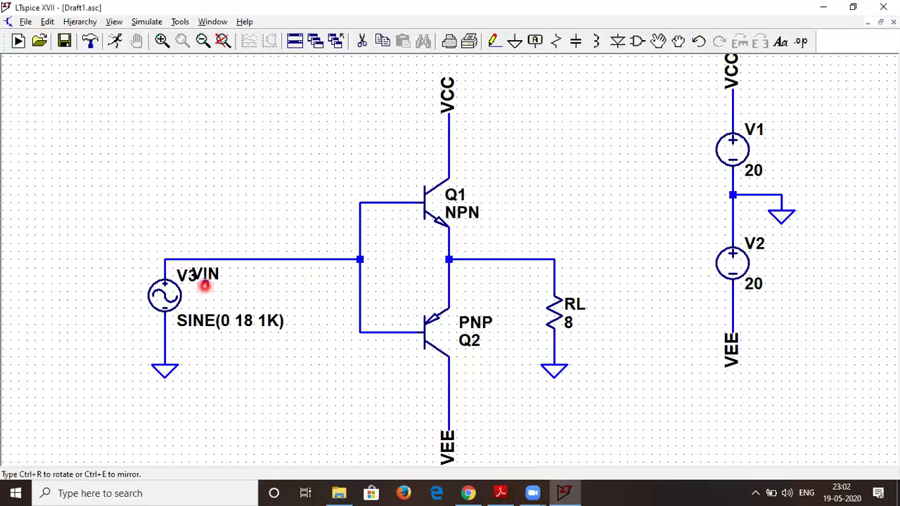
pyautogui.click(180, 258)
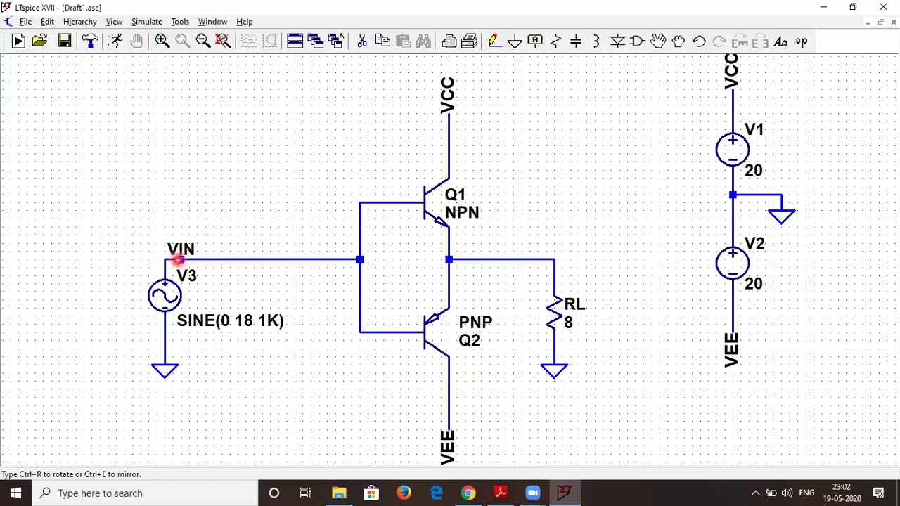
# Step: Label the output net VOUT on the wire above the load resistor RL
pyautogui.click(546, 260)
pyautogui.rightClick(544, 253)
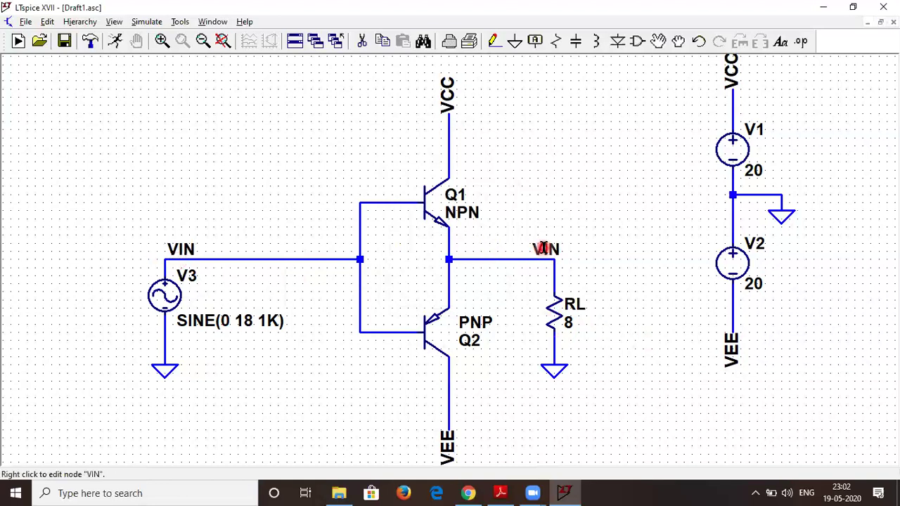
pyautogui.rightClick(543, 253)
pyautogui.write('VOUT')
pyautogui.press('Return')
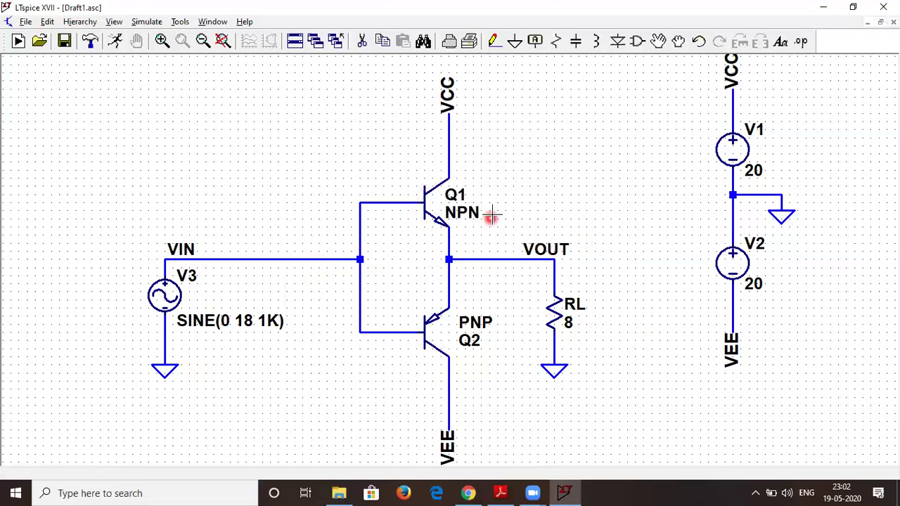
# Step: Assign the Rohm 2SCR542P NPN model, rated 30 V and 5000 mA, to transistor Q1 from the transistor library
pyautogui.moveTo(305, 133); pyautogui.dragTo(291, 153)
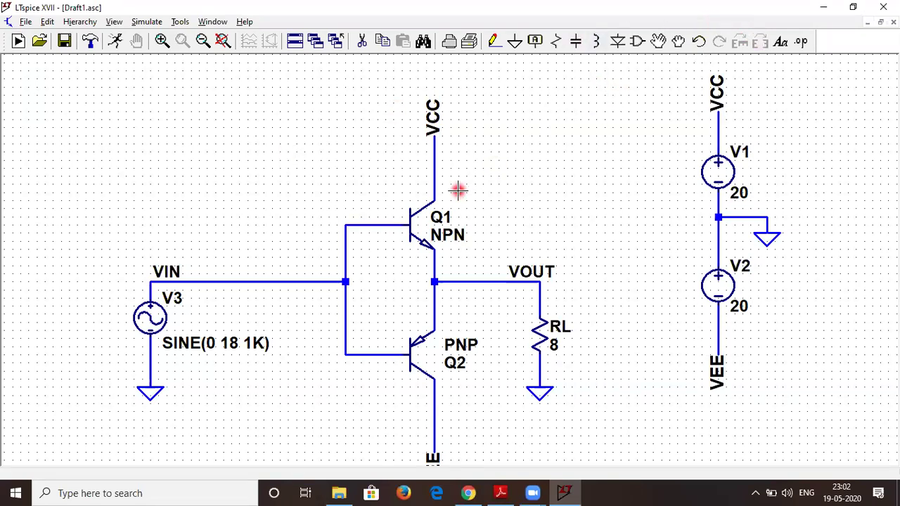
pyautogui.moveTo(464, 204); pyautogui.dragTo(461, 166)
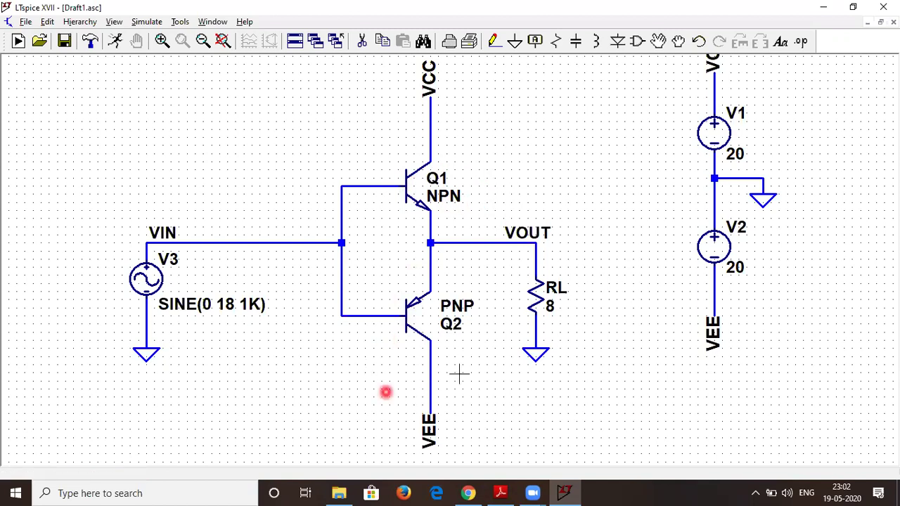
pyautogui.rightClick(414, 184)
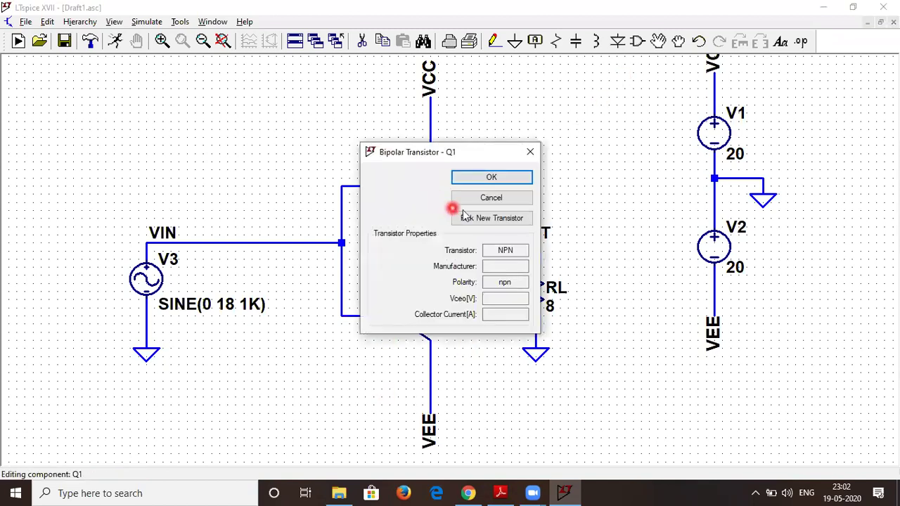
pyautogui.click(484, 220)
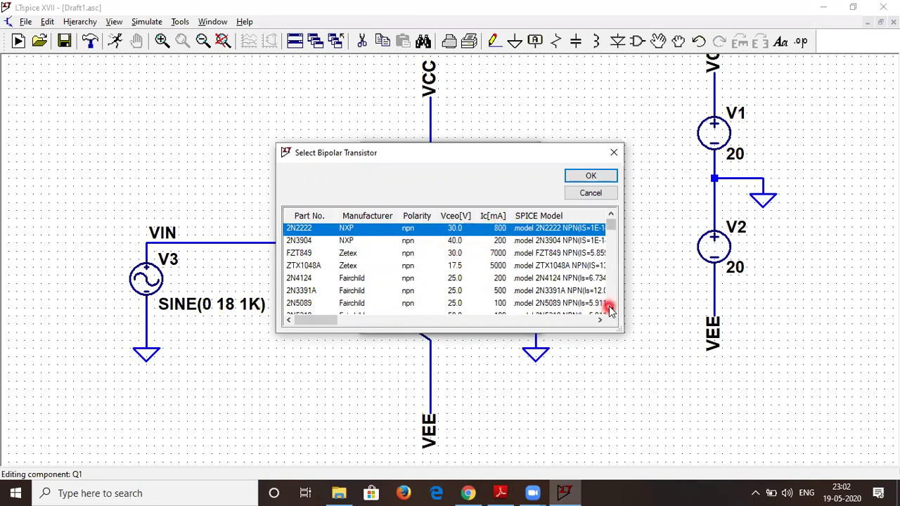
pyautogui.click(610, 310)
pyautogui.click(610, 310)
pyautogui.doubleClick(610, 309)
pyautogui.click(610, 310)
pyautogui.click(610, 310)
pyautogui.click(610, 310)
pyautogui.tripleClick(610, 310)
pyautogui.click(610, 310)
pyautogui.click(610, 310)
pyautogui.click(610, 310)
pyautogui.doubleClick(609, 310)
pyautogui.click(610, 310)
pyautogui.doubleClick(610, 310)
pyautogui.doubleClick(610, 309)
pyautogui.tripleClick(610, 310)
pyautogui.doubleClick(610, 310)
pyautogui.doubleClick(610, 309)
pyautogui.doubleClick(610, 310)
pyautogui.click(610, 310)
pyautogui.click(610, 310)
pyautogui.doubleClick(610, 310)
pyautogui.click(610, 310)
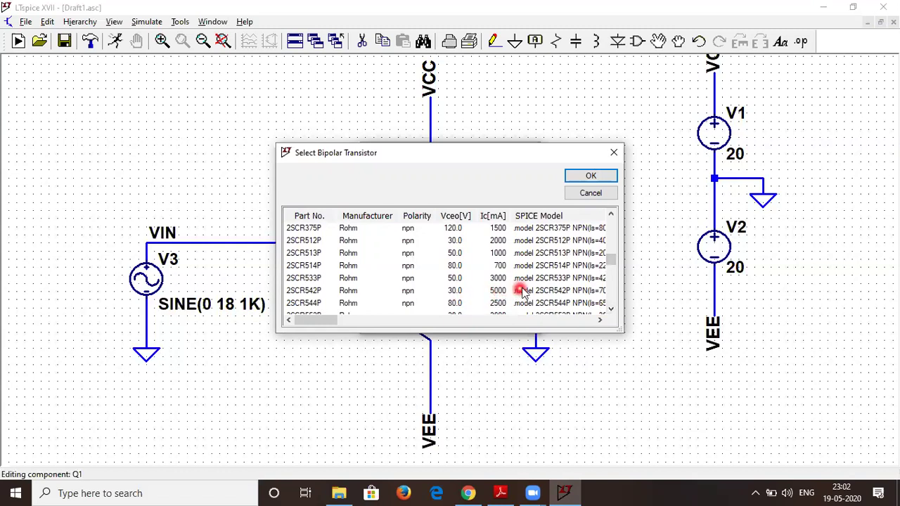
pyautogui.click(484, 291)
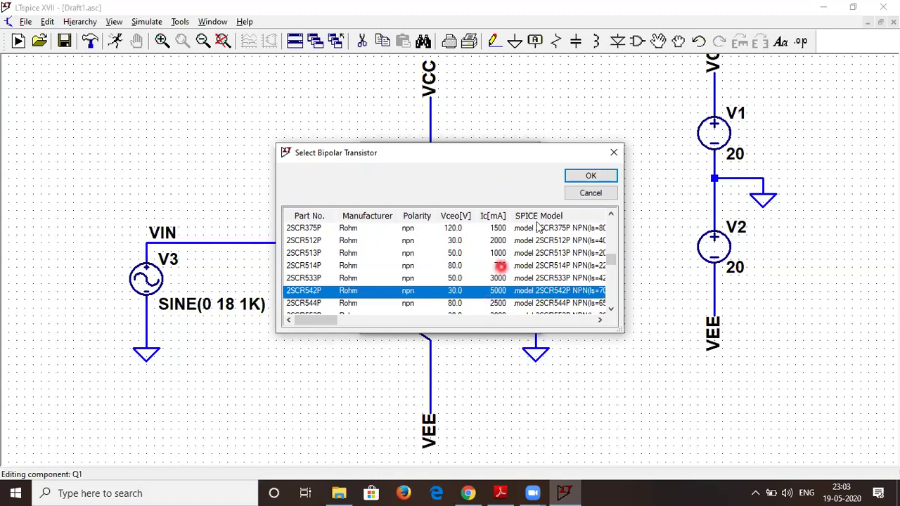
pyautogui.click(578, 177)
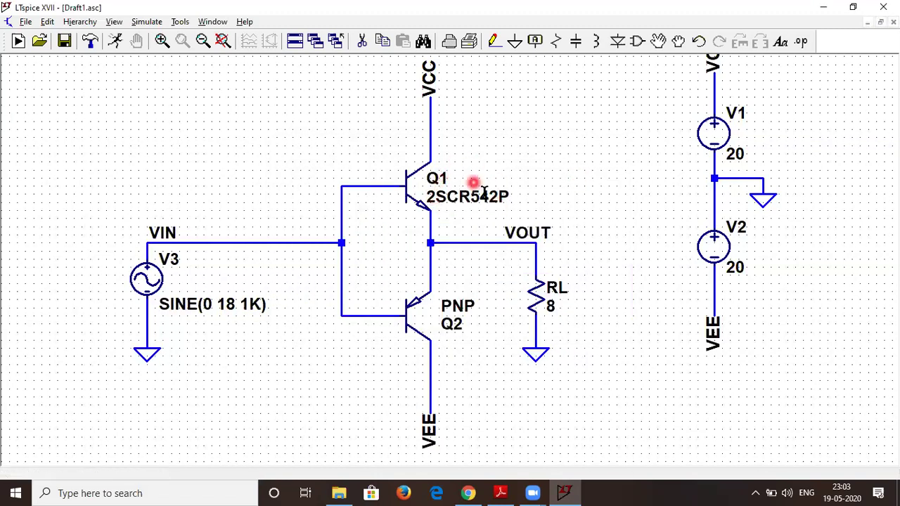
# Step: Assign the Rohm 2SAR542P PNP model to transistor Q2 and check its ratings against the properties of Q1
pyautogui.rightClick(409, 321)
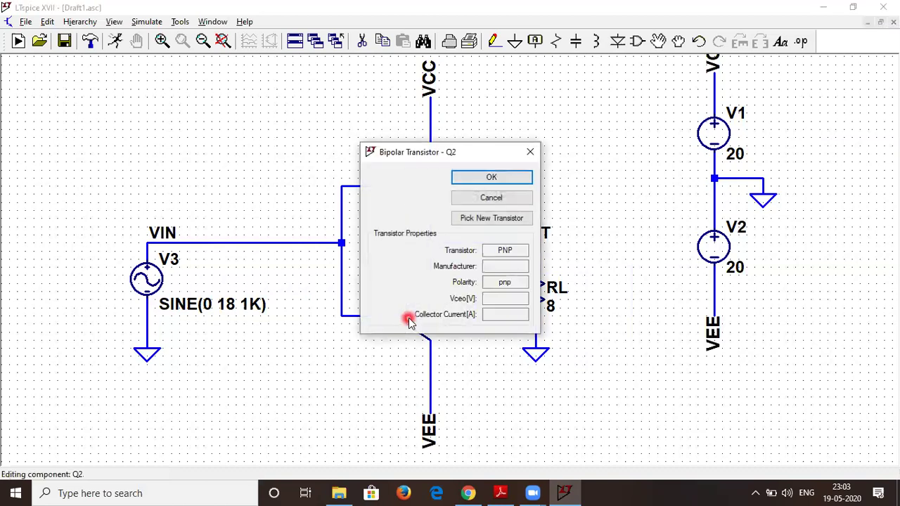
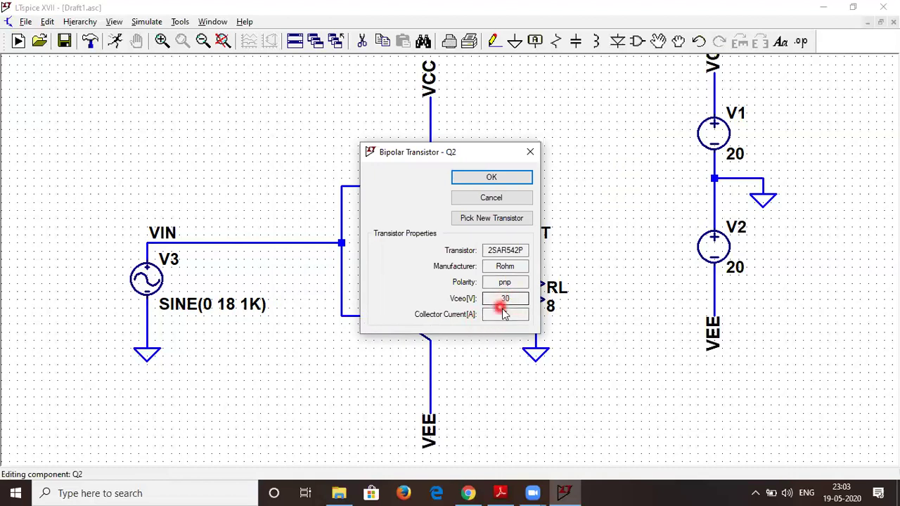
pyautogui.click(503, 183)
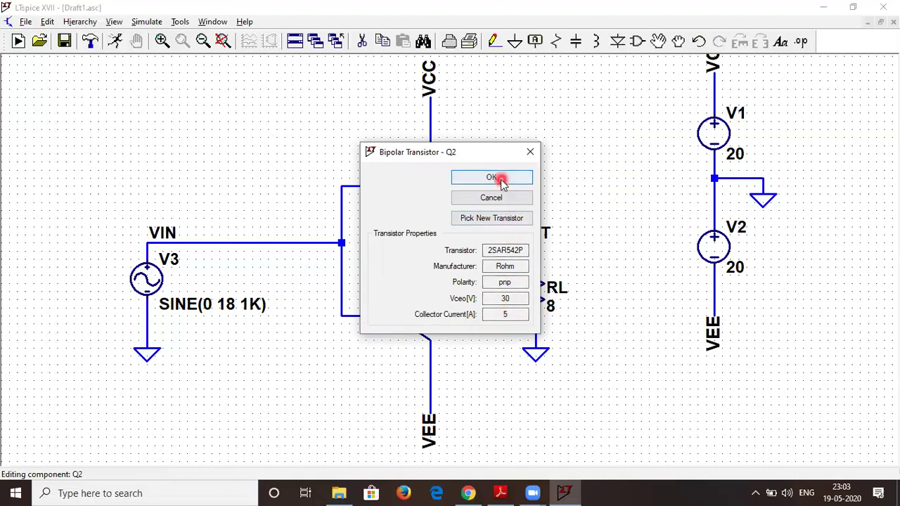
pyautogui.rightClick(424, 191)
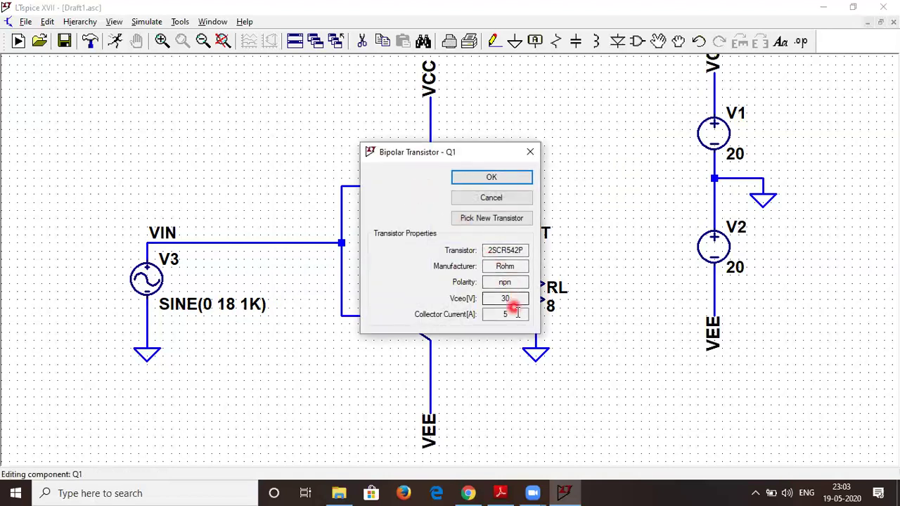
pyautogui.click(513, 178)
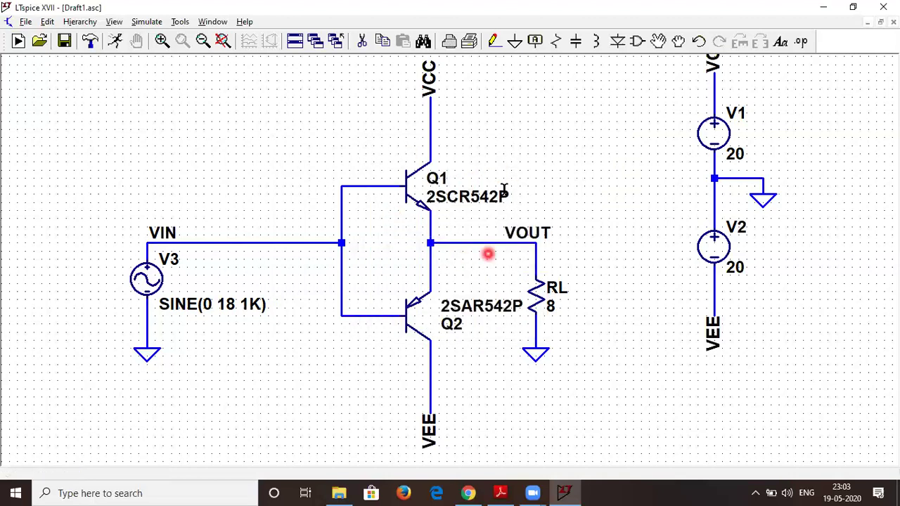
# Step: Add the comment "Q1 & Q2 are Power Transistors with IC = 5A and VCEO = 30 V" at font size 2.5 below the circuit
pyautogui.click(780, 41)
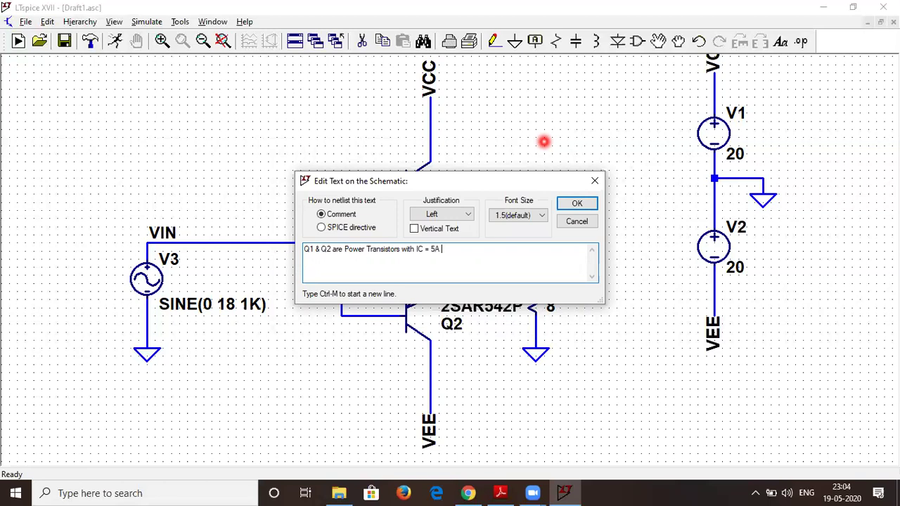
pyautogui.write('d VCEO = 30 V')
pyautogui.click(532, 215)
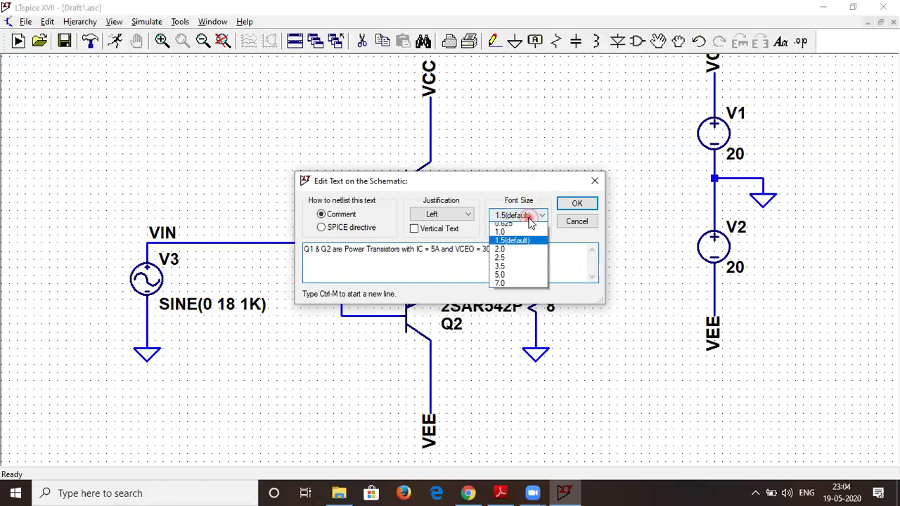
pyautogui.click(505, 262)
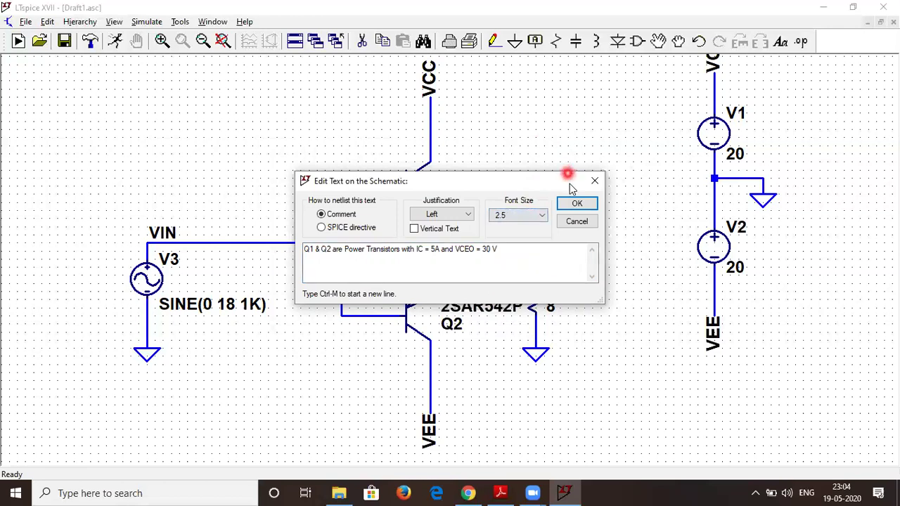
pyautogui.click(575, 203)
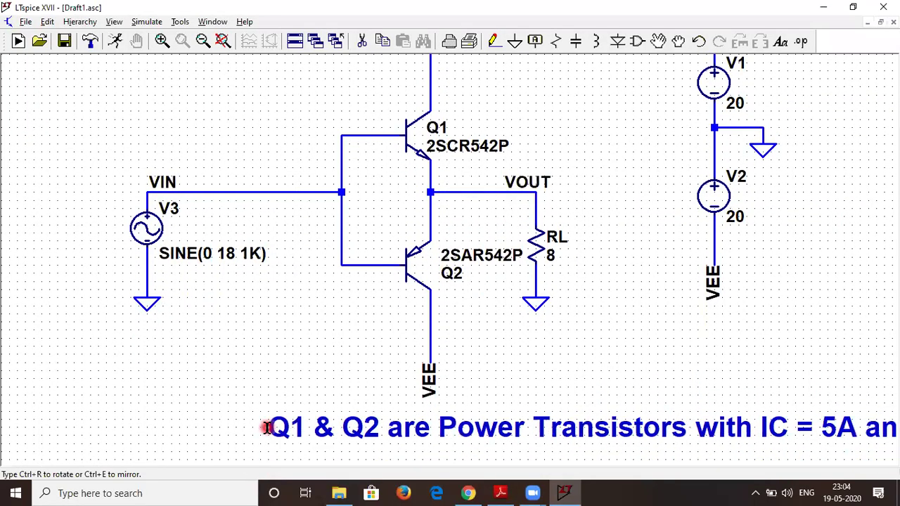
pyautogui.click(70, 418)
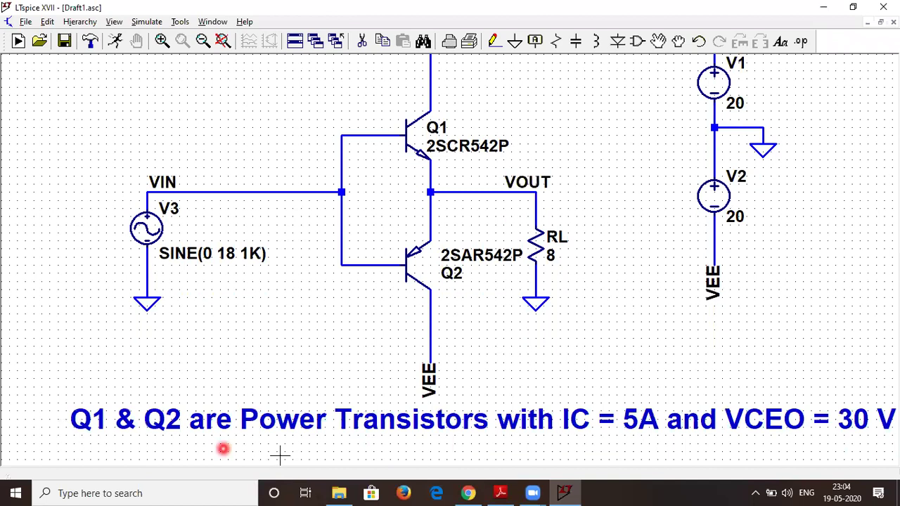
pyautogui.click(222, 42)
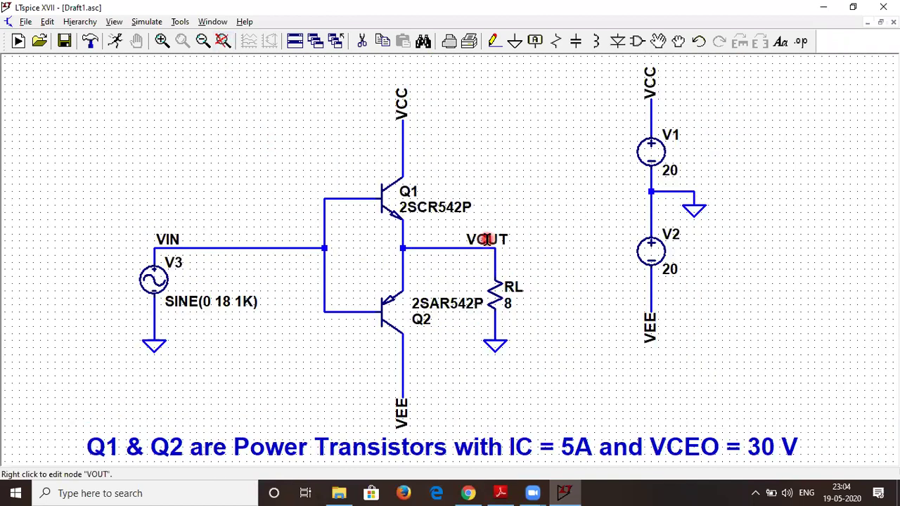
# Step: Review the voltage and collector current ratings in the properties of transistor Q1
pyautogui.rightClick(392, 193)
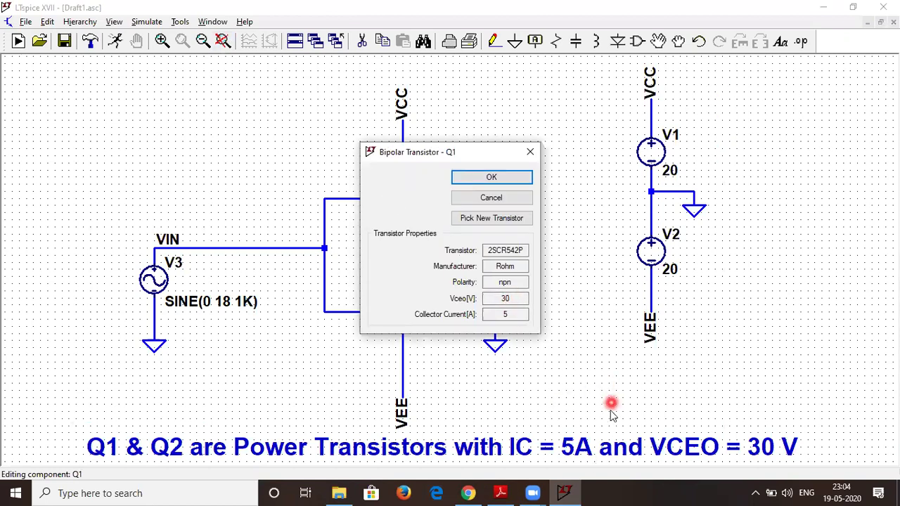
pyautogui.click(497, 178)
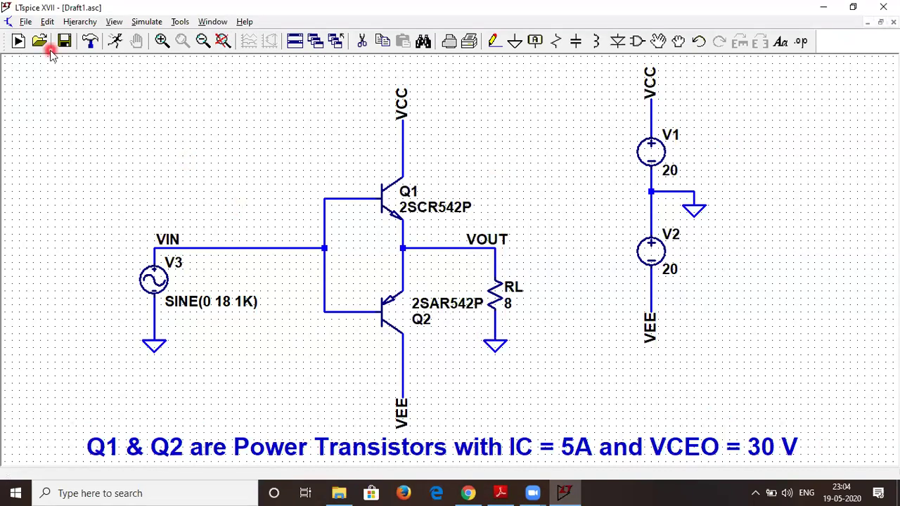
# Step: Try to save the schematic as class_B_PA_1 without a file extension
pyautogui.click(26, 23)
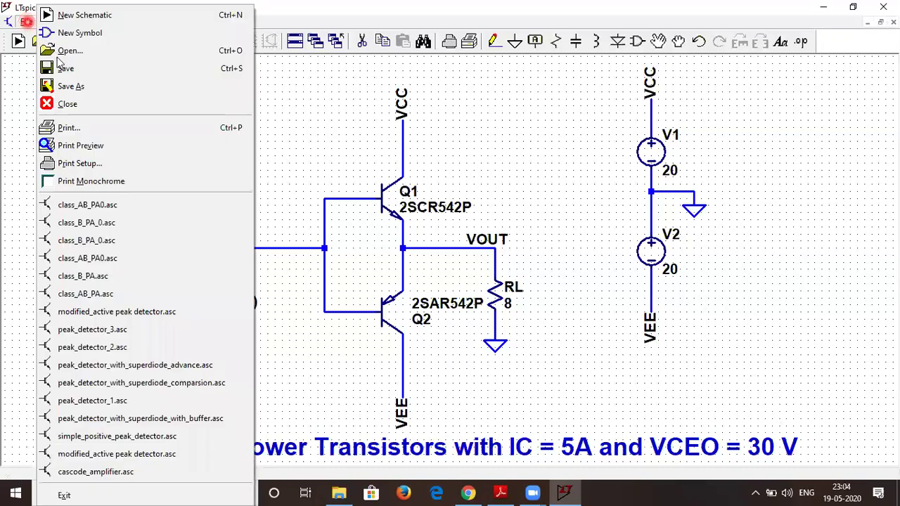
pyautogui.click(62, 85)
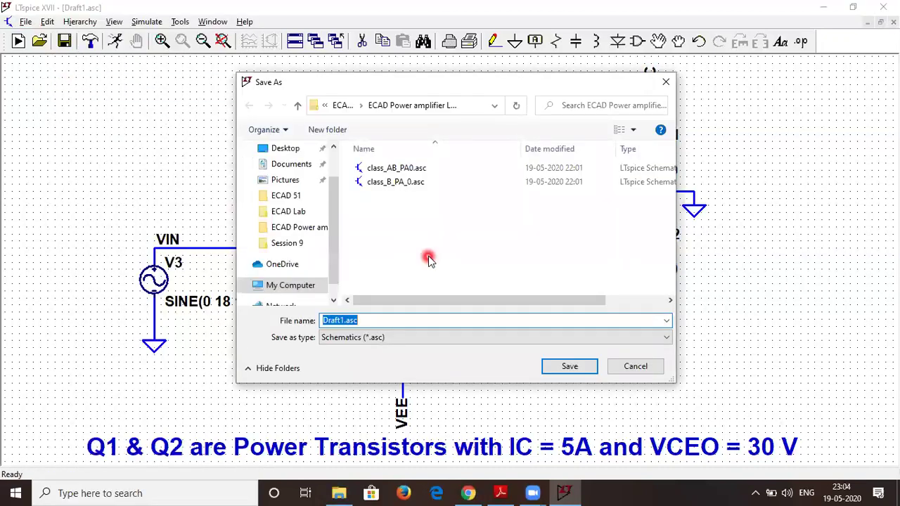
pyautogui.write('class_B')
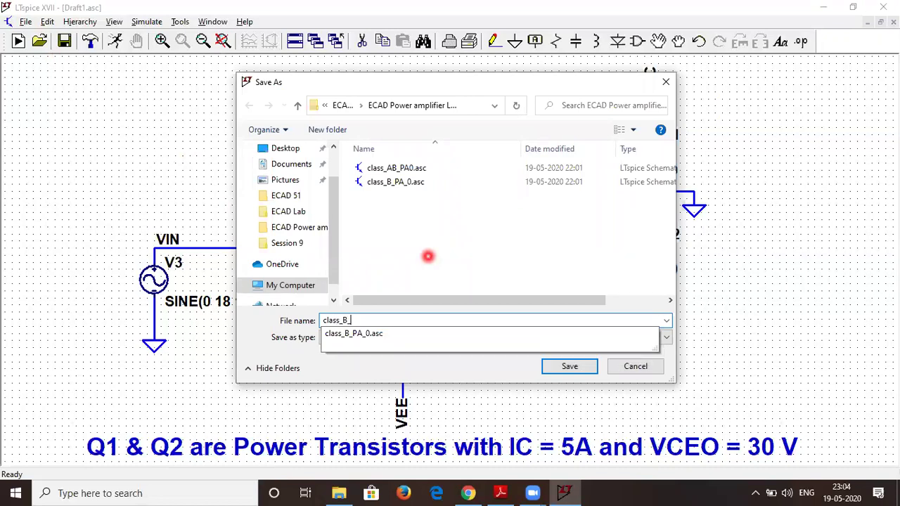
pyautogui.write('_PA_1')
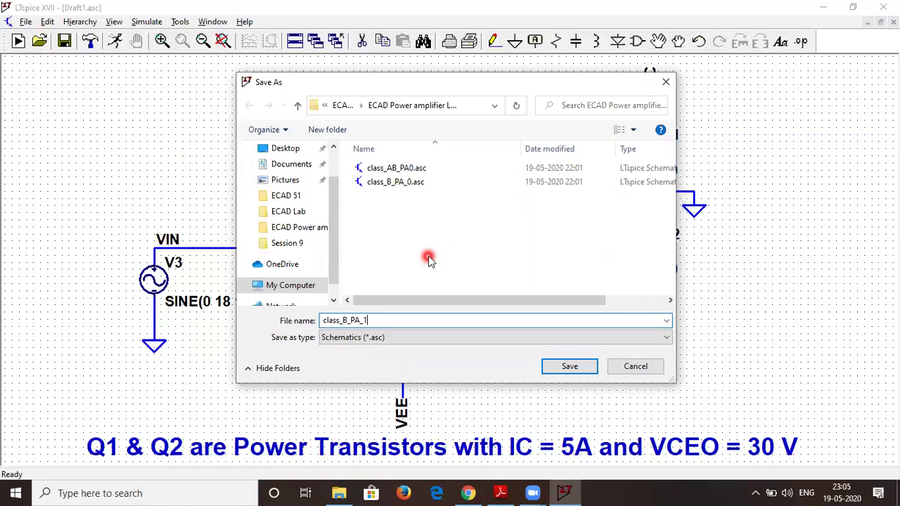
pyautogui.press('Return')
pyautogui.click(482, 267)
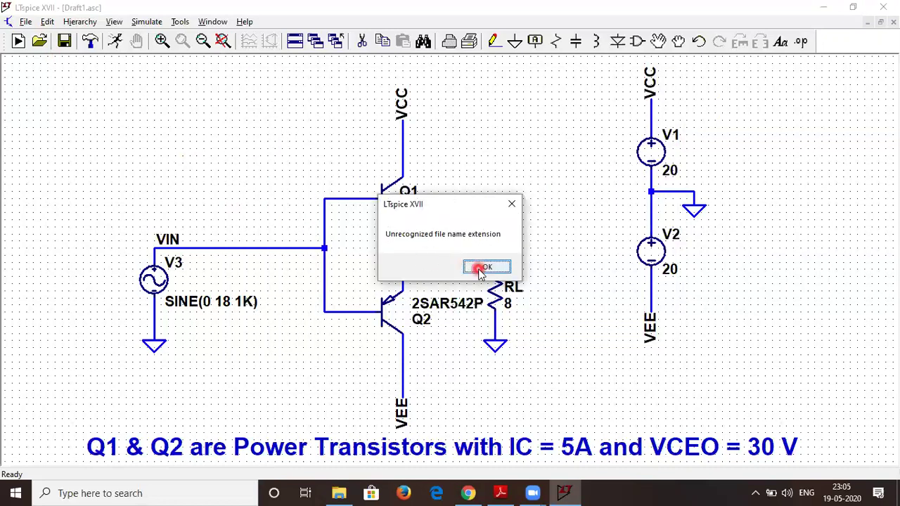
# Step: Save the schematic as class_B_PA_1.asc in the ECAD Power amplifier folder, basing the name on the existing class_B_PA_0.asc
pyautogui.click(25, 21)
pyautogui.click(62, 86)
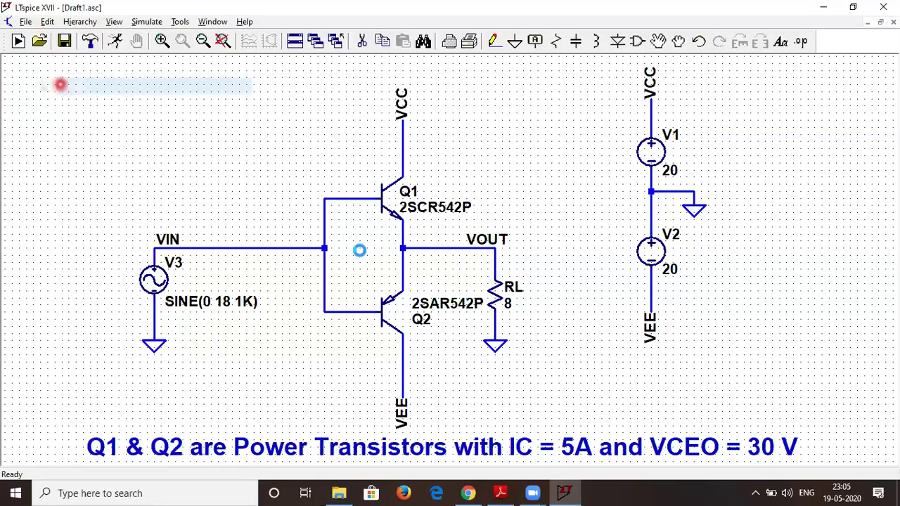
pyautogui.click(405, 181)
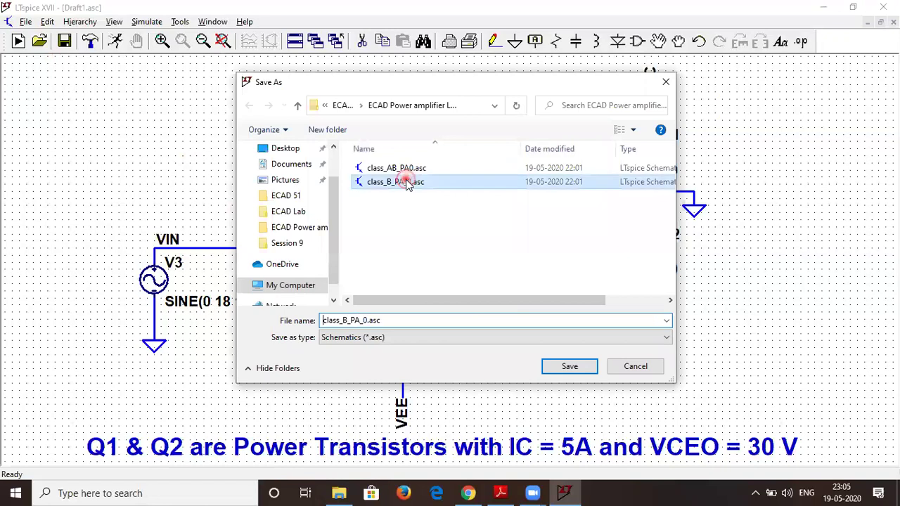
pyautogui.doubleClick(365, 319)
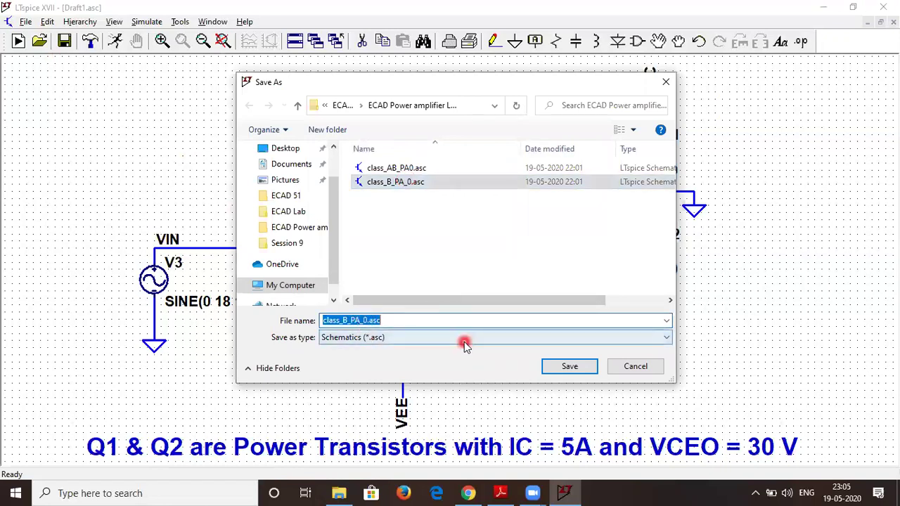
pyautogui.click(392, 320)
pyautogui.press('BackSpace')
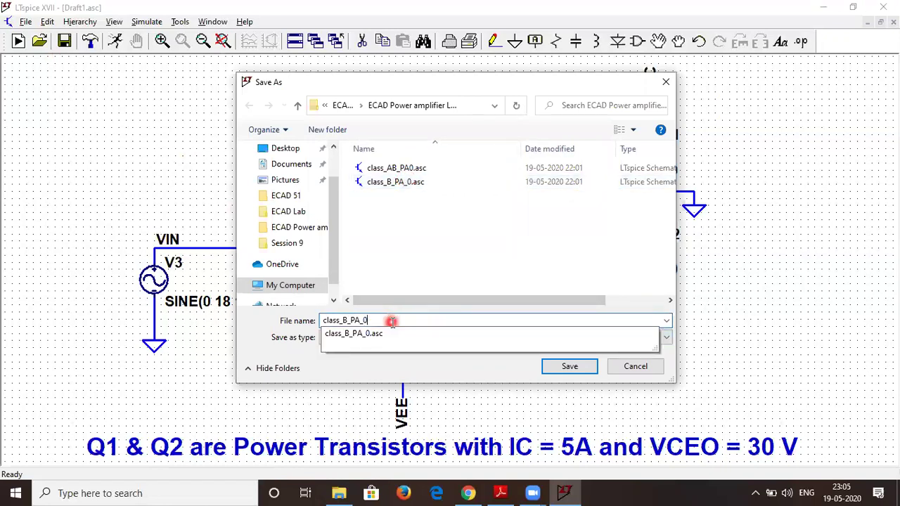
pyautogui.write('1.asc')
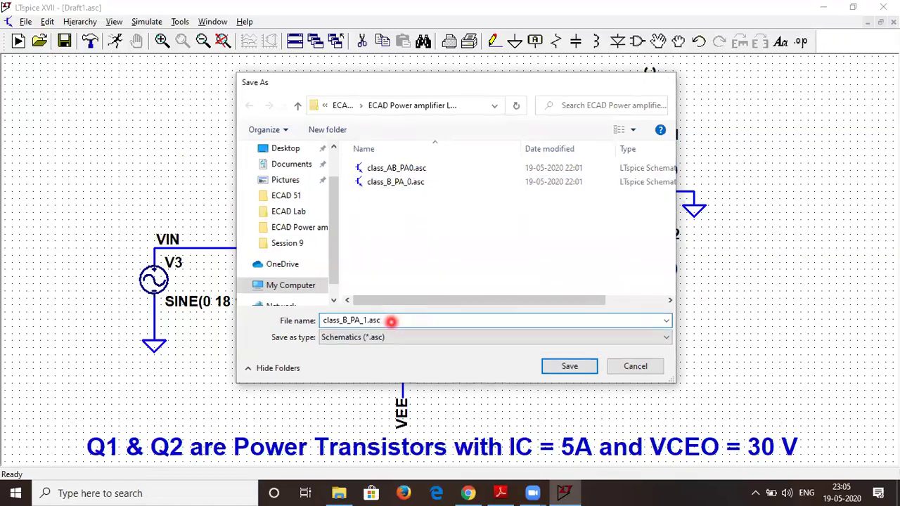
pyautogui.press('Return')
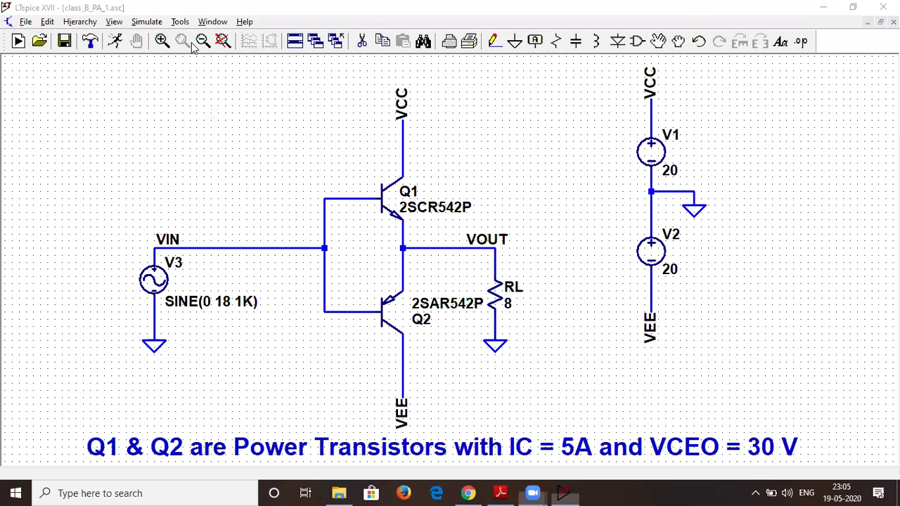
# Step: Run a transient simulation of the Class B amplifier with a stop time of 6ms
pyautogui.click(147, 21)
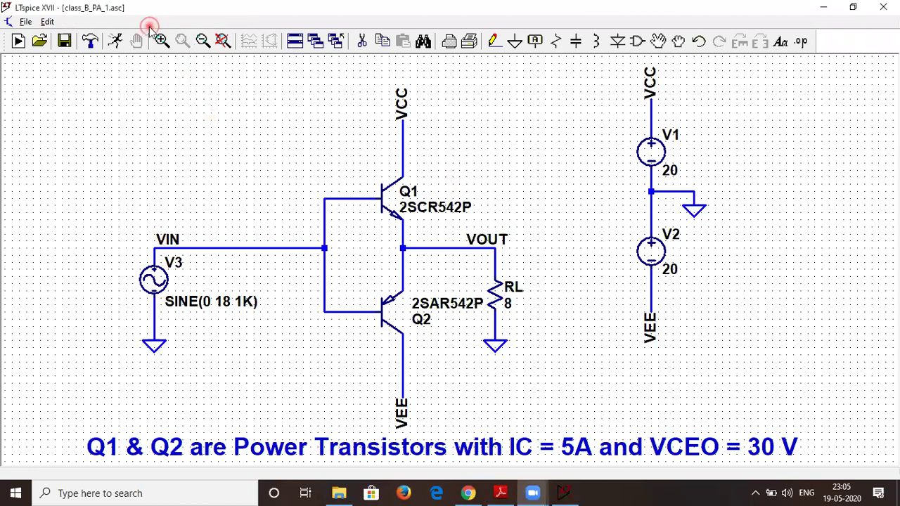
pyautogui.click(155, 42)
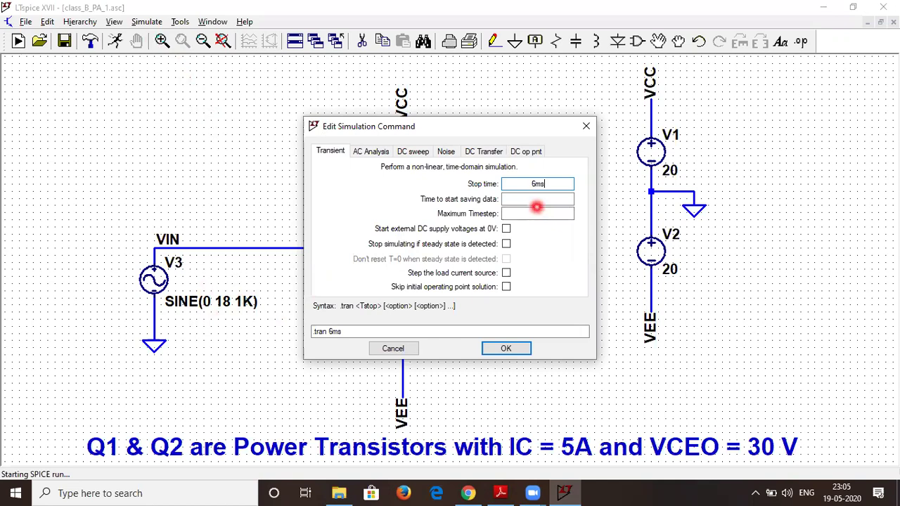
pyautogui.press('Return')
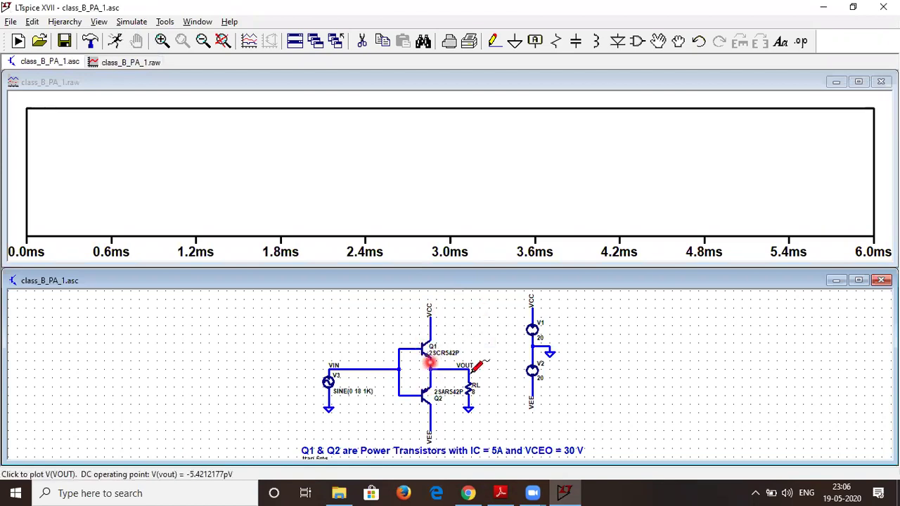
# Step: Consult the Cross Over Distortion slide of ecad_pre_lecture_51.pdf in Adobe Reader beside the simulation, then return to LTspice
pyautogui.click(501, 490)
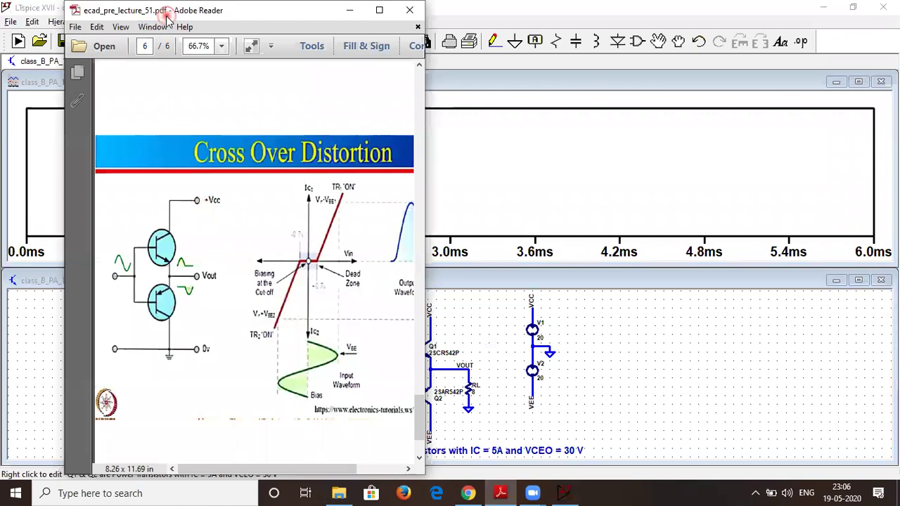
pyautogui.moveTo(167, 19); pyautogui.dragTo(625, 62)
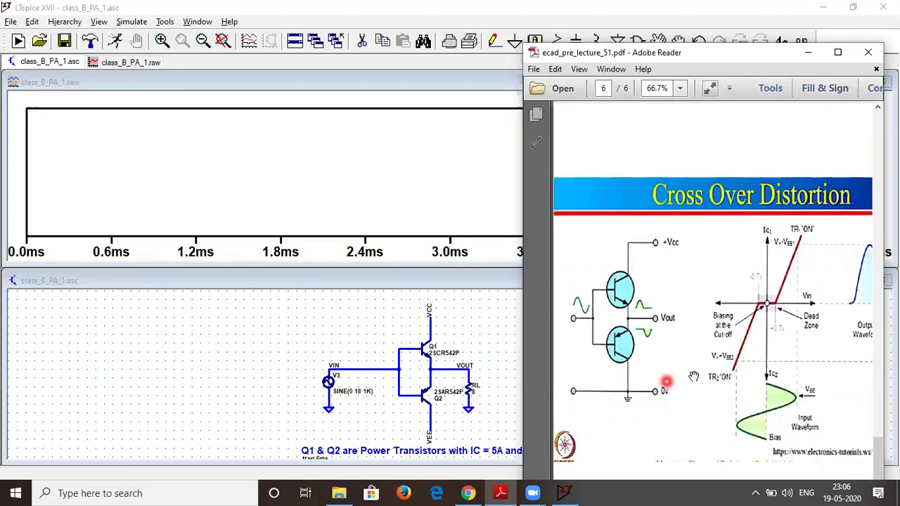
pyautogui.click(808, 55)
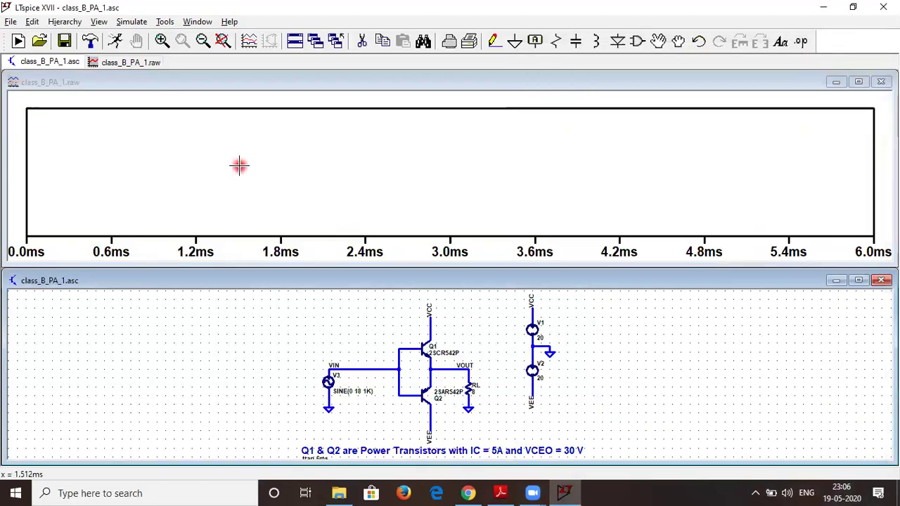
# Step: Add a second plot pane to the waveform window and plot the output voltage V(vout) in the upper pane
pyautogui.rightClick(208, 149)
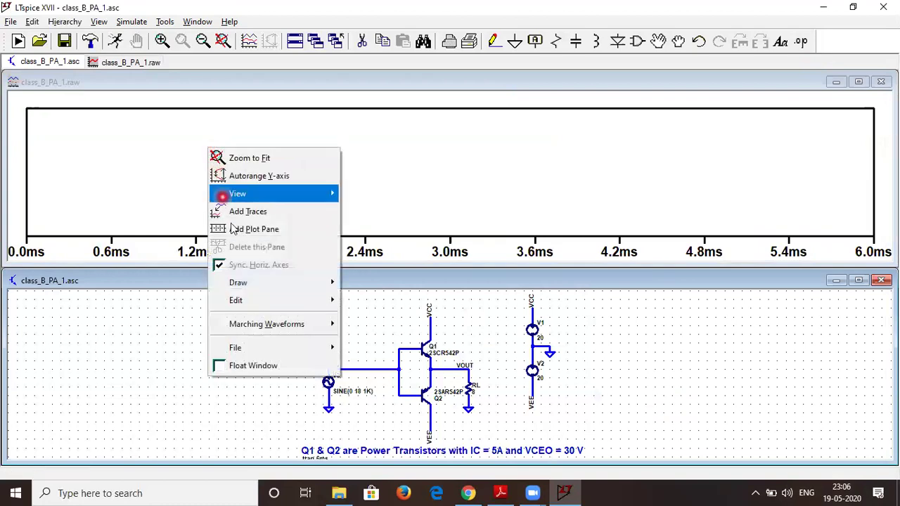
pyautogui.click(274, 229)
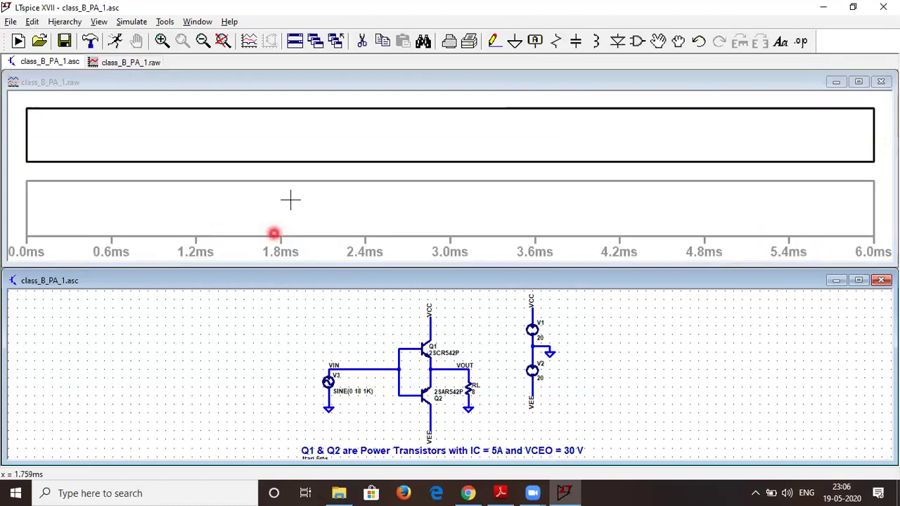
pyautogui.rightClick(252, 130)
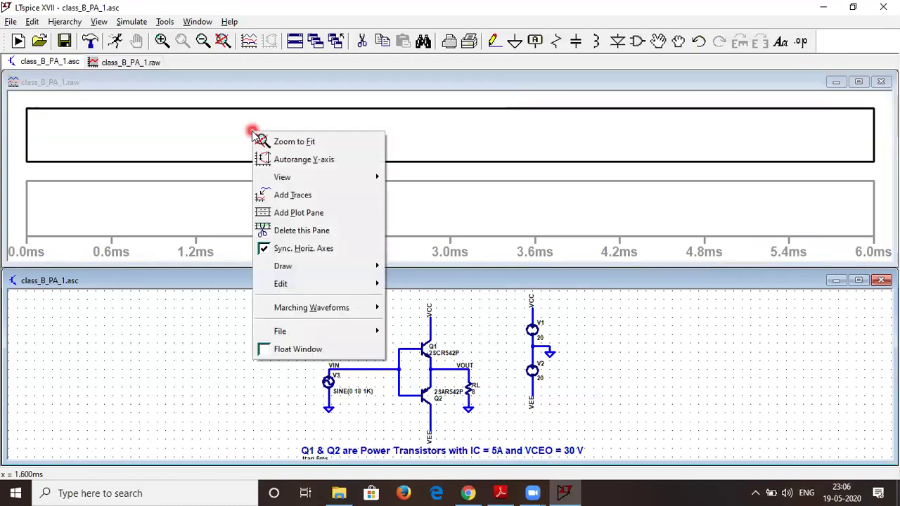
pyautogui.click(288, 196)
pyautogui.click(325, 206)
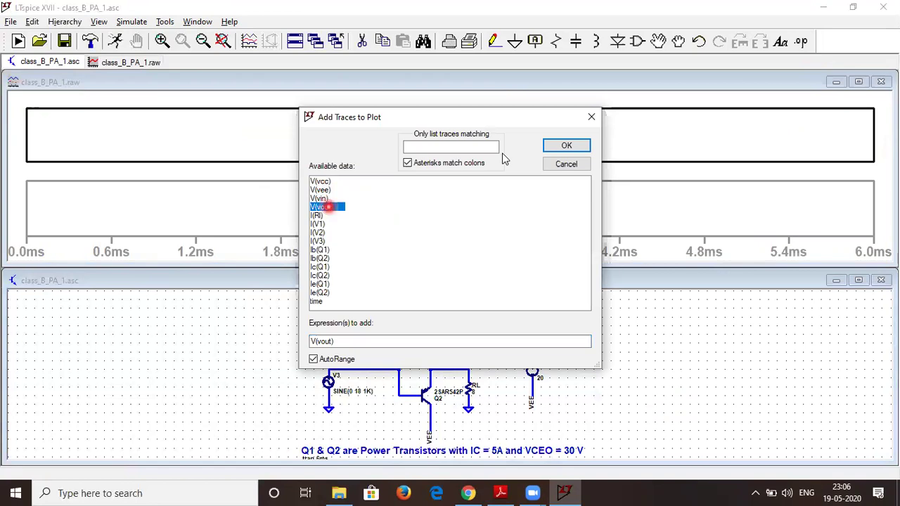
pyautogui.click(550, 145)
# Step: Plot the load current I(Rl) in the lower pane and show the waveforms at full window size
pyautogui.rightClick(297, 200)
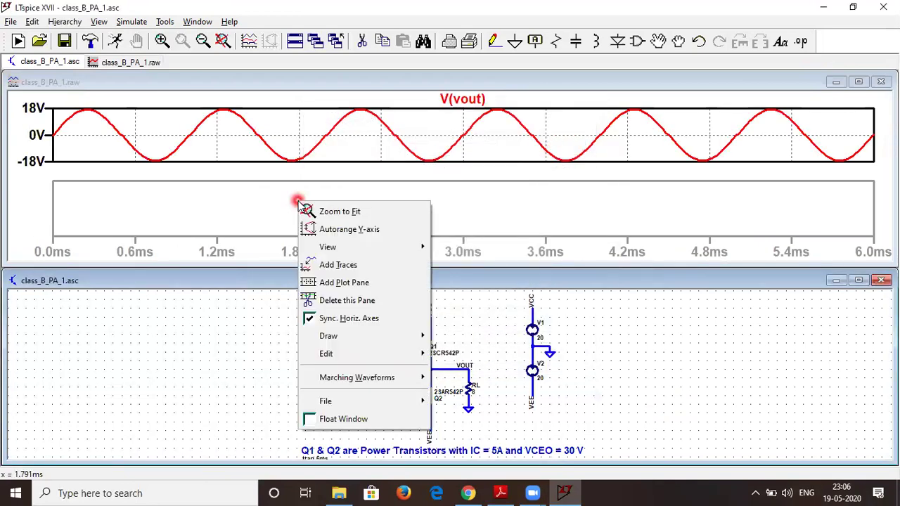
pyautogui.click(338, 265)
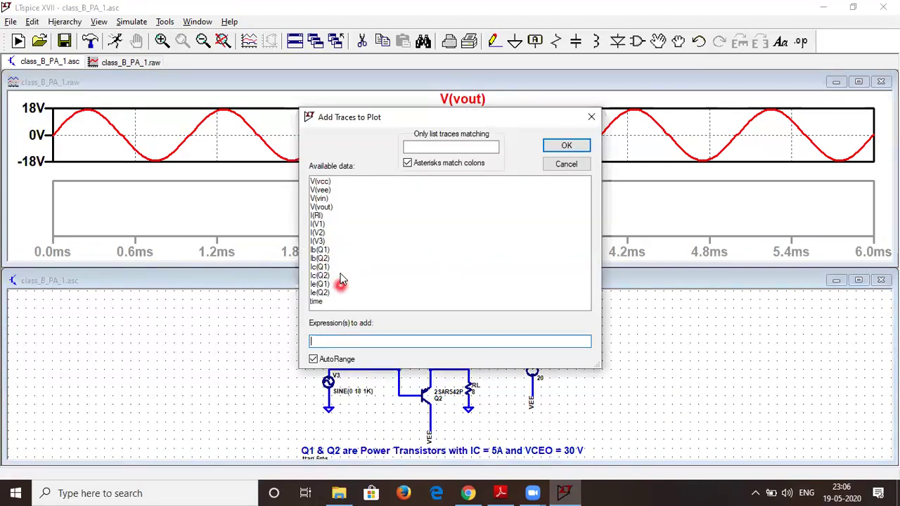
pyautogui.click(325, 215)
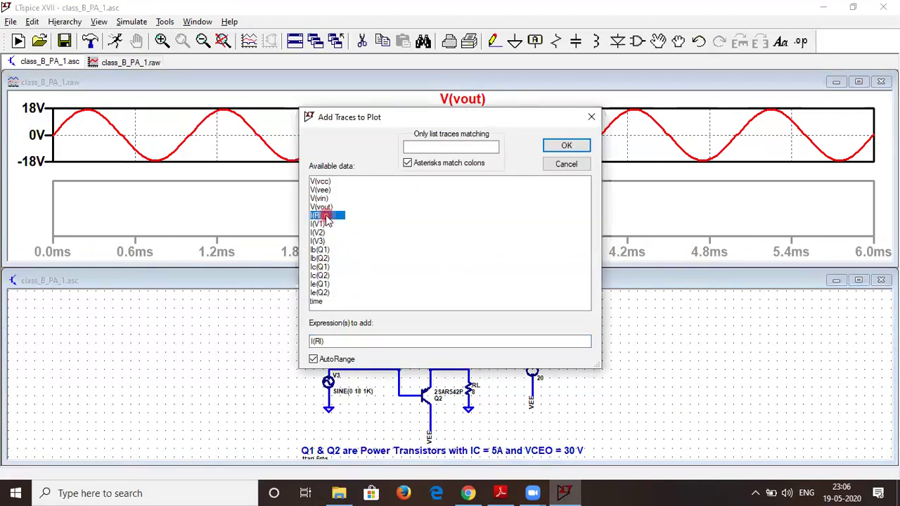
pyautogui.click(576, 146)
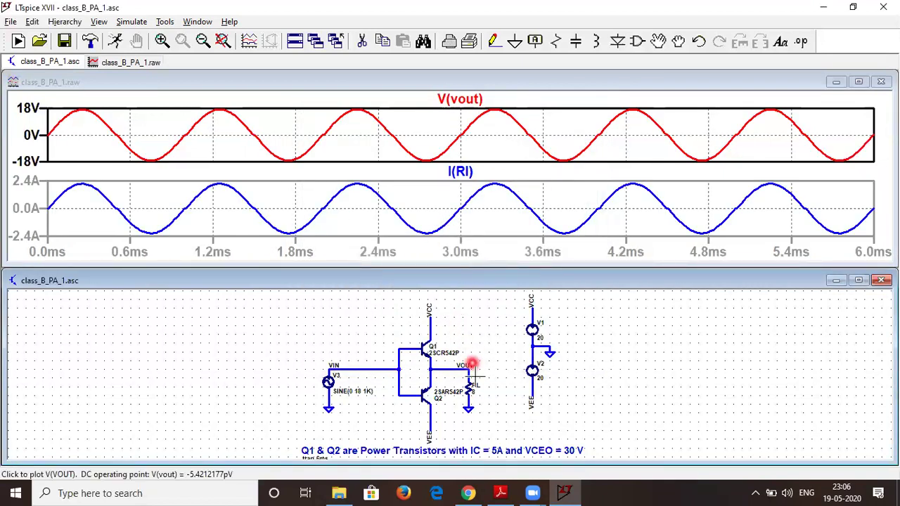
pyautogui.click(859, 280)
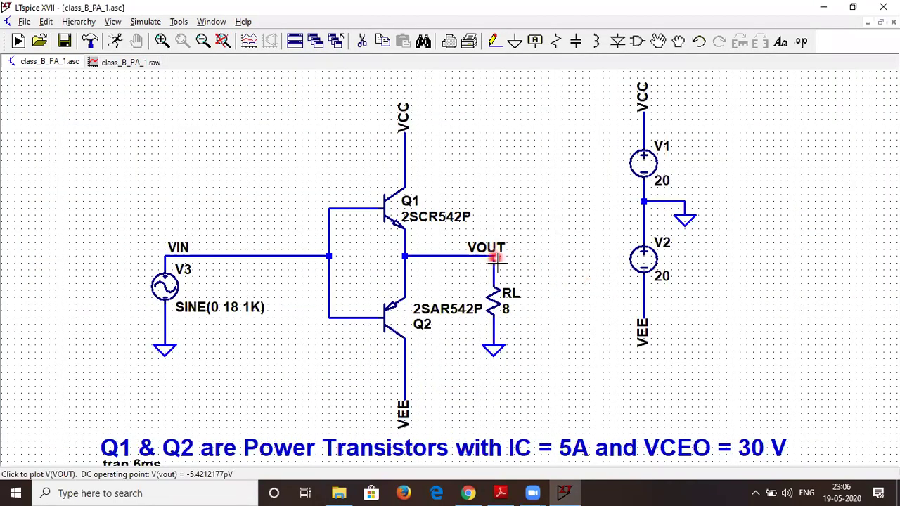
pyautogui.click(134, 62)
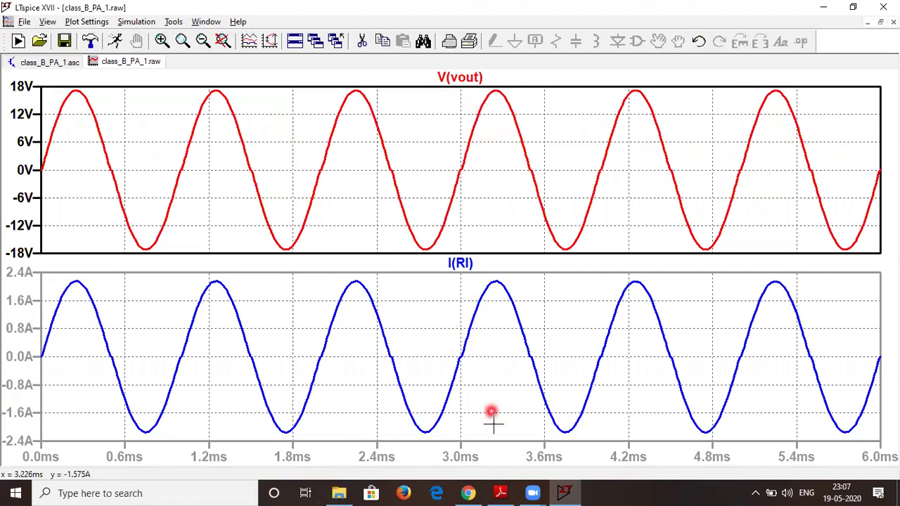
# Step: Examine the output waveform and dead zone on the Cross Over Distortion slide in Adobe Reader, enlarged to 125%, then return to LTspice
pyautogui.click(500, 491)
pyautogui.click(752, 55)
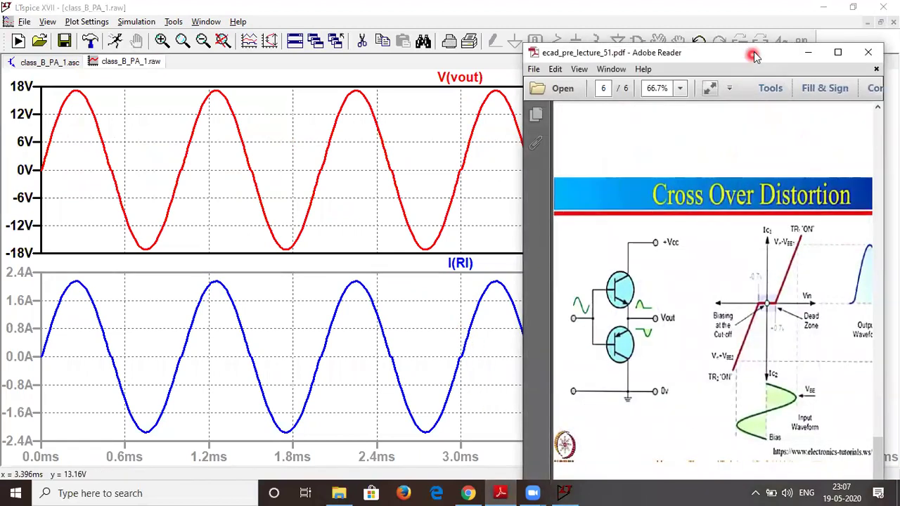
pyautogui.doubleClick(752, 55)
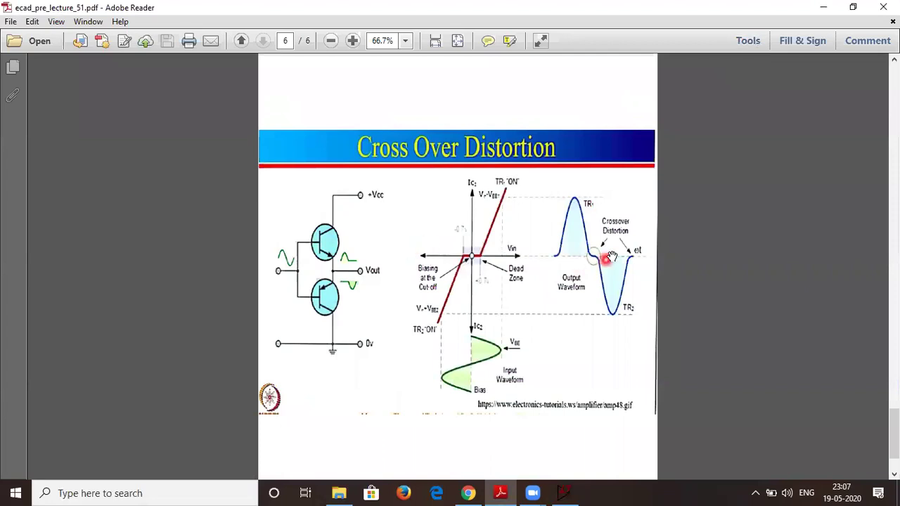
pyautogui.scroll(1, 602, 271)
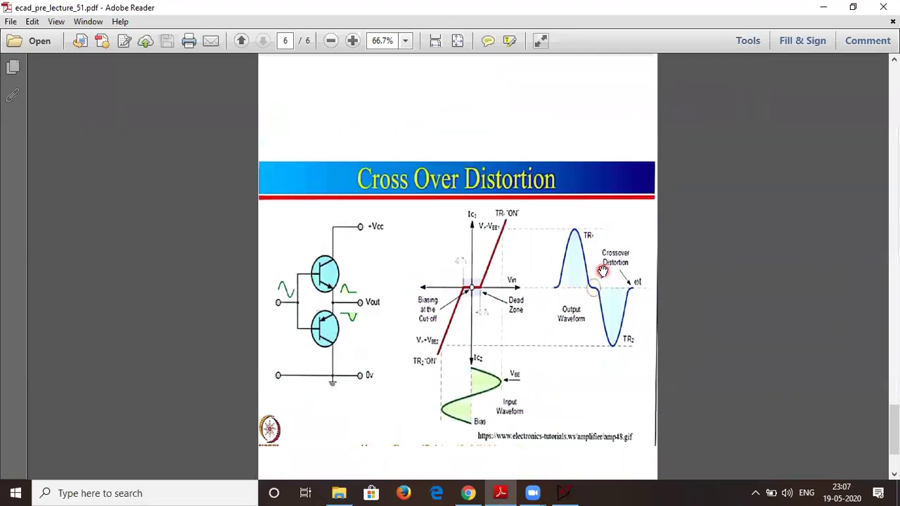
pyautogui.scroll(1, 602, 271)
pyautogui.hotkey('ctrl', '2')
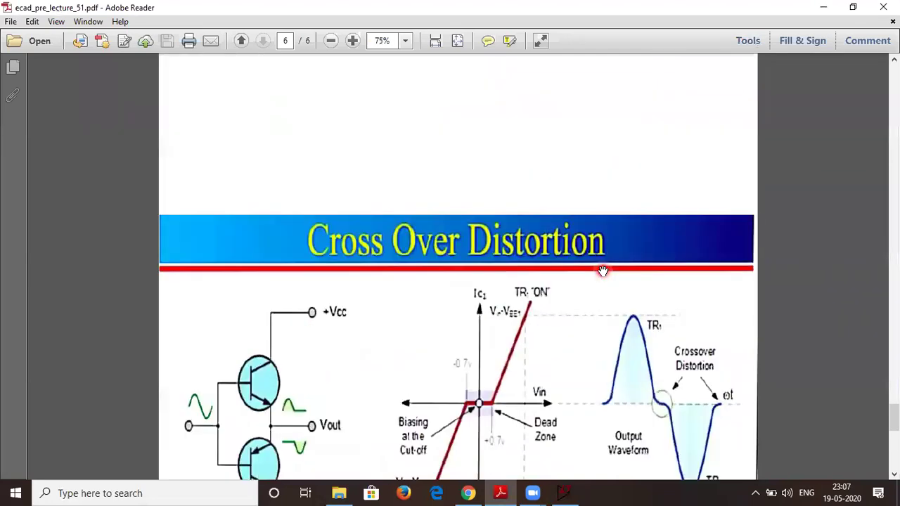
pyautogui.hotkey('ctrl', '-')
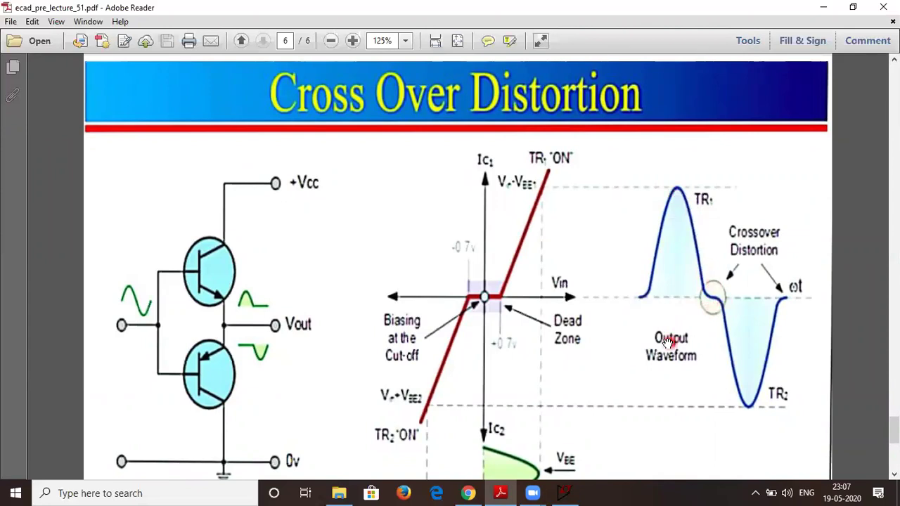
pyautogui.scroll(-2, 666, 340)
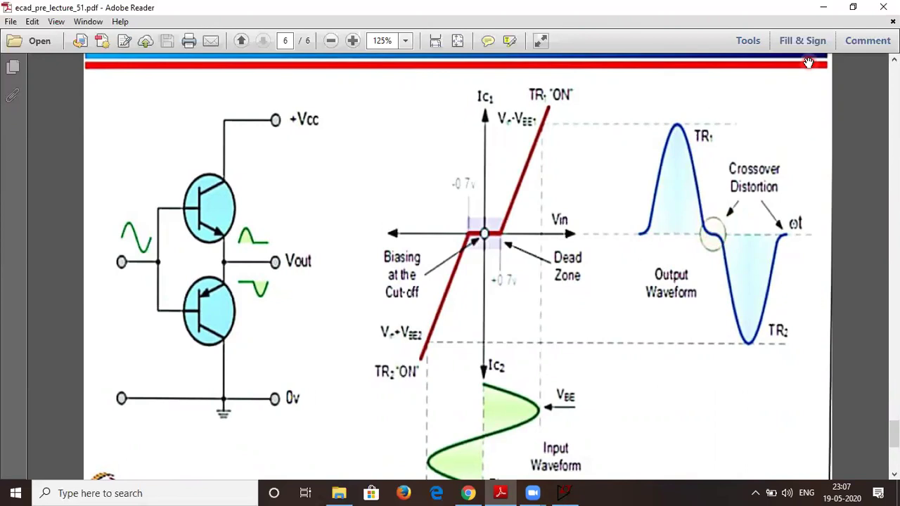
pyautogui.click(827, 7)
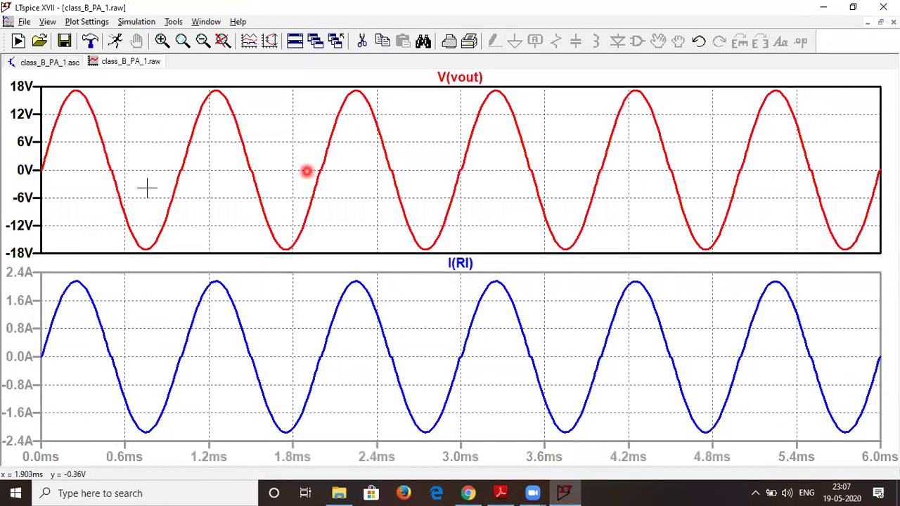
# Step: Zoom in on the zero crossings of V(vout) between about 0.2 ms and 1.3 ms to examine the crossover distortion
pyautogui.moveTo(78, 144); pyautogui.dragTo(210, 211)
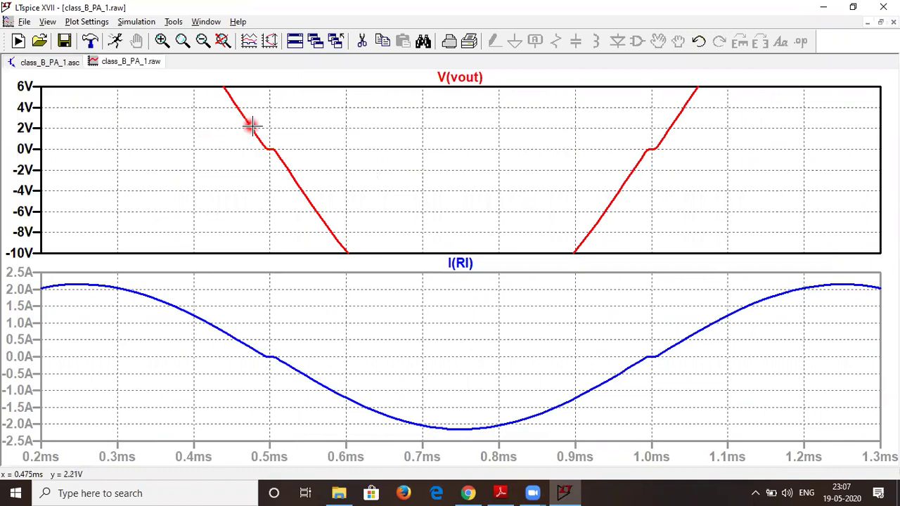
# Step: Examine the crossover dead zones of V(vout) close up near 0.5 ms and between 0.3 ms and 1.8 ms, restoring the full waveform view
pyautogui.moveTo(183, 114); pyautogui.dragTo(391, 198)
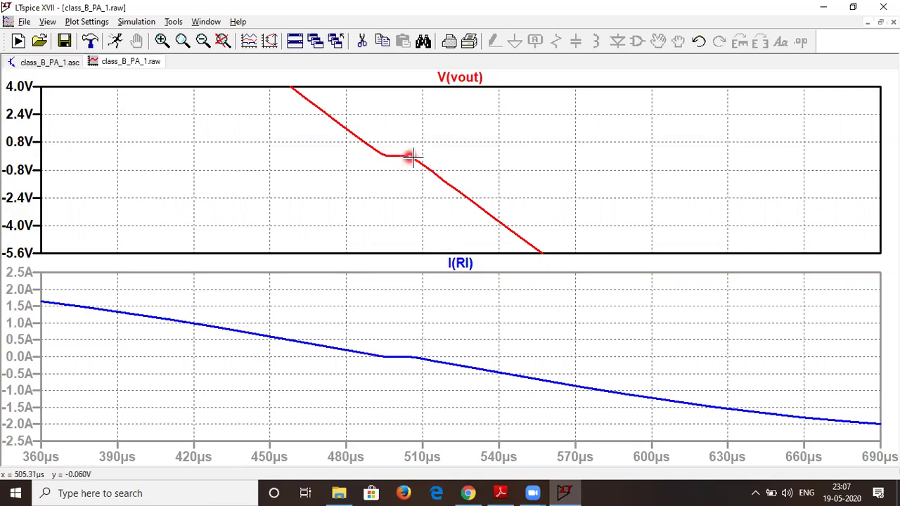
pyautogui.click(223, 43)
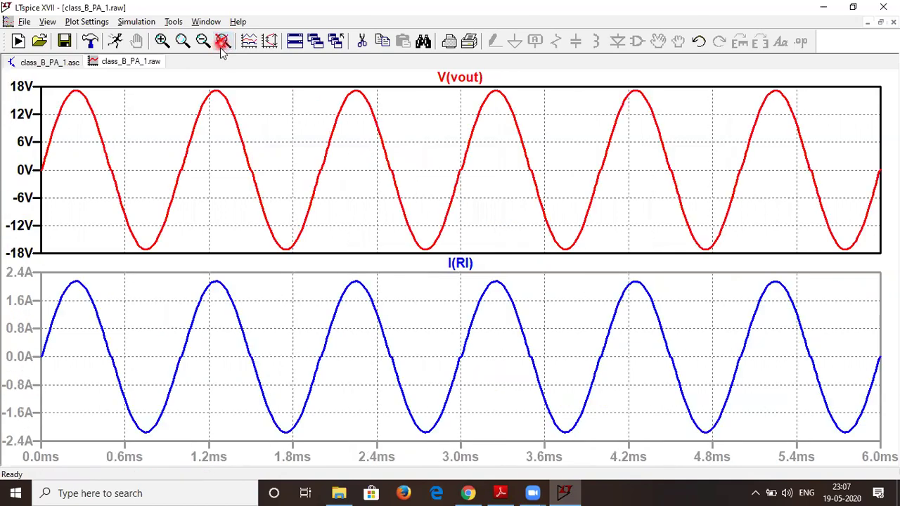
pyautogui.moveTo(68, 148); pyautogui.dragTo(450, 220)
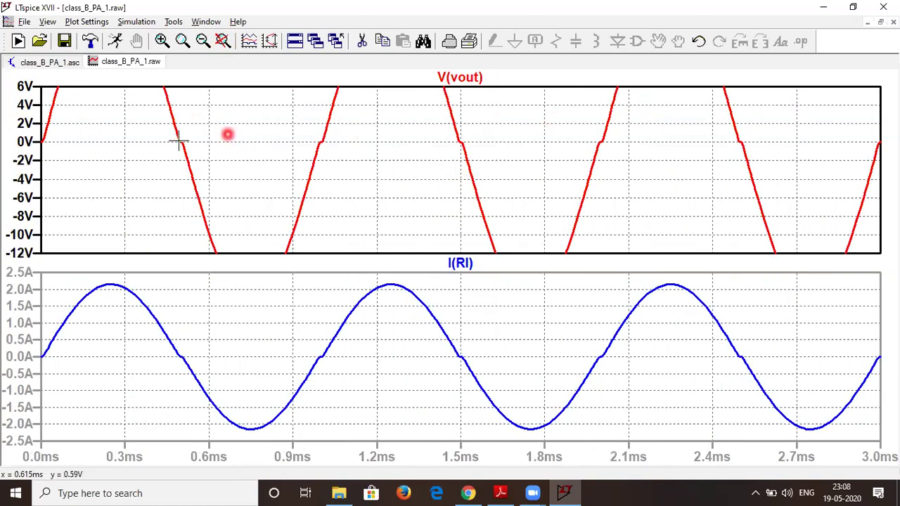
pyautogui.moveTo(133, 111); pyautogui.dragTo(272, 125)
pyautogui.moveTo(523, 181); pyautogui.dragTo(522, 180)
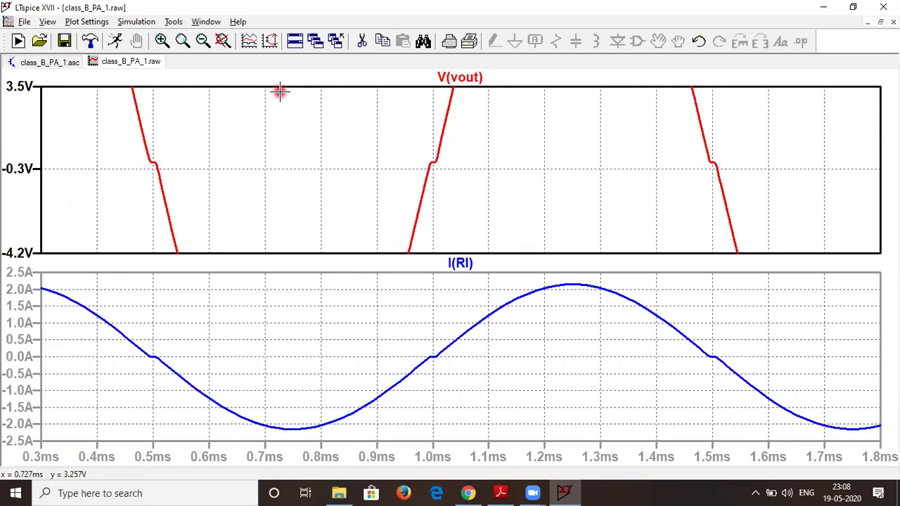
pyautogui.click(222, 41)
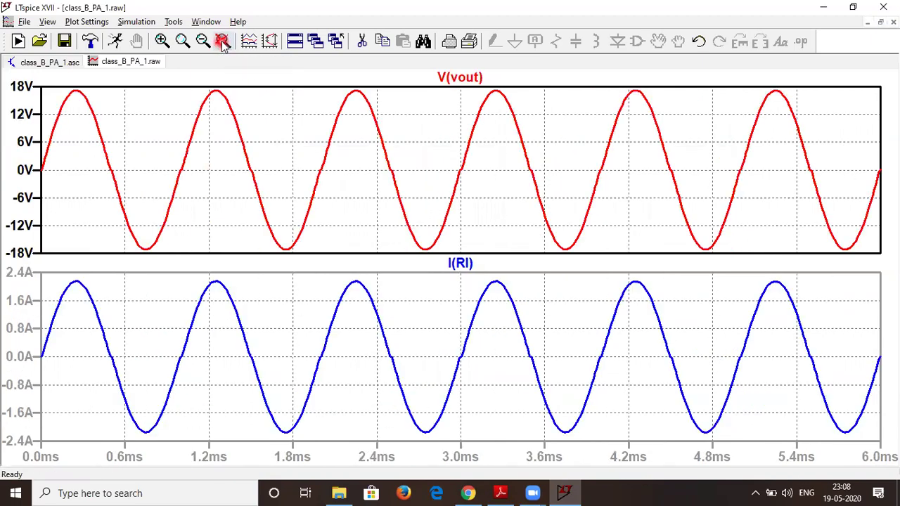
# Step: Attach a cursor to V(vout) and measure its positive peak near 3.25 ms
pyautogui.click(79, 63)
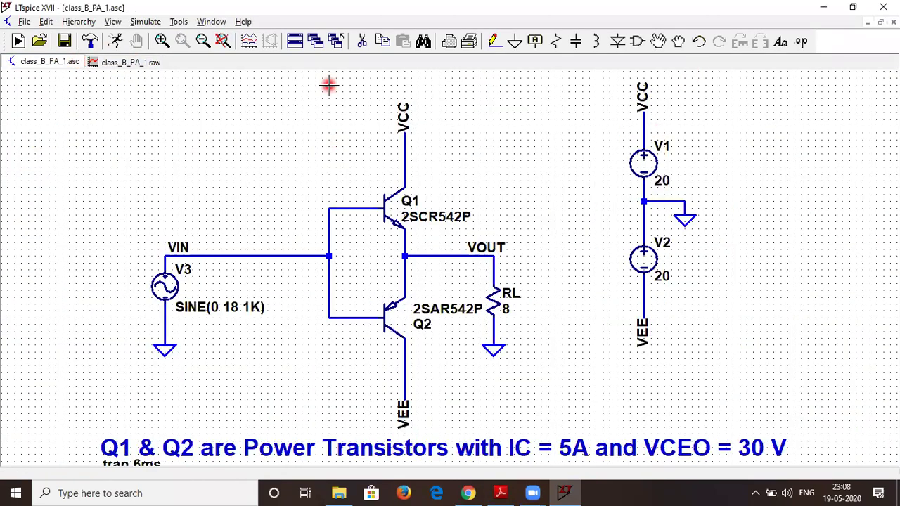
pyautogui.click(133, 62)
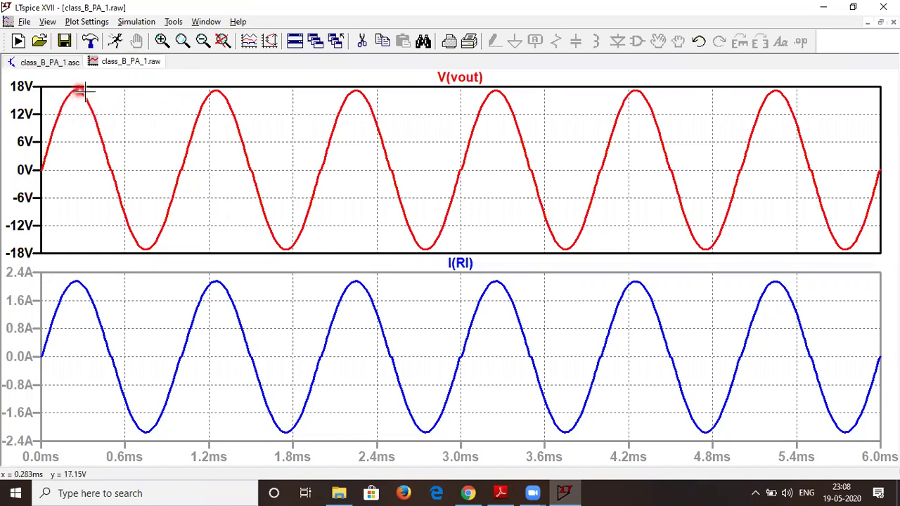
pyautogui.rightClick(463, 78)
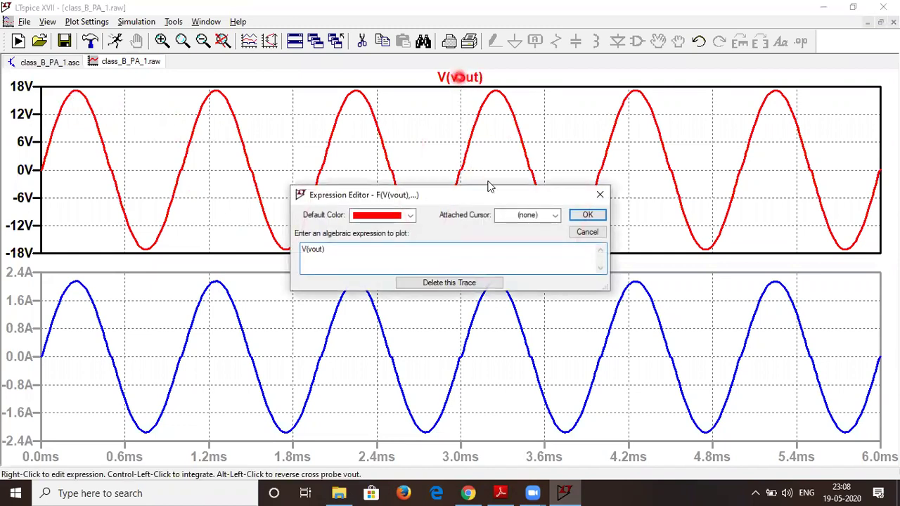
pyautogui.click(599, 197)
pyautogui.click(468, 78)
pyautogui.moveTo(462, 170); pyautogui.dragTo(495, 103)
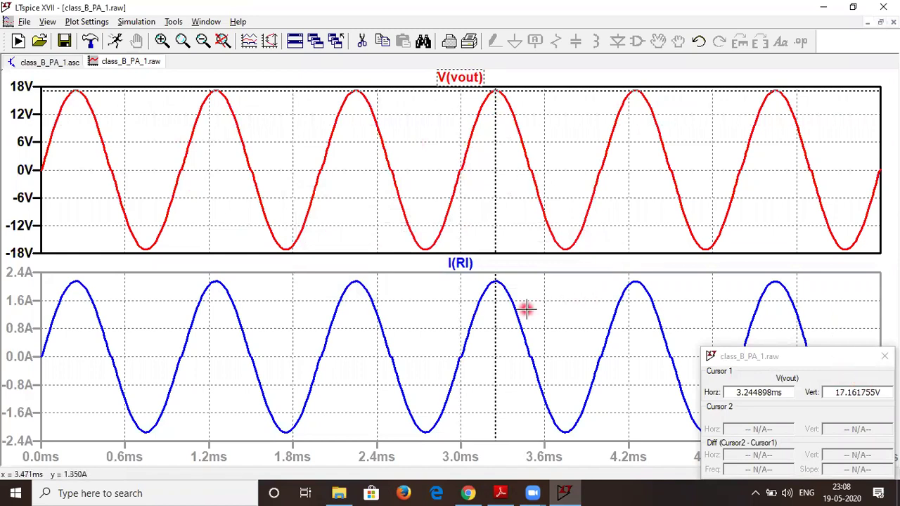
# Step: Measure the load current I(Rl) peak near 2.25 ms with cursor 1 and the V(vout) peak near 3.25 ms with cursor 2
pyautogui.click(464, 265)
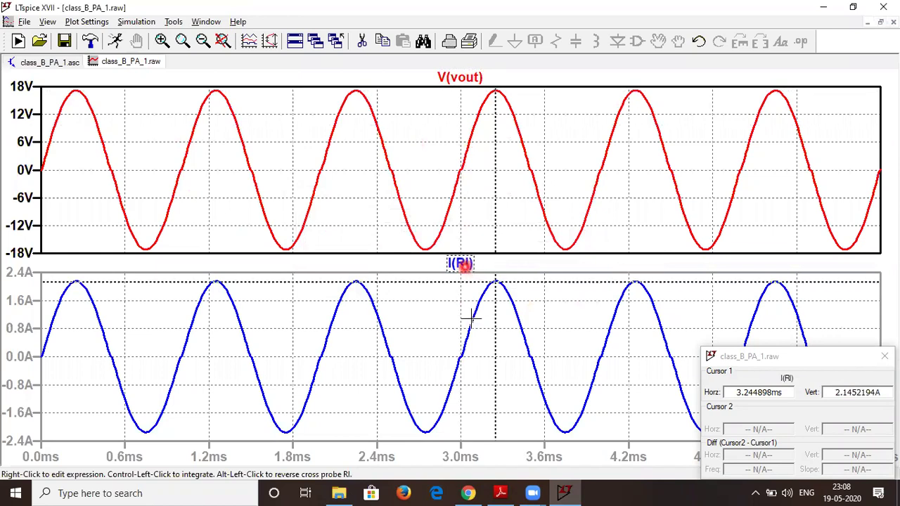
pyautogui.moveTo(365, 281); pyautogui.dragTo(450, 271)
pyautogui.moveTo(449, 302); pyautogui.dragTo(355, 337)
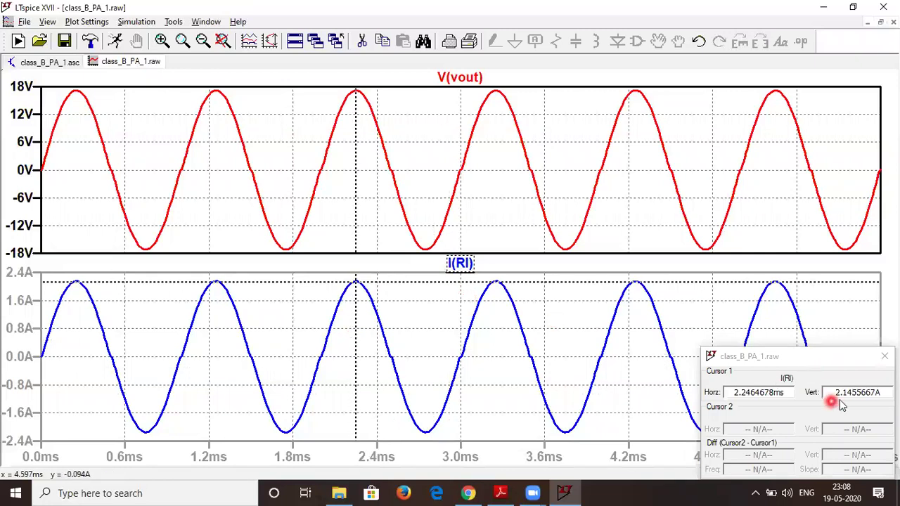
pyautogui.click(461, 78)
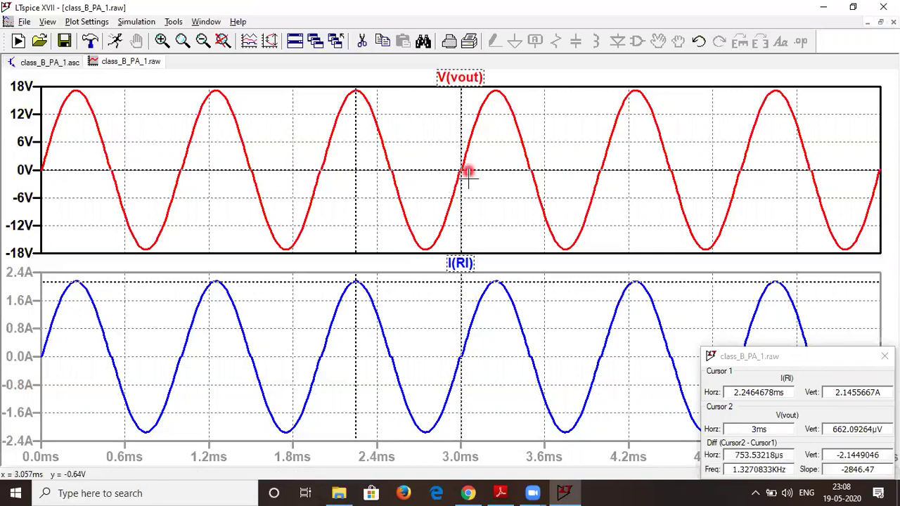
pyautogui.moveTo(493, 94); pyautogui.dragTo(495, 91)
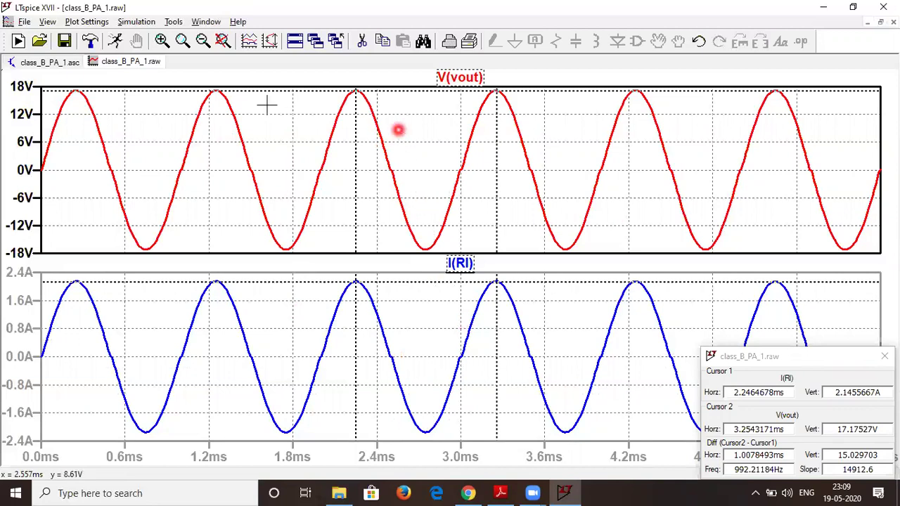
# Step: Add the comment "Class B Push- Pull Power Amplifier" at font size 3.5 as a title above the circuit and fit the schematic in view
pyautogui.click(50, 62)
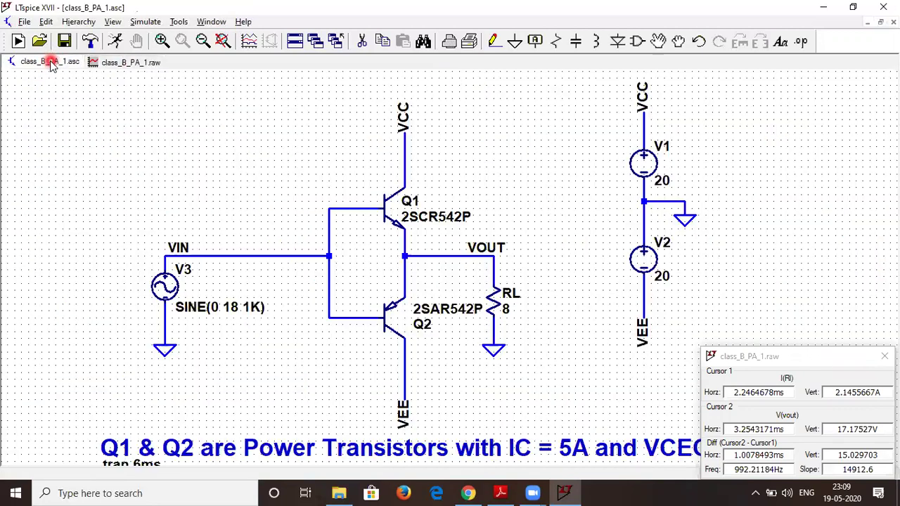
pyautogui.click(349, 170)
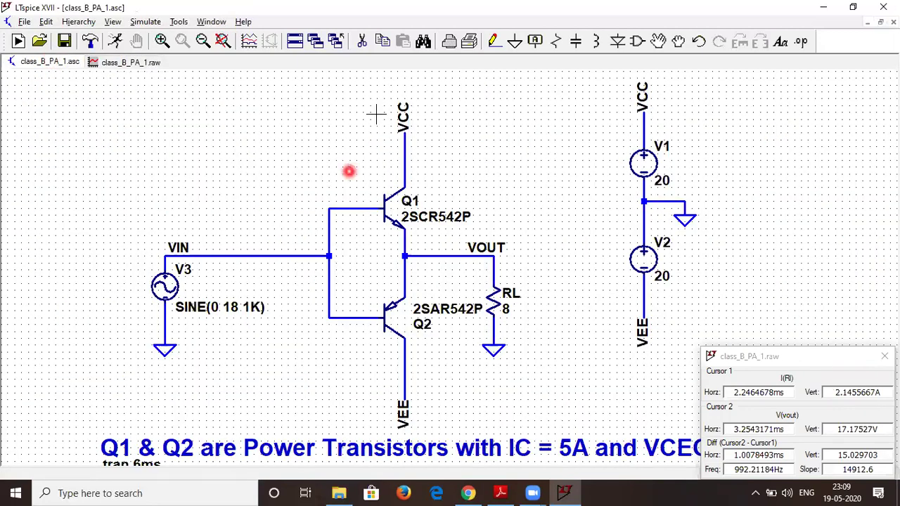
pyautogui.click(780, 42)
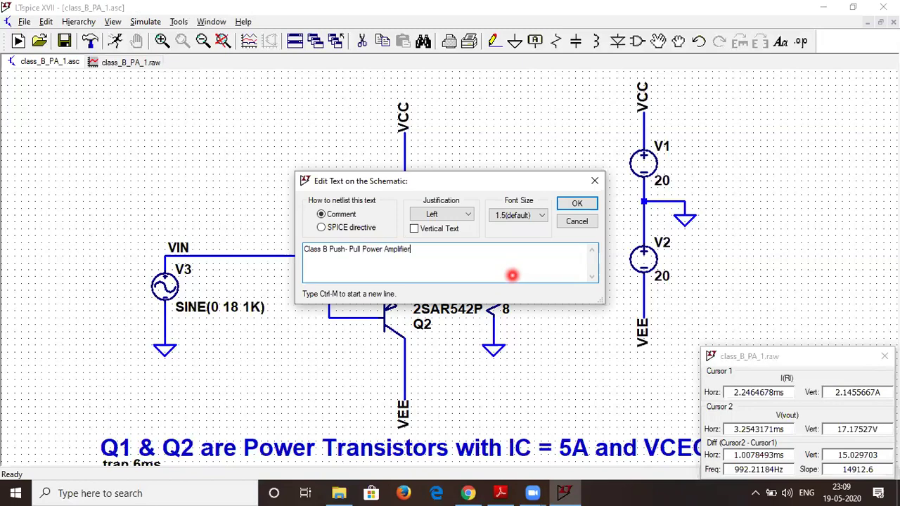
pyautogui.click(535, 215)
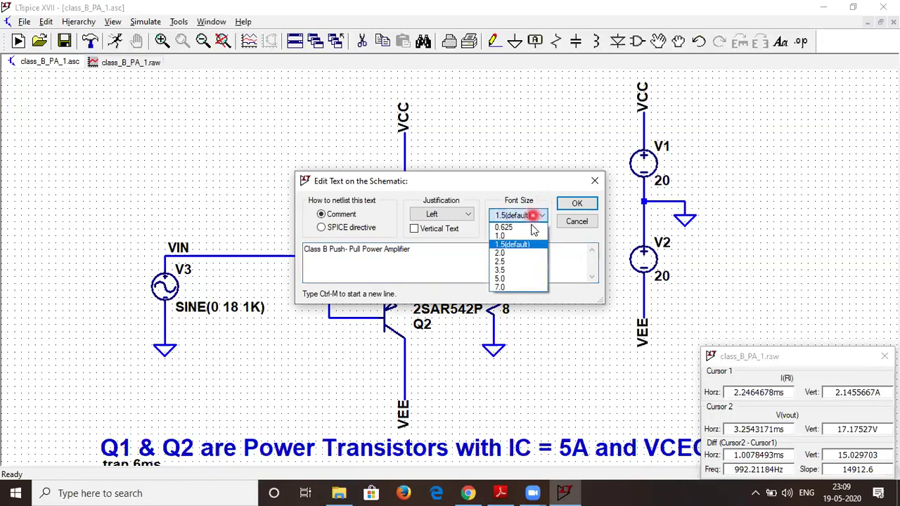
pyautogui.click(514, 273)
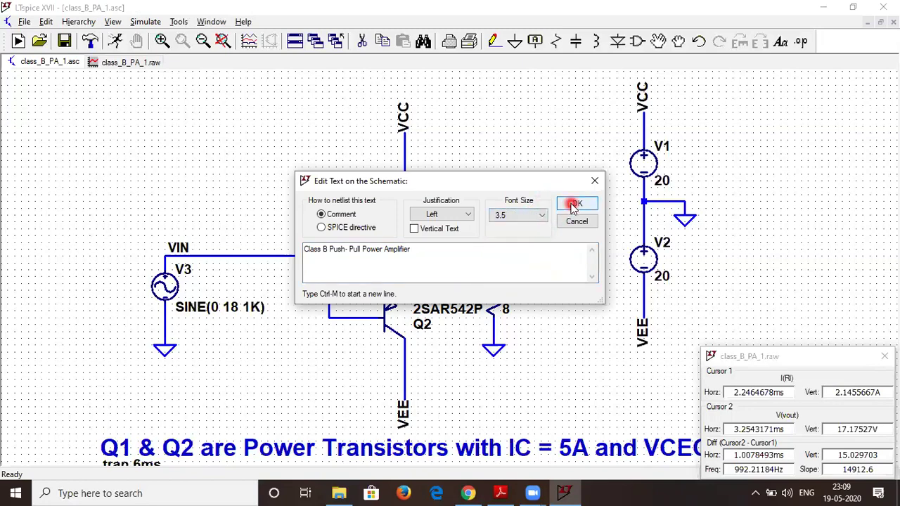
pyautogui.click(575, 204)
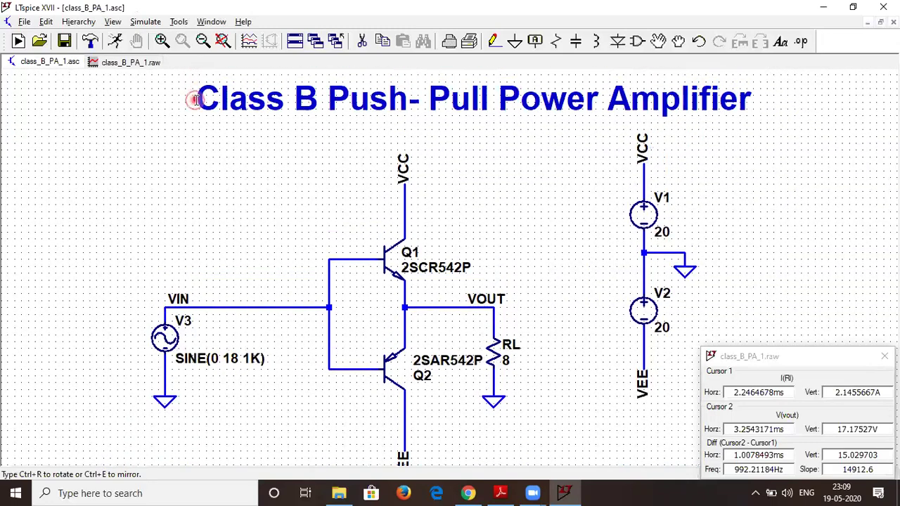
pyautogui.click(196, 96)
pyautogui.click(223, 41)
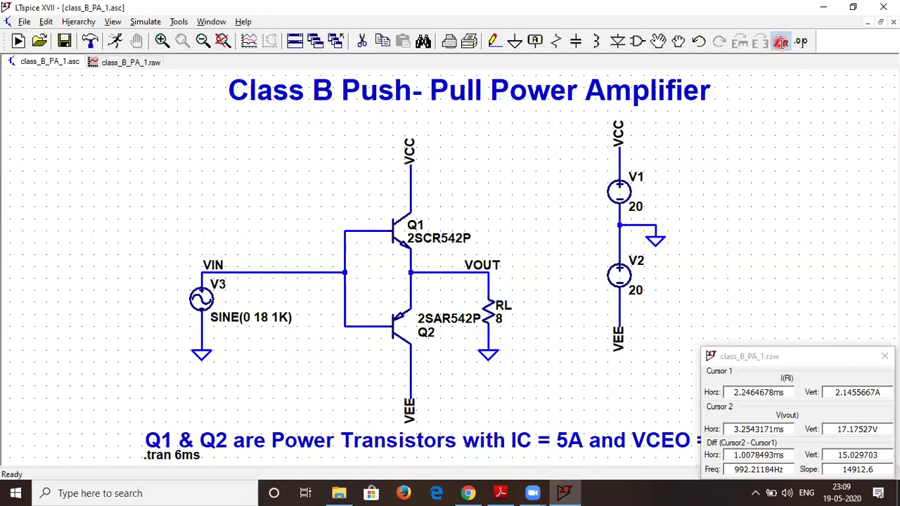
# Step: Start a schematic comment with the lines "Pin (DC) = VCC x ICQ" and "= 40 x (Im/pi)", plus a third line beginning with "="
pyautogui.click(780, 42)
pyautogui.click(440, 259)
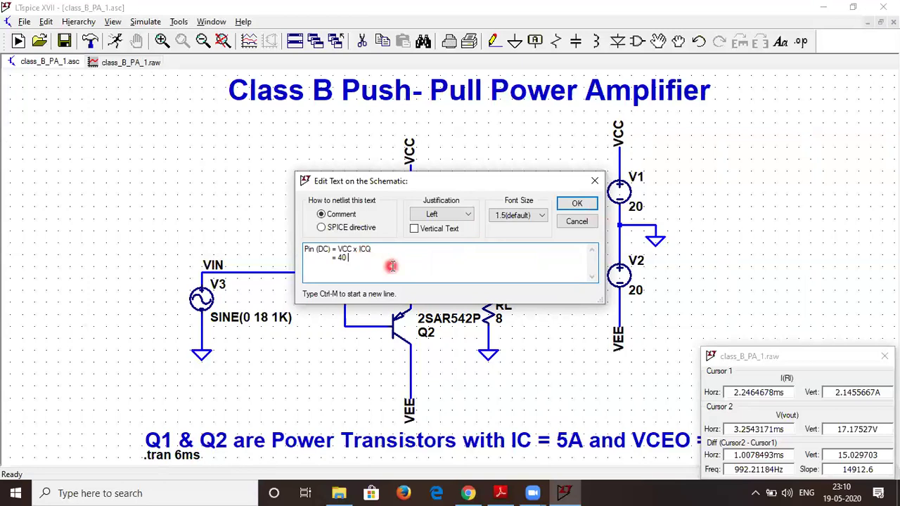
pyautogui.write('x (IM')
pyautogui.press('BackSpace')
pyautogui.write('m/pi)')
pyautogui.hotkey('ctrl', 'm')
pyautogui.write('=')
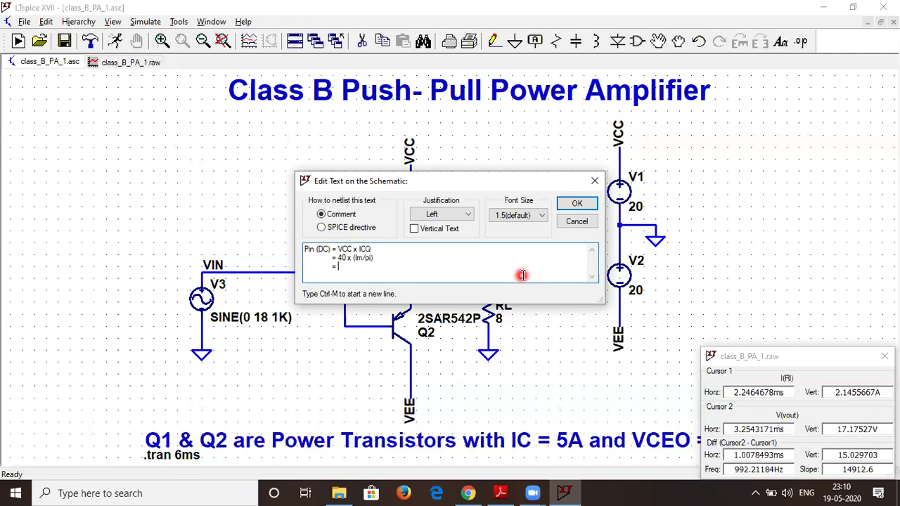
# Step: Complete the Pin (DC) comment with "= 40 x (2.146/pi)" and "= 27.32 W", at font size 2.5, and place it left of the circuit
pyautogui.write('40 x (2.146/pi)')
pyautogui.hotkey('ctrl', 'm')
pyautogui.press('Tab')
pyautogui.write('= 27.32 W')
pyautogui.click(529, 216)
pyautogui.click(517, 260)
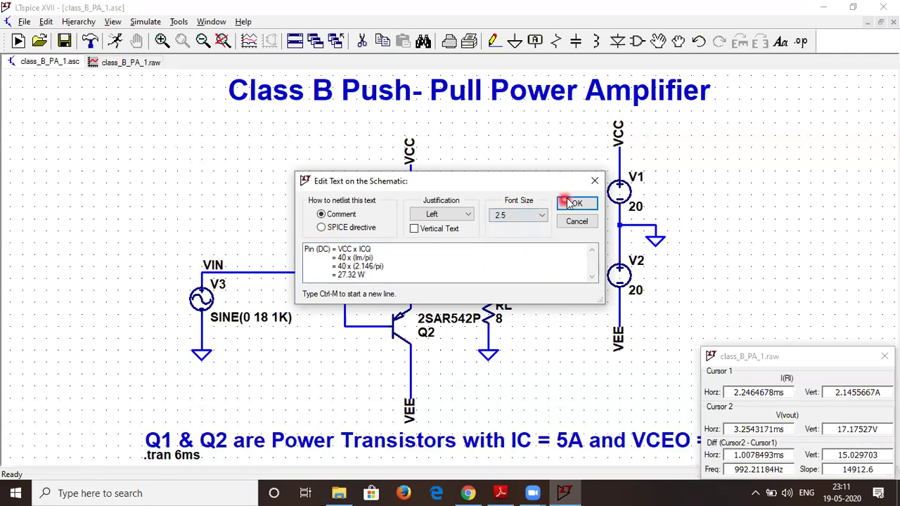
pyautogui.click(573, 203)
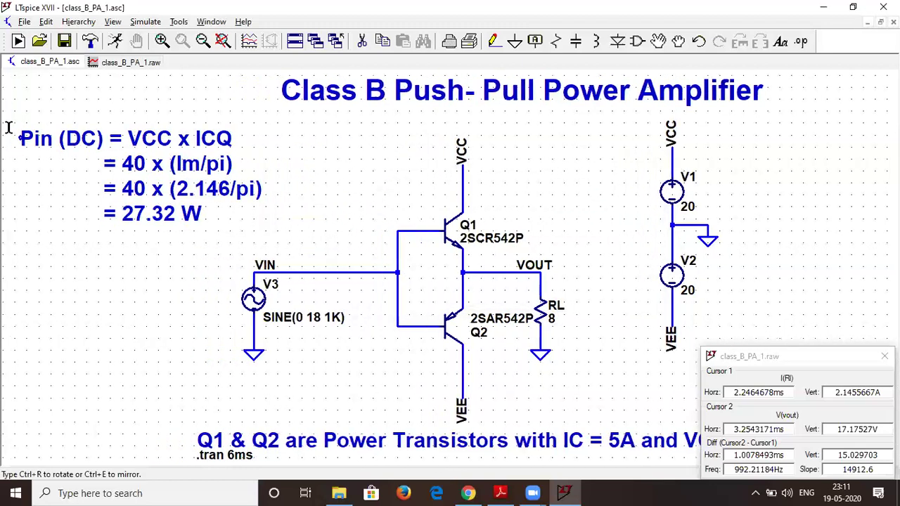
pyautogui.click(9, 127)
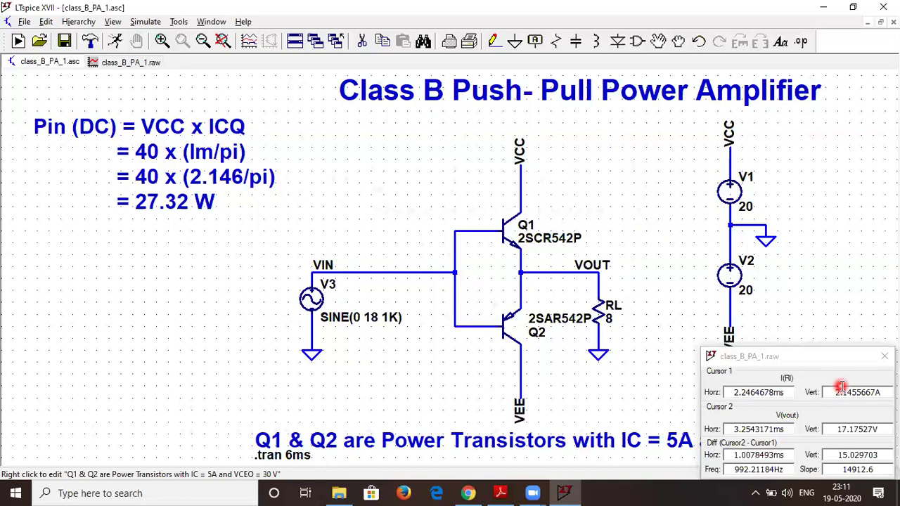
# Step: Start a second comment with "Pout (AC) = Vorms x Iorms" and "= Vom x Iom x 0.5", plus a third line beginning with "="
pyautogui.click(780, 41)
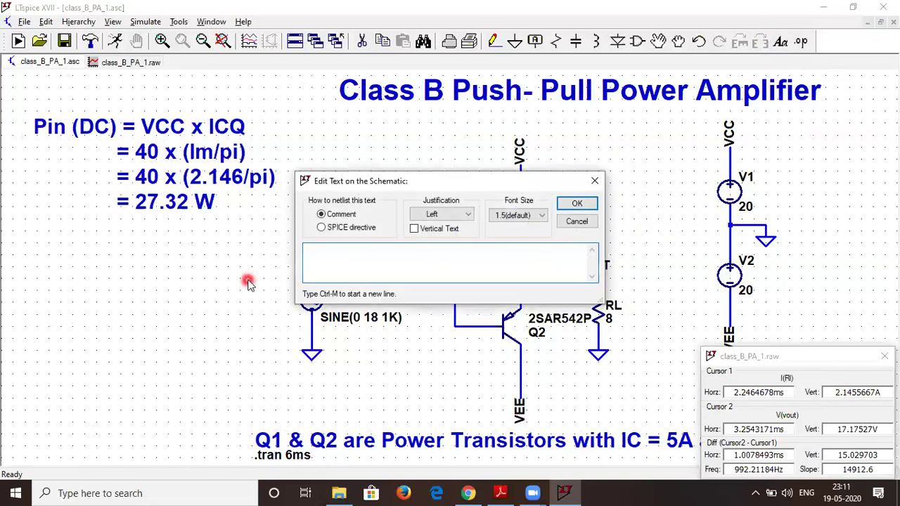
pyautogui.write('Pout (AC) = Vorms')
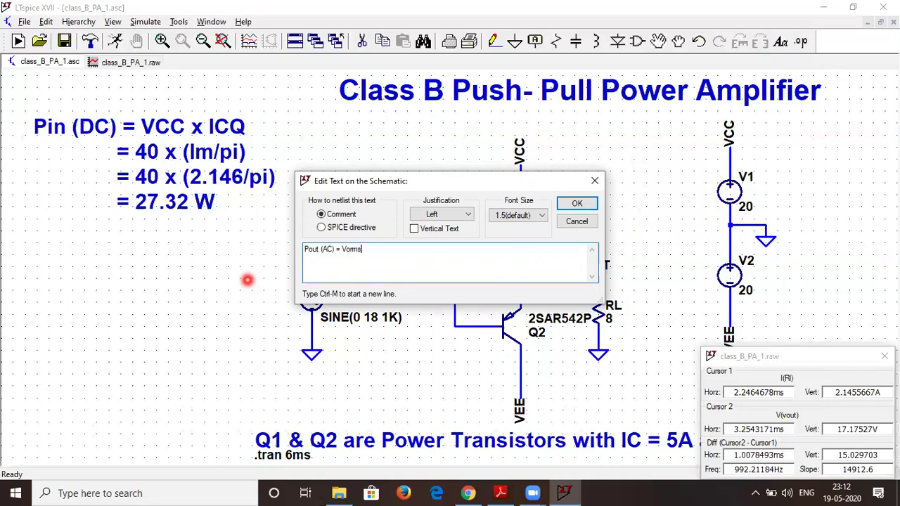
pyautogui.write(' x Iorms ')
pyautogui.write('               =')
pyautogui.write(' Vom ')
pyautogui.write('x Iom ')
pyautogui.write('x')
pyautogui.write(' 0')
pyautogui.write('.5')
pyautogui.hotkey('ctrl', 'm')
pyautogui.write('=')
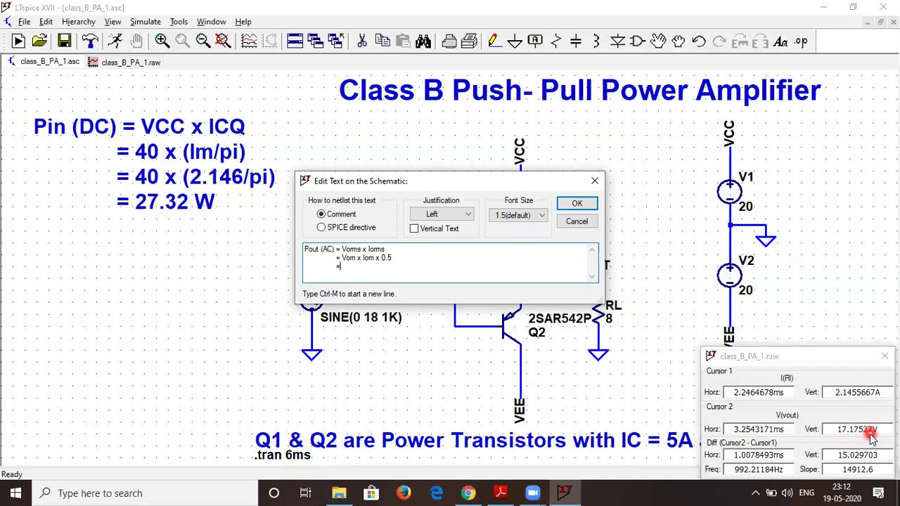
# Step: Complete the Pout (AC) comment with "17.17 x 2.146 x 0.5" and "= 18.42 W" at font size 2.5, placing it below the Pin (DC) calculation
pyautogui.click(369, 275)
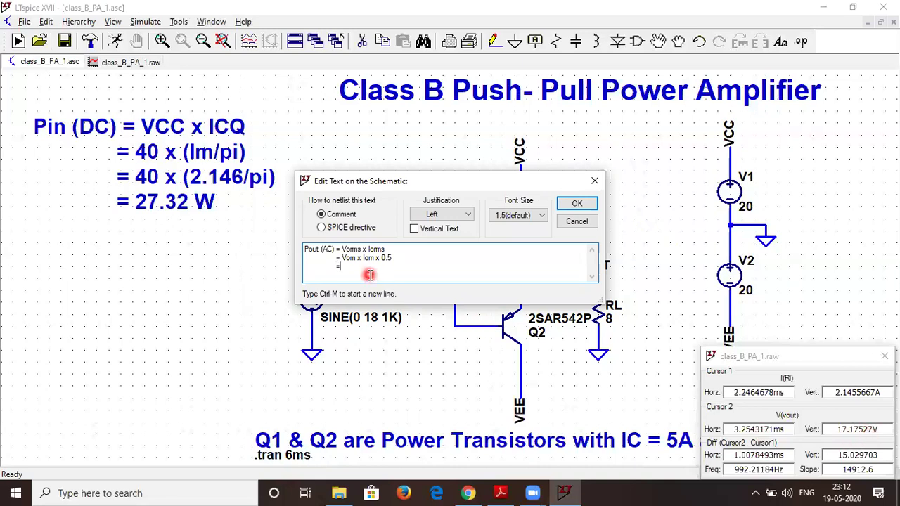
pyautogui.write('17.17 x 2.146 x 0.5')
pyautogui.hotkey('ctrl', 'm')
pyautogui.write('= 18.42 W')
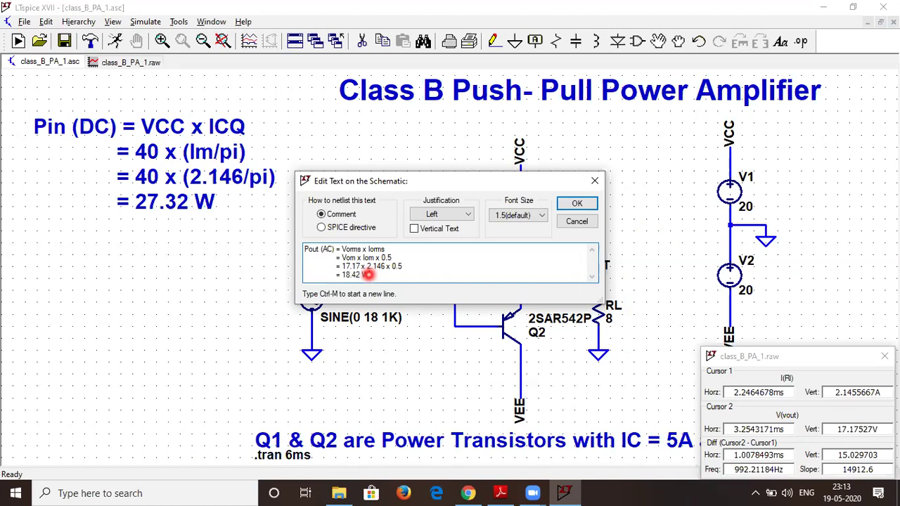
pyautogui.click(525, 215)
pyautogui.click(511, 262)
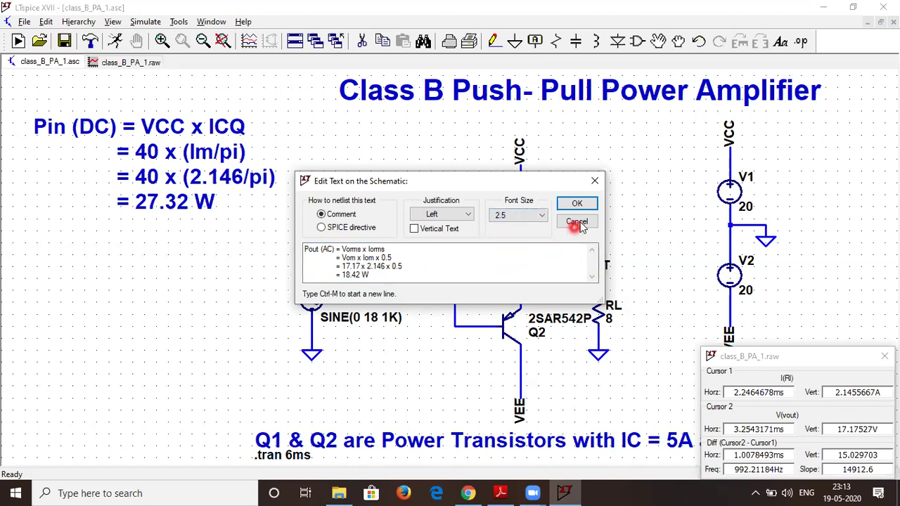
pyautogui.click(576, 203)
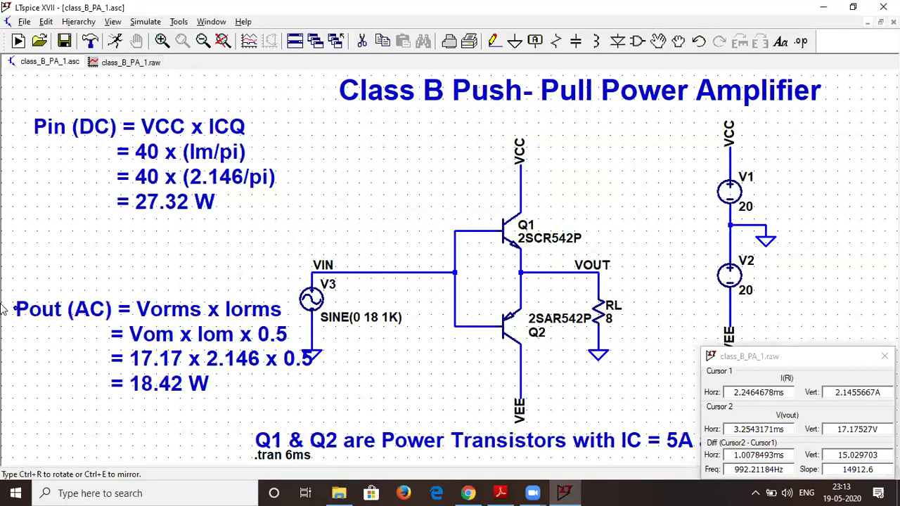
pyautogui.click(49, 298)
# Step: Reposition the Pout (AC) calculation so it clears the input source, and close the waveform cursor read-out window
pyautogui.click(452, 201)
pyautogui.moveTo(432, 203); pyautogui.dragTo(396, 191)
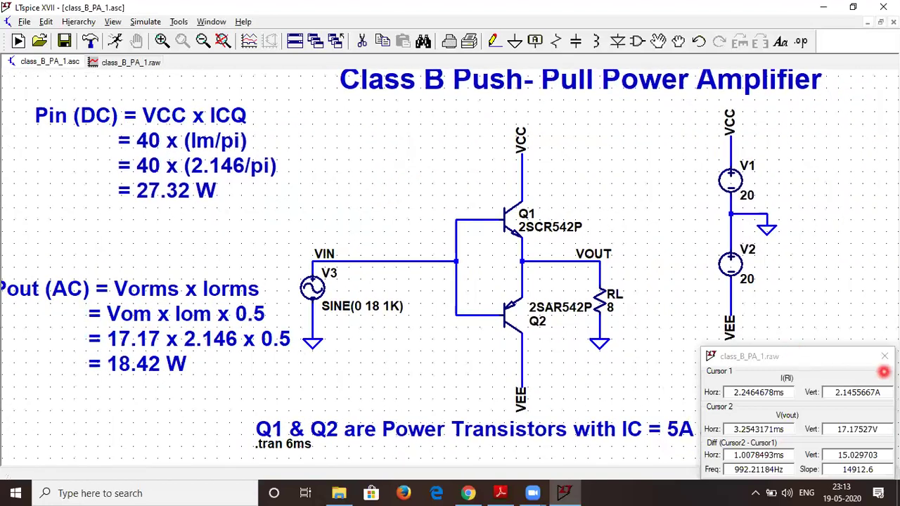
pyautogui.click(884, 357)
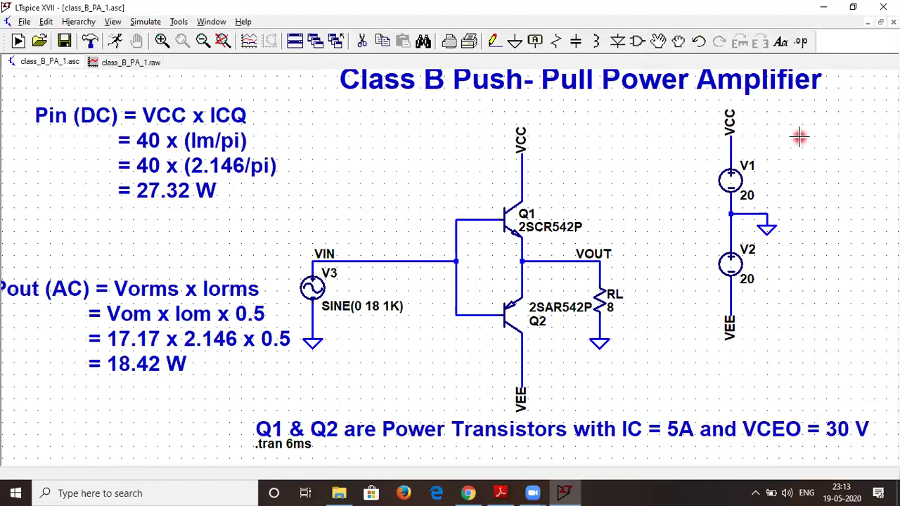
# Step: Start a schematic comment with the line "% Efficiency = 100 x [ Pout (AC) / Pin (DC) ]"
pyautogui.click(781, 42)
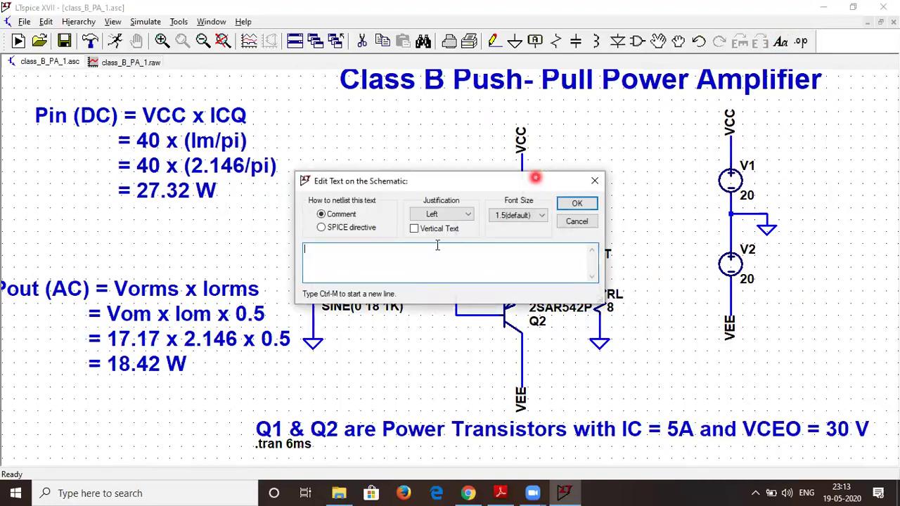
pyautogui.write('%')
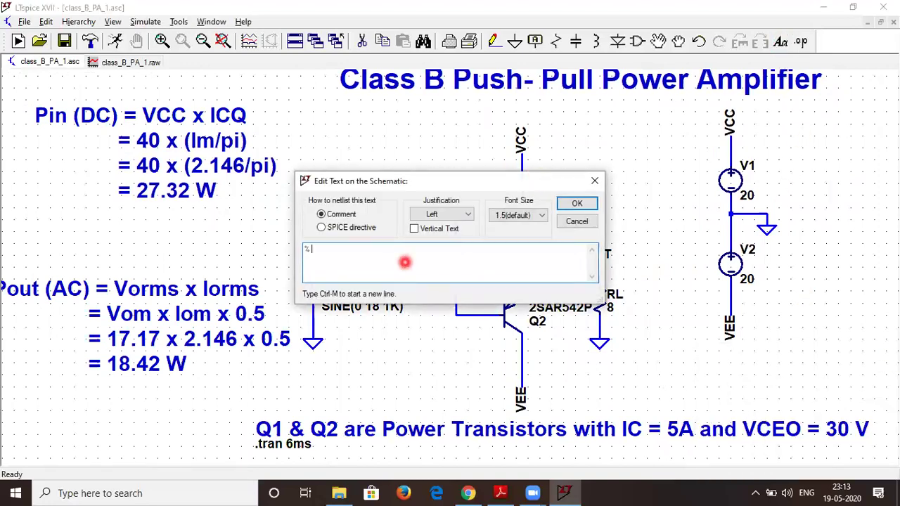
pyautogui.write(' Efficiency ')
pyautogui.write('= ')
pyautogui.write('100 x')
pyautogui.write(' ( Pin')
pyautogui.press('BackSpace')
pyautogui.press('BackSpace')
pyautogui.write('out')
pyautogui.press('BackSpace')
pyautogui.press('BackSpace')
pyautogui.press('BackSpace')
pyautogui.press('BackSpace')
pyautogui.press('BackSpace')
pyautogui.write('[ Pout (')
pyautogui.write('AC) / Pi')
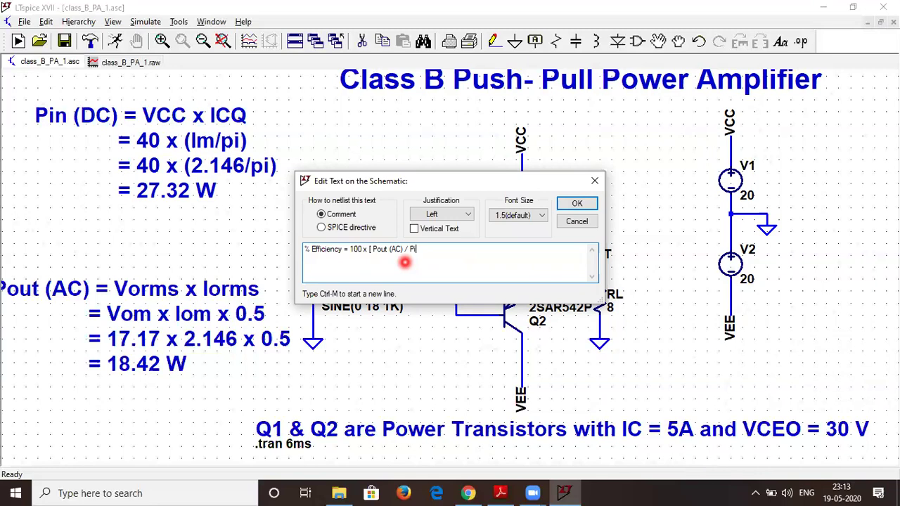
pyautogui.write('n (DC) ]')
# Step: Complete the efficiency comment with "= 100 x [ 18.42 W / 27.32 W]" and "= 67.42 %" at font size 2.5, placing it below the supply sources
pyautogui.hotkey('ctrl', 'm')
pyautogui.write('= 100 x [ 18.42 W / 27')
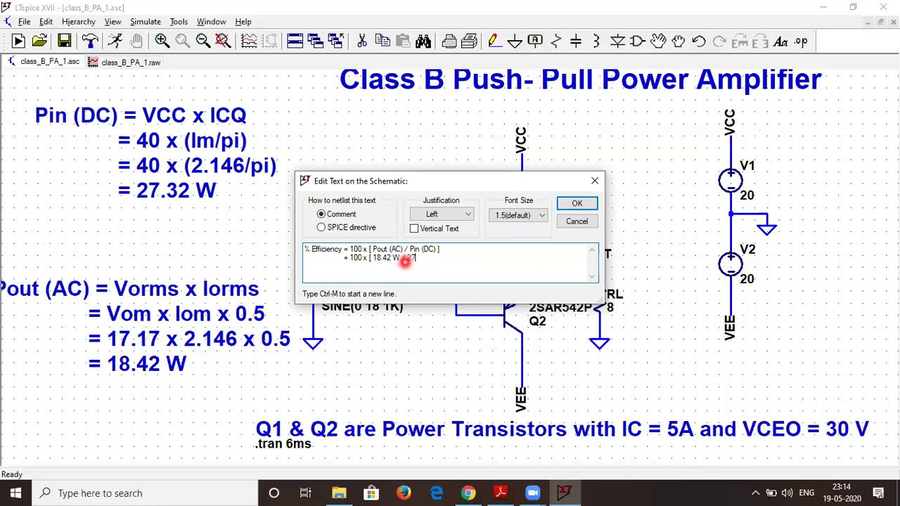
pyautogui.write('.32 W ]')
pyautogui.hotkey('ctrl', 'm')
pyautogui.write('= 67.42 %')
pyautogui.click(540, 215)
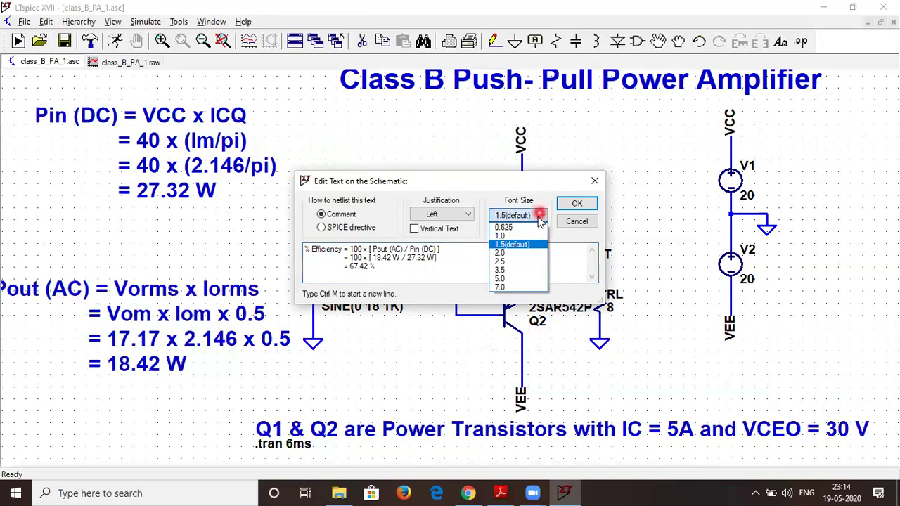
pyautogui.click(511, 261)
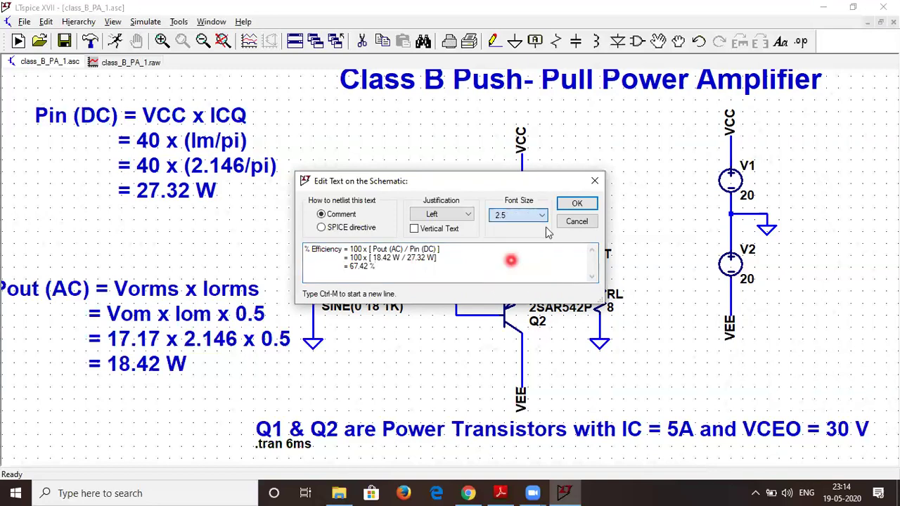
pyautogui.click(576, 203)
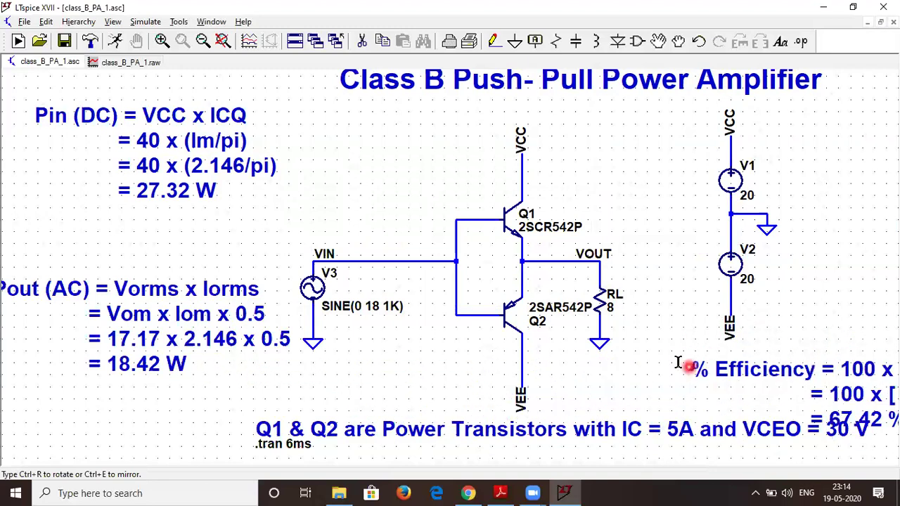
pyautogui.click(674, 357)
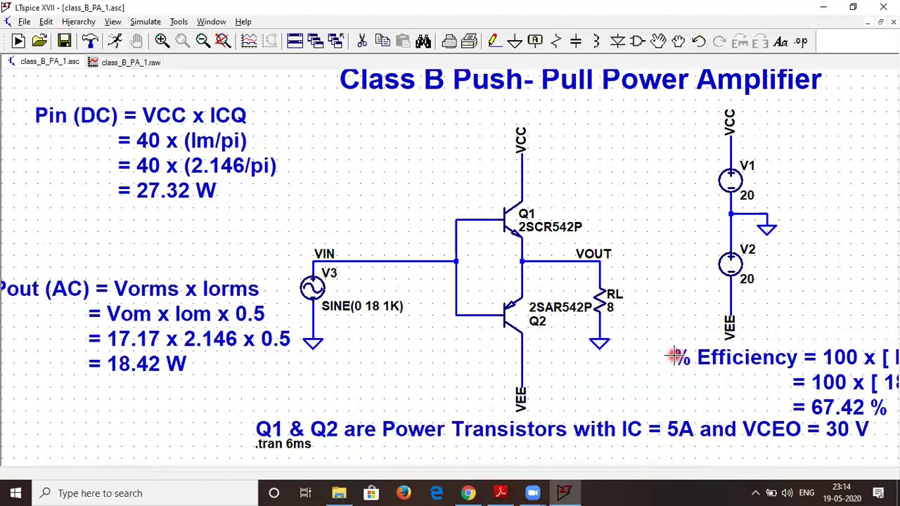
# Step: Move the Q1 & Q2 power transistor note below the .tran directive, away from the efficiency calculation
pyautogui.click(223, 40)
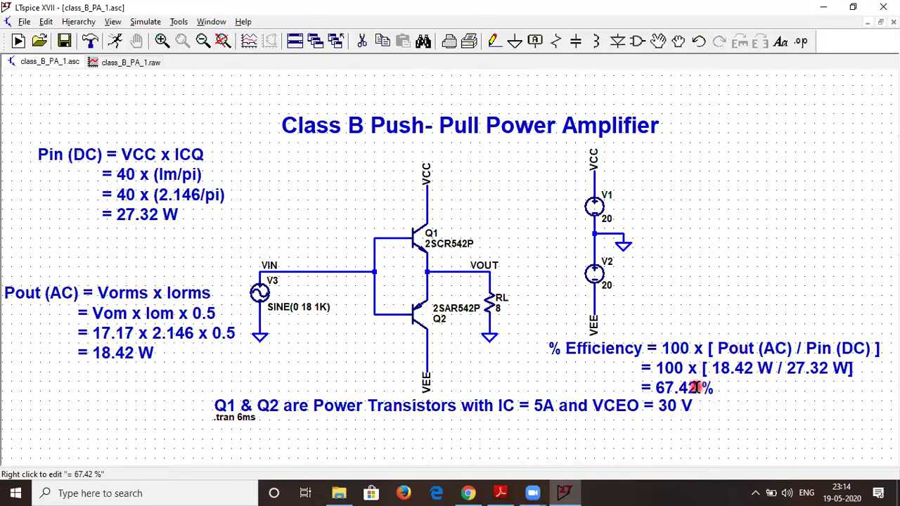
pyautogui.click(658, 41)
pyautogui.click(449, 400)
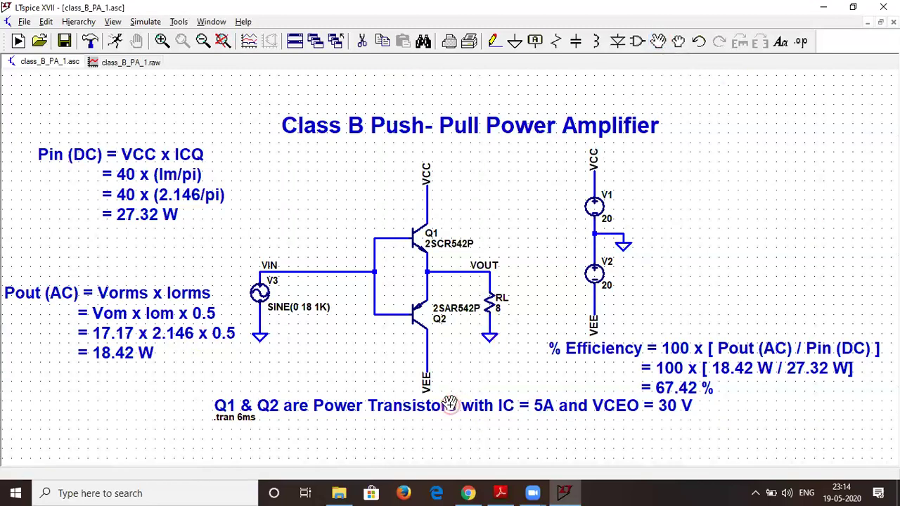
pyautogui.click(415, 421)
pyautogui.click(404, 431)
pyautogui.click(238, 99)
pyautogui.moveTo(243, 128); pyautogui.dragTo(244, 119)
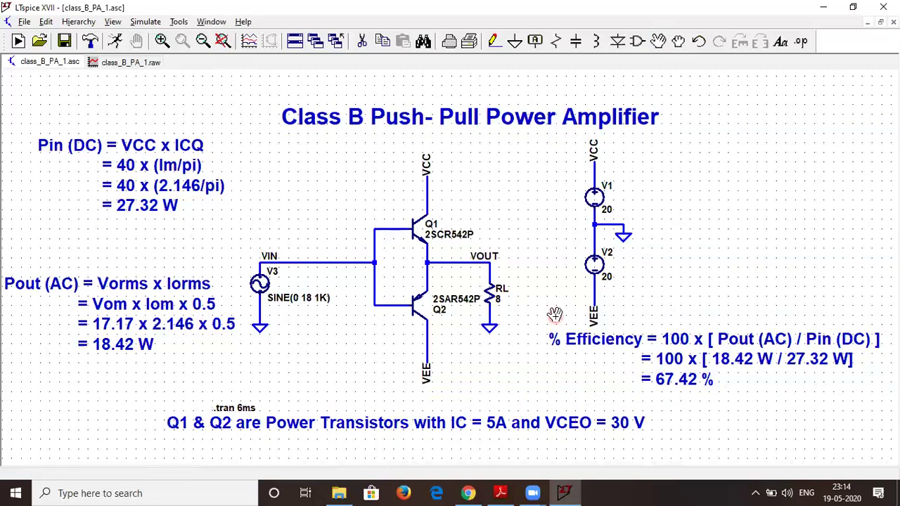
pyautogui.click(773, 390)
# Step: Examine the zero crossings of the Class B V(vout) waveform up close, and close the waveform window
pyautogui.click(117, 62)
pyautogui.moveTo(157, 143); pyautogui.dragTo(481, 216)
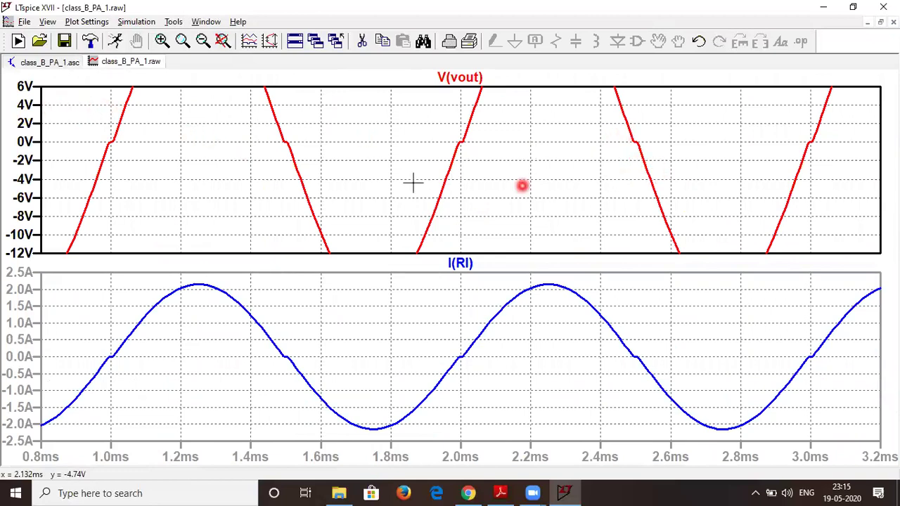
pyautogui.rightClick(115, 64)
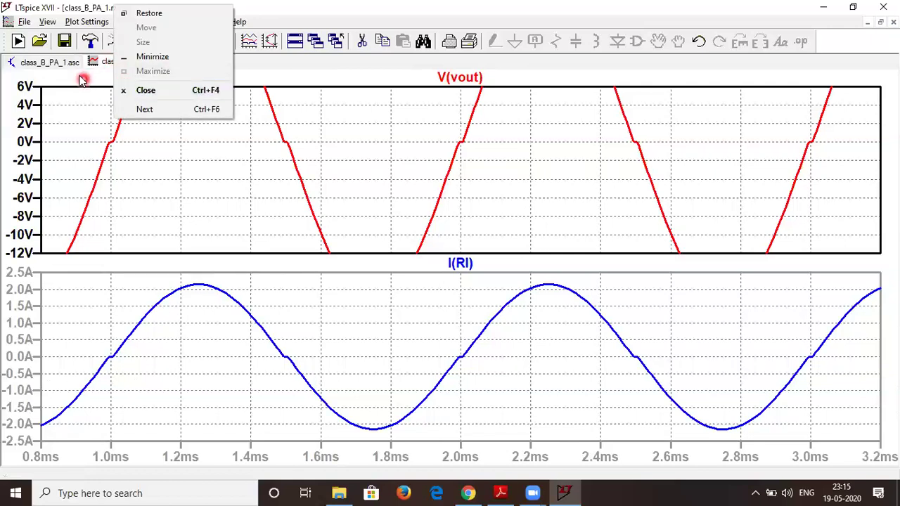
pyautogui.click(173, 94)
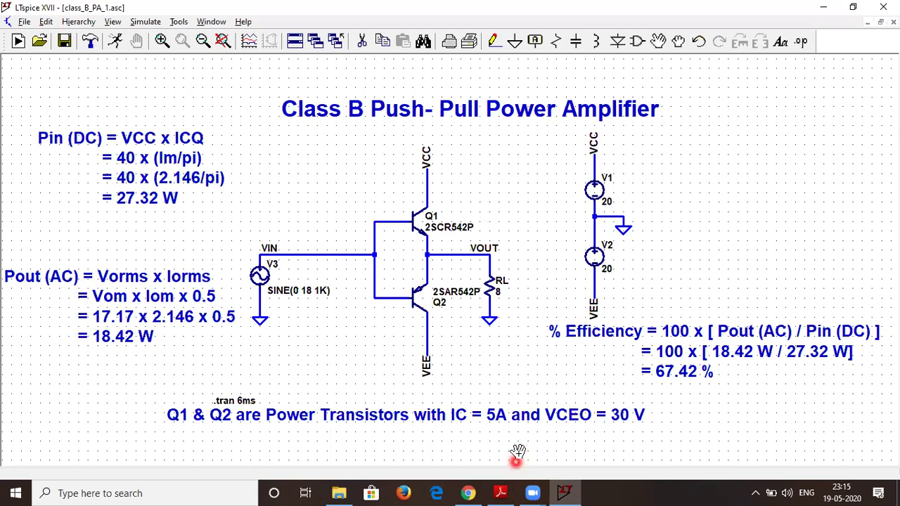
# Step: Switch to Adobe Reader to review the crossover distortion diagrams and Class B notes in ecad_pre_lecture_51.pdf, and close the document
pyautogui.click(501, 493)
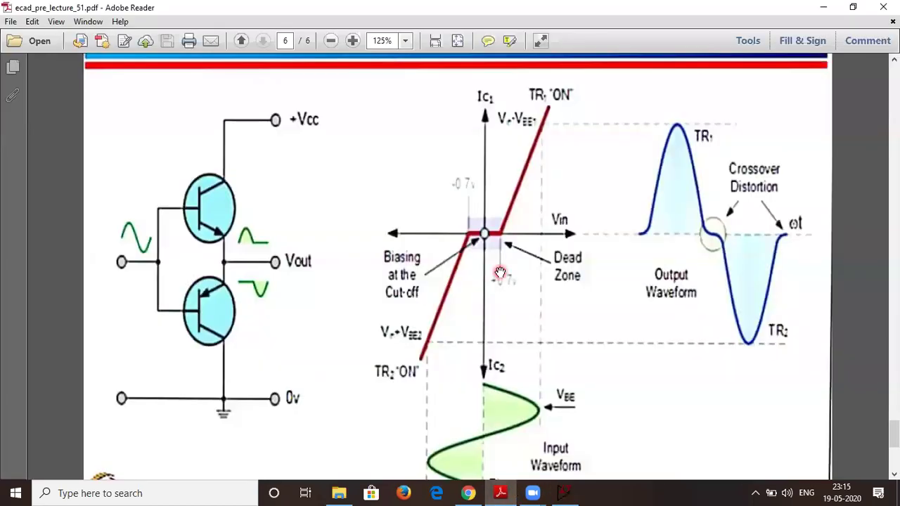
pyautogui.scroll(2, 335, 168)
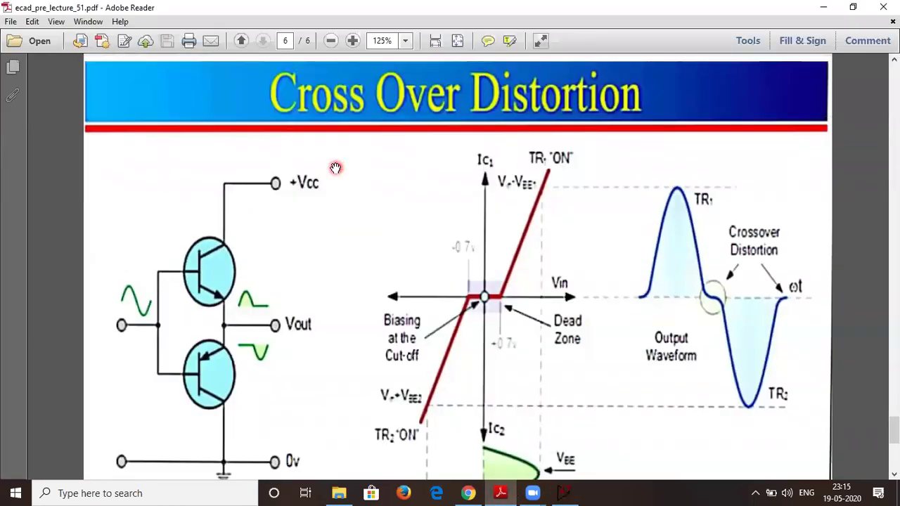
pyautogui.scroll(-2, 335, 168)
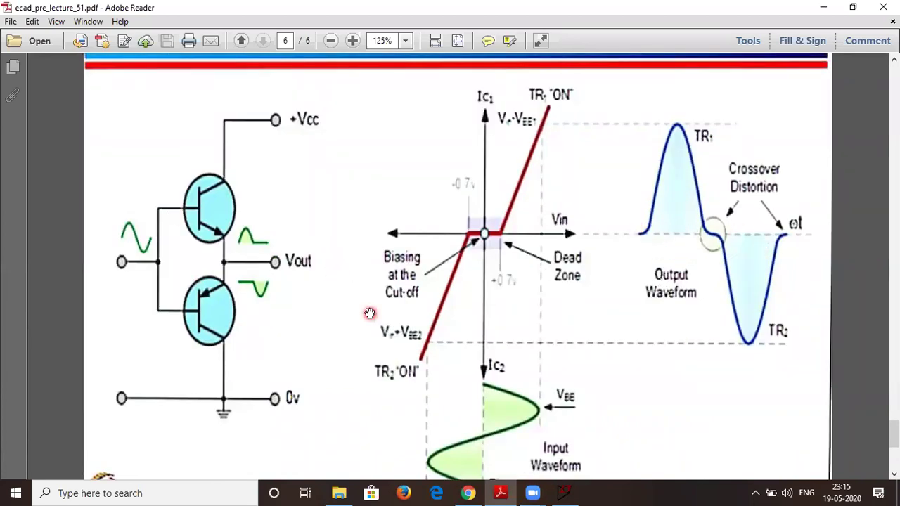
pyautogui.scroll(-10, 369, 312)
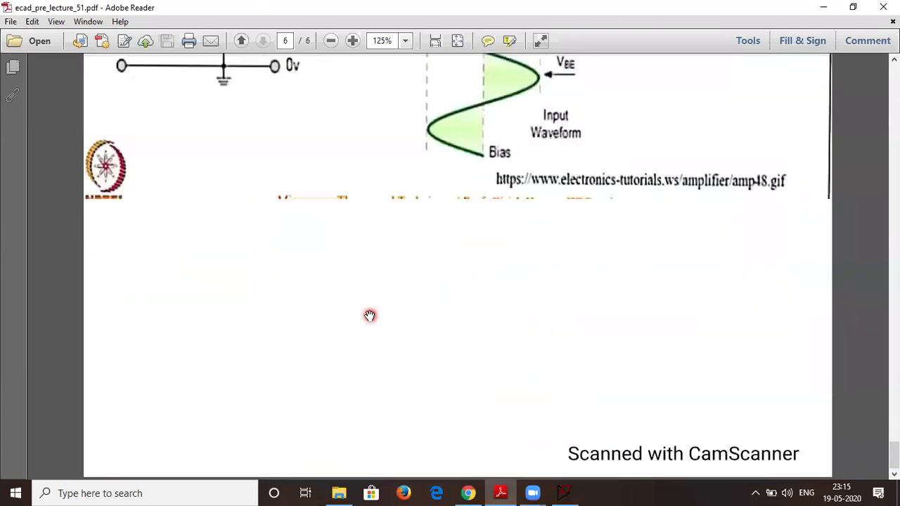
pyautogui.scroll(10, 370, 315)
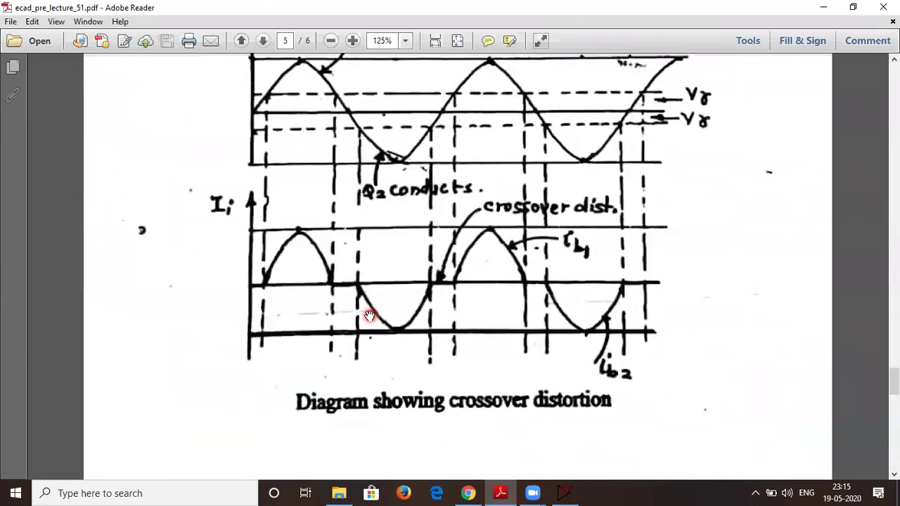
pyautogui.scroll(20, 369, 315)
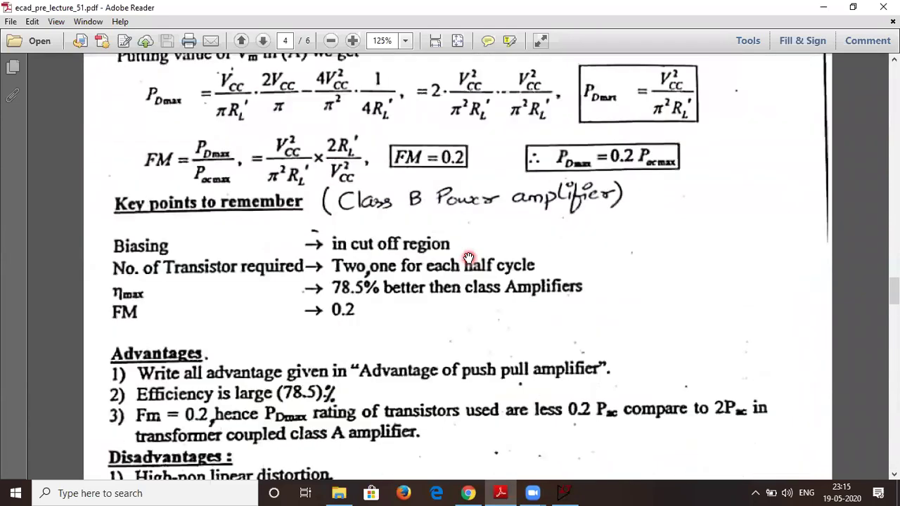
pyautogui.scroll(20, 468, 258)
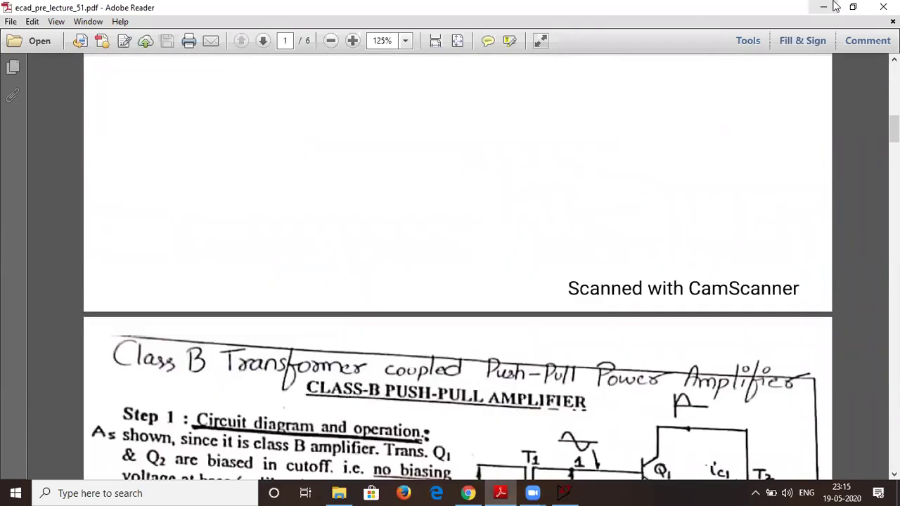
pyautogui.click(882, 6)
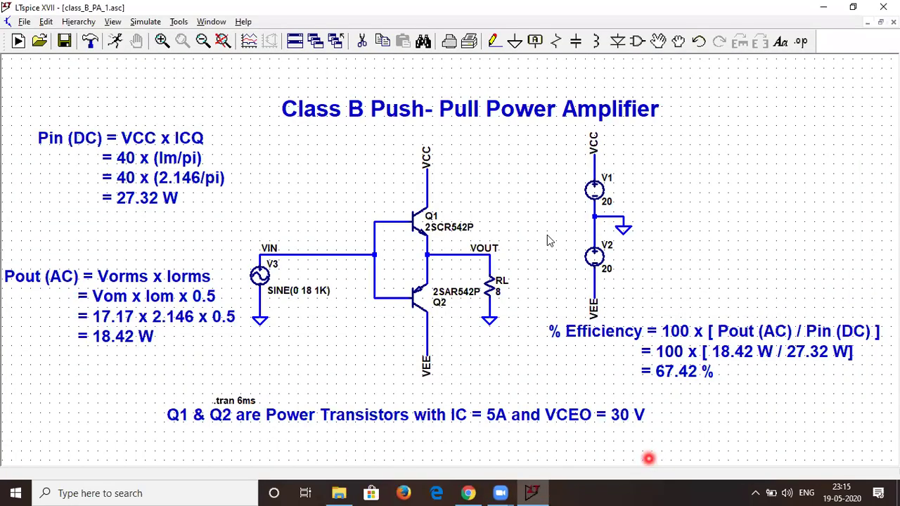
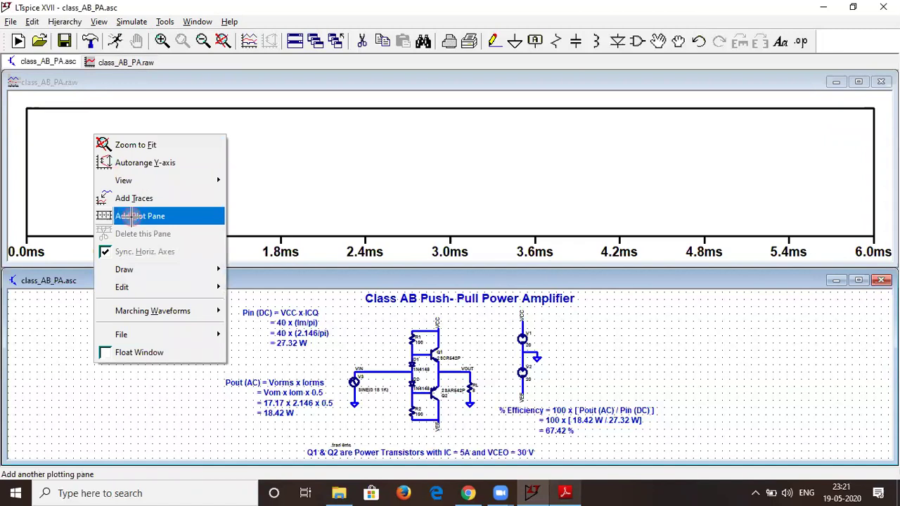
# Step: Plot V(vout) in the upper pane of the Class AB waveform window
pyautogui.rightClick(162, 132)
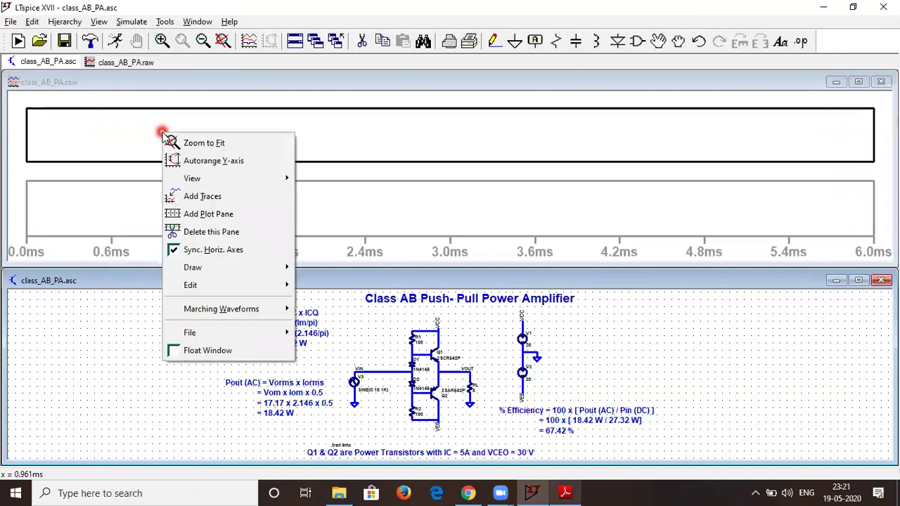
pyautogui.click(191, 199)
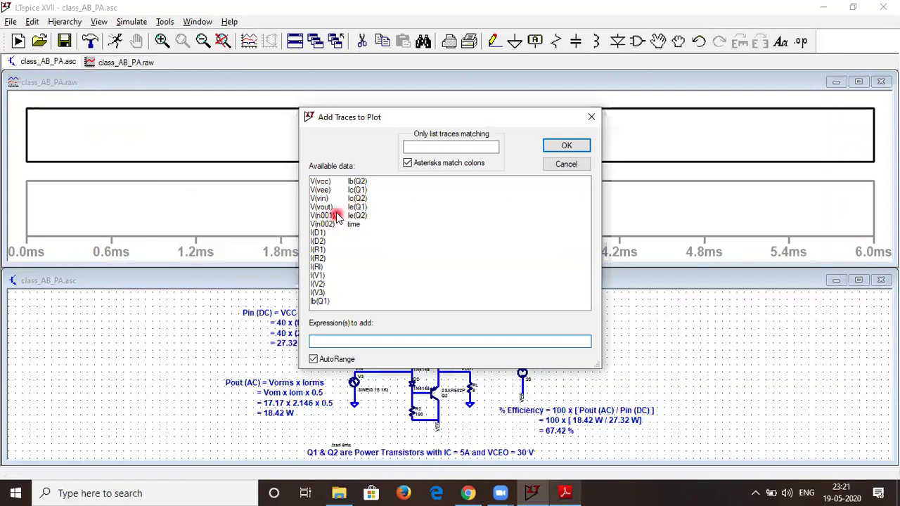
pyautogui.click(329, 207)
pyautogui.click(554, 145)
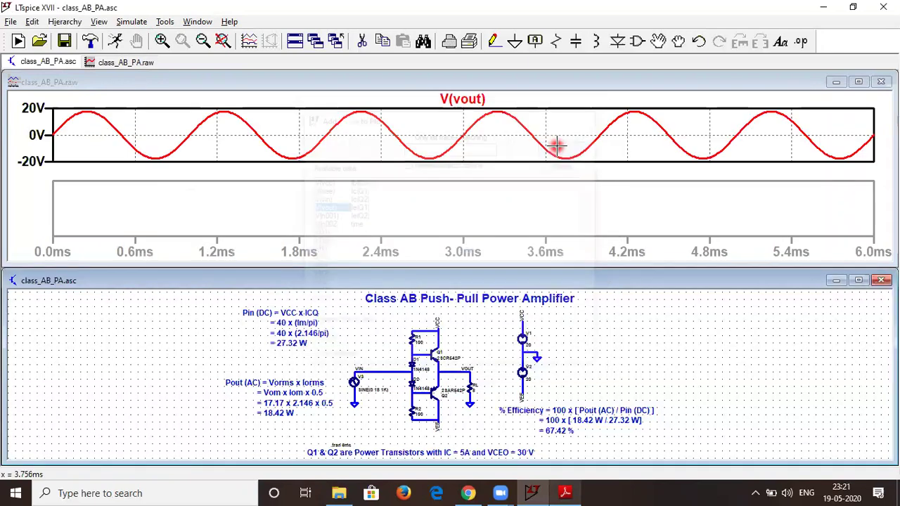
# Step: Plot the load current I(Rl) in the lower pane of the Class AB waveform window
pyautogui.rightClick(148, 199)
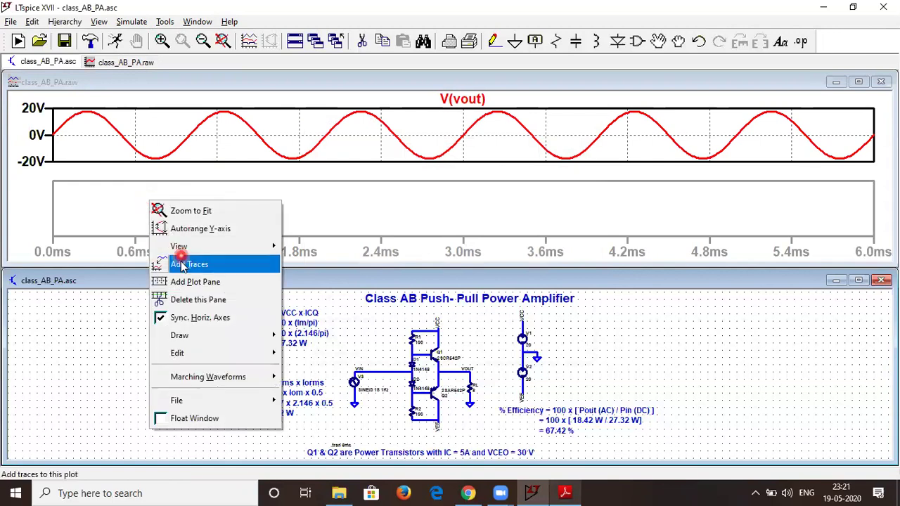
pyautogui.click(183, 264)
pyautogui.click(356, 257)
pyautogui.click(565, 146)
pyautogui.click(460, 228)
pyautogui.click(688, 207)
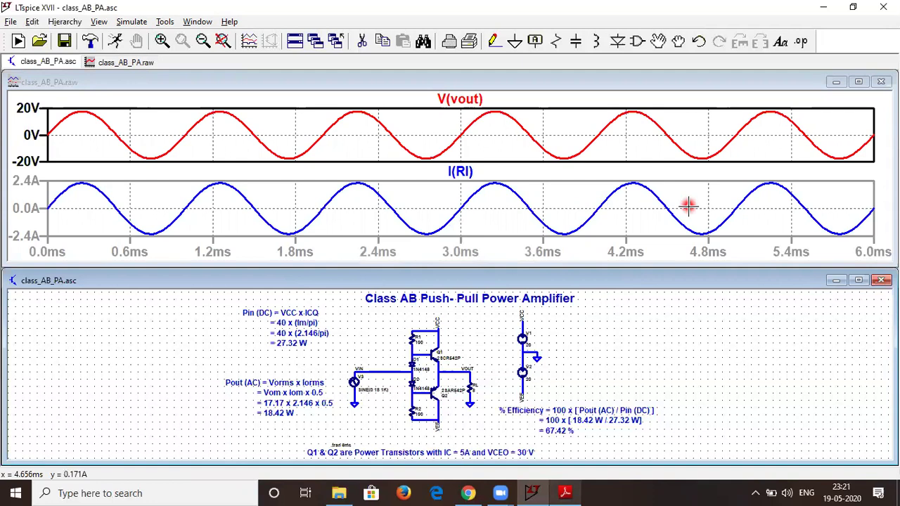
# Step: Maximize the Class AB waveform window and inspect the V(vout) zero crossings for crossover distortion, ending at the full 6 ms view
pyautogui.click(861, 82)
pyautogui.click(320, 181)
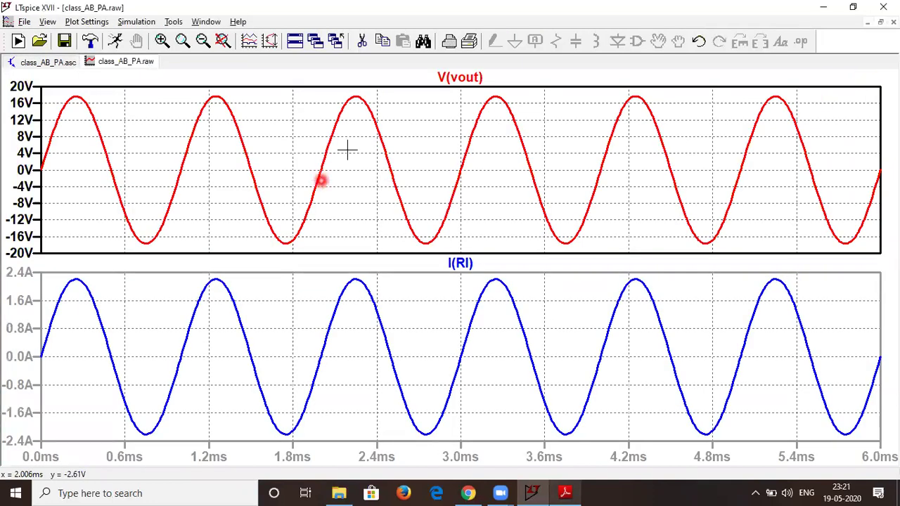
pyautogui.click(83, 138)
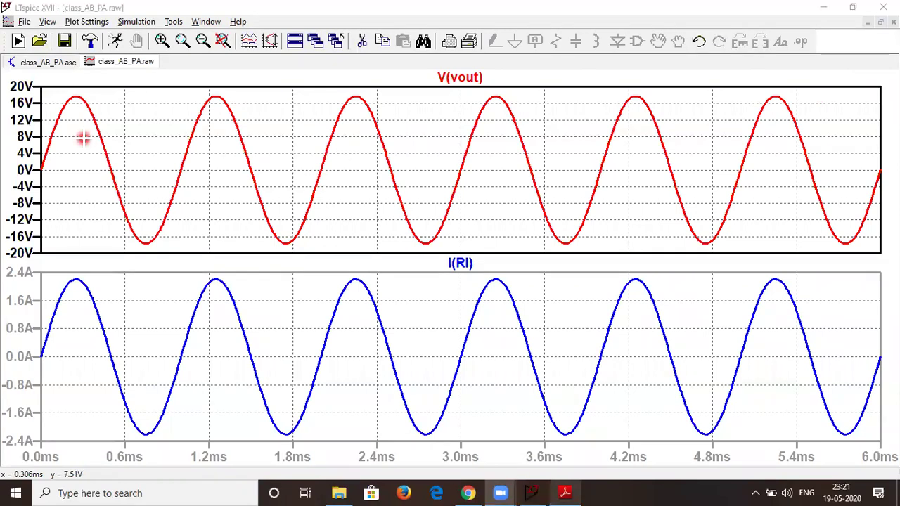
pyautogui.moveTo(83, 139); pyautogui.dragTo(334, 209)
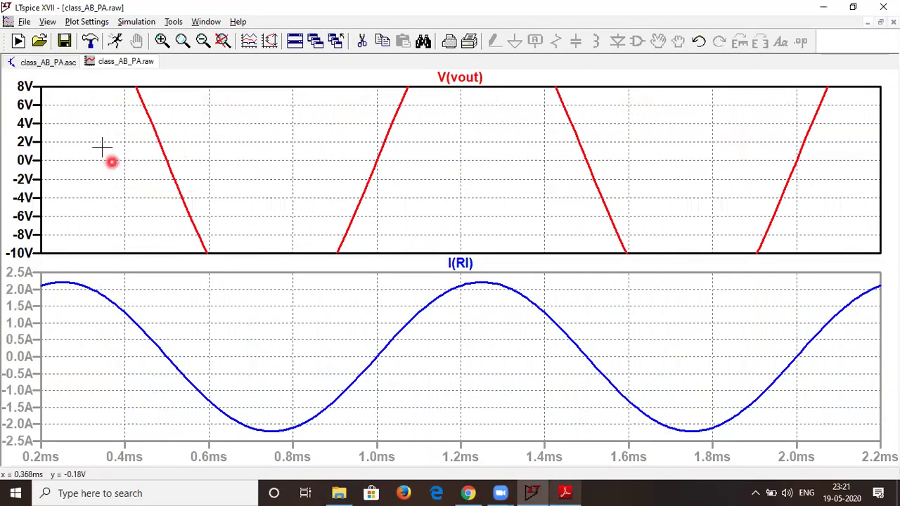
pyautogui.moveTo(600, 207); pyautogui.dragTo(68, 116)
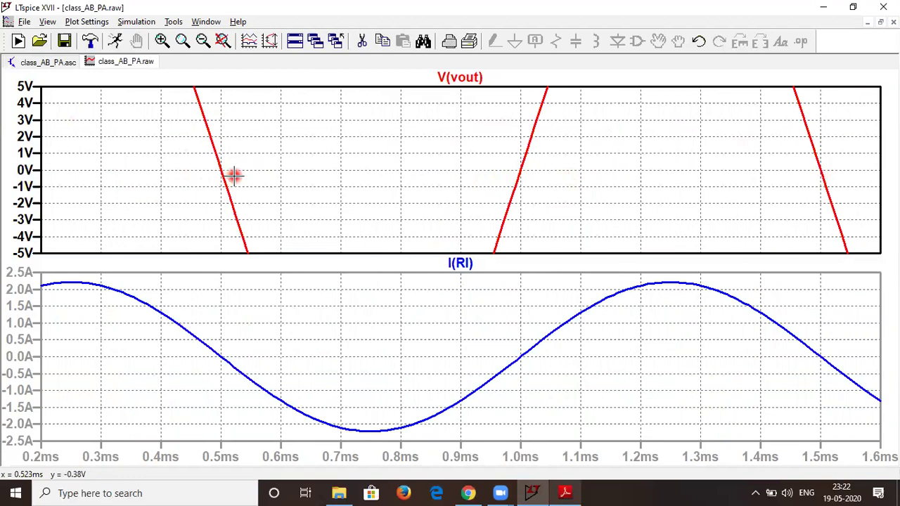
pyautogui.click(222, 42)
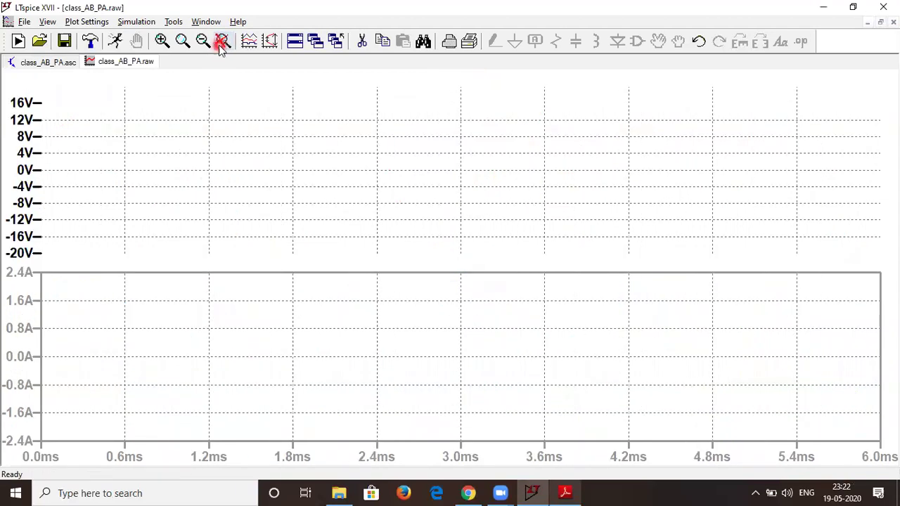
pyautogui.click(48, 62)
pyautogui.click(395, 195)
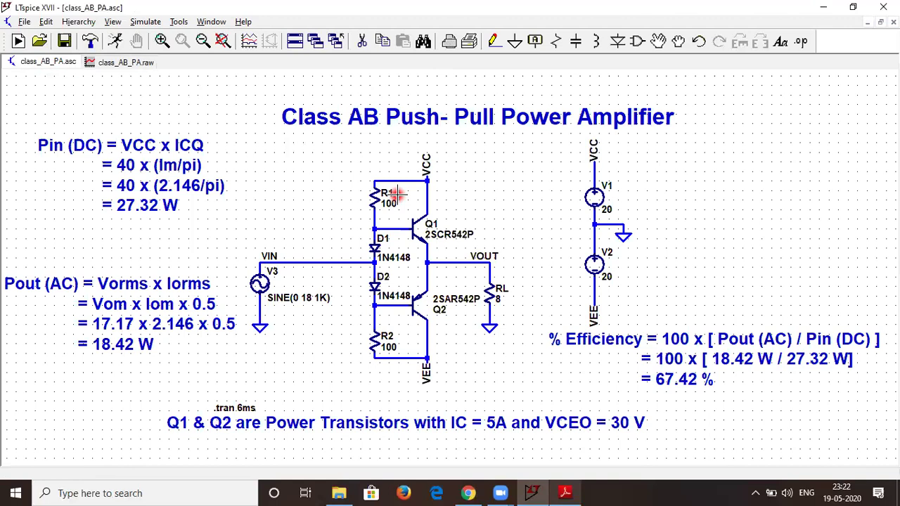
pyautogui.click(130, 63)
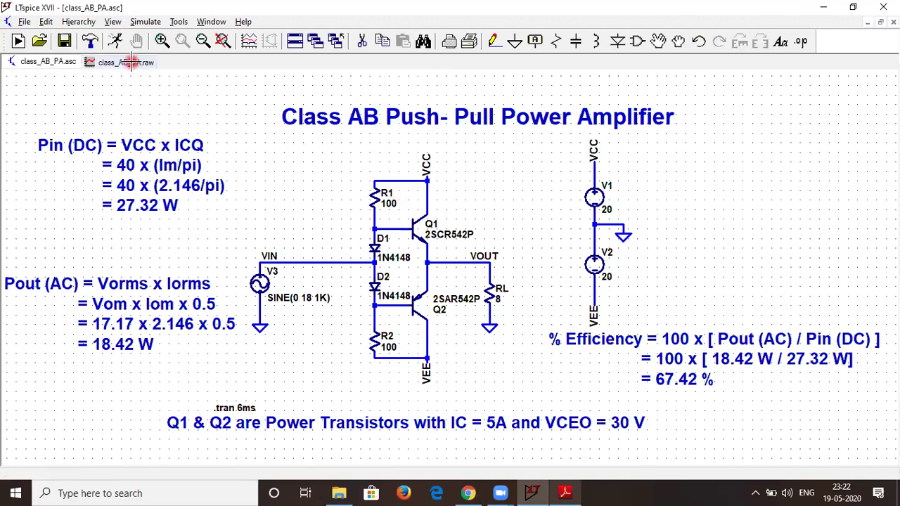
pyautogui.click(485, 78)
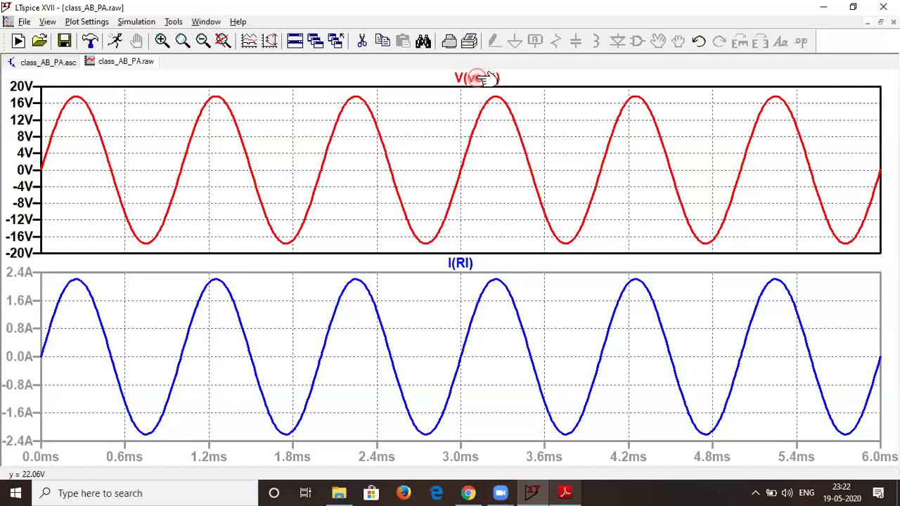
pyautogui.click(462, 170)
pyautogui.moveTo(461, 170)
pyautogui.mouseDown()
pyautogui.moveTo(490, 102)
pyautogui.moveTo(497, 119)
pyautogui.mouseUp()
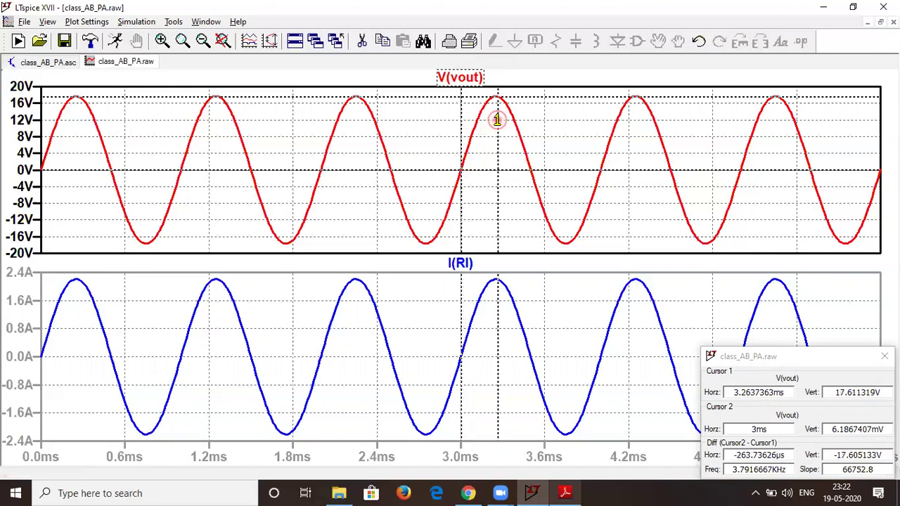
pyautogui.rightClick(468, 83)
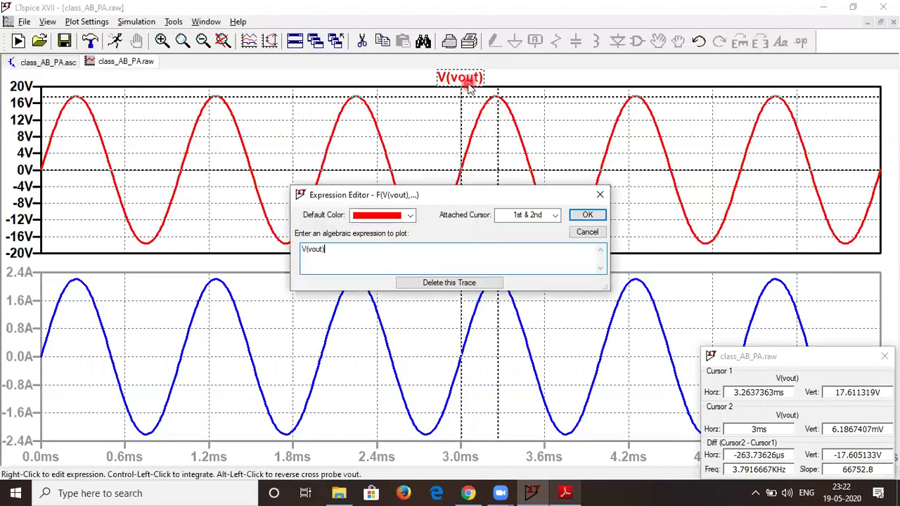
pyautogui.click(603, 197)
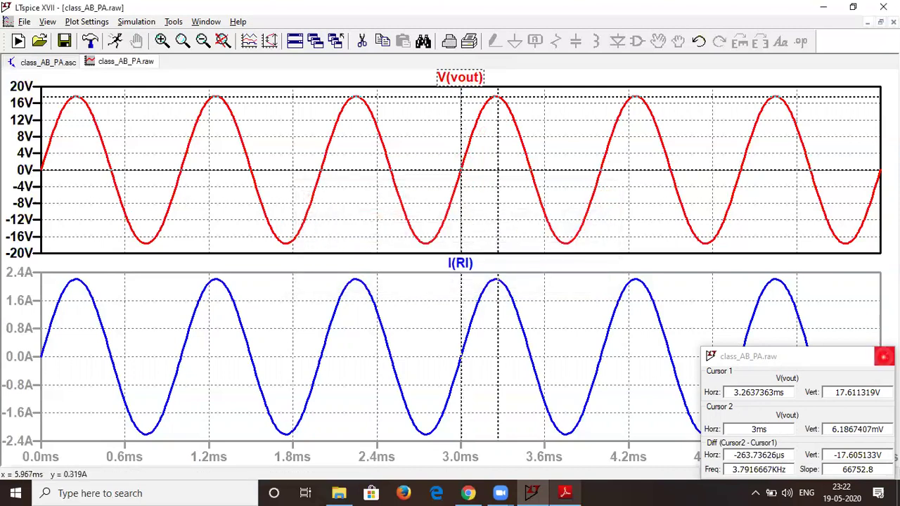
pyautogui.click(883, 356)
# Step: Measure the Class AB peaks with cursors, placing one on the I(Rl) peak near 3.26 ms and another on the V(vout) peak near 2.24 ms
pyautogui.click(460, 77)
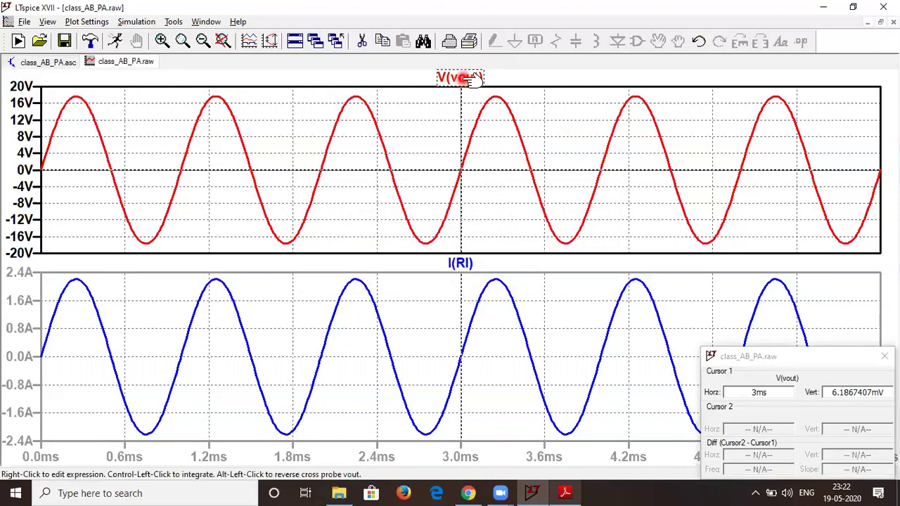
pyautogui.moveTo(461, 167); pyautogui.dragTo(496, 99)
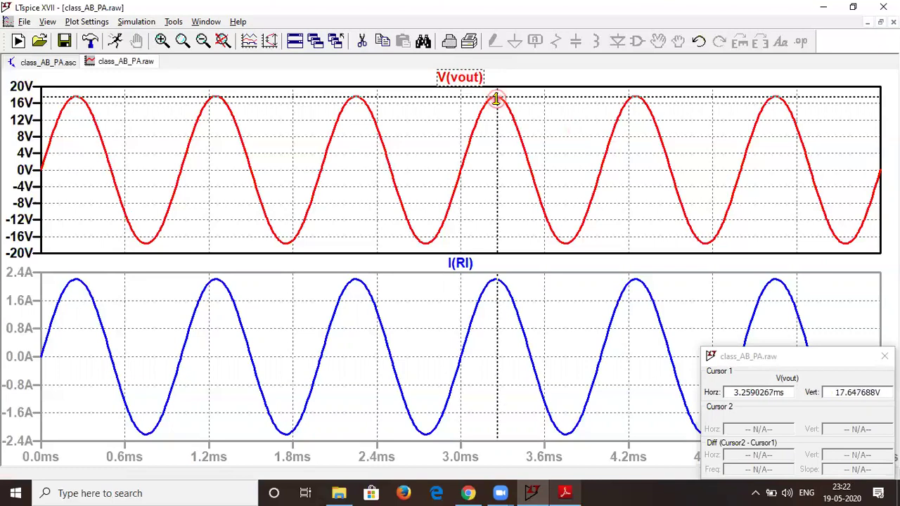
pyautogui.click(460, 264)
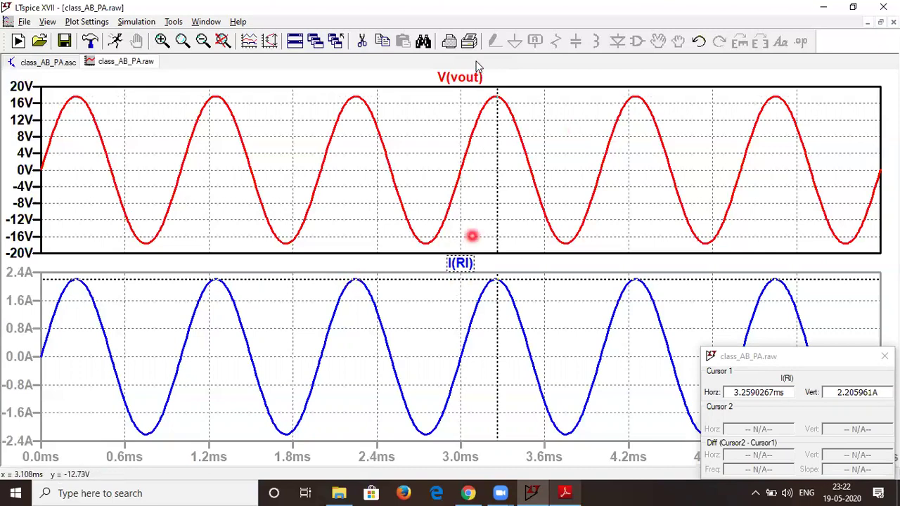
pyautogui.click(461, 77)
pyautogui.moveTo(460, 170)
pyautogui.mouseDown()
pyautogui.moveTo(429, 192)
pyautogui.moveTo(344, 145)
pyautogui.moveTo(354, 143)
pyautogui.mouseUp()
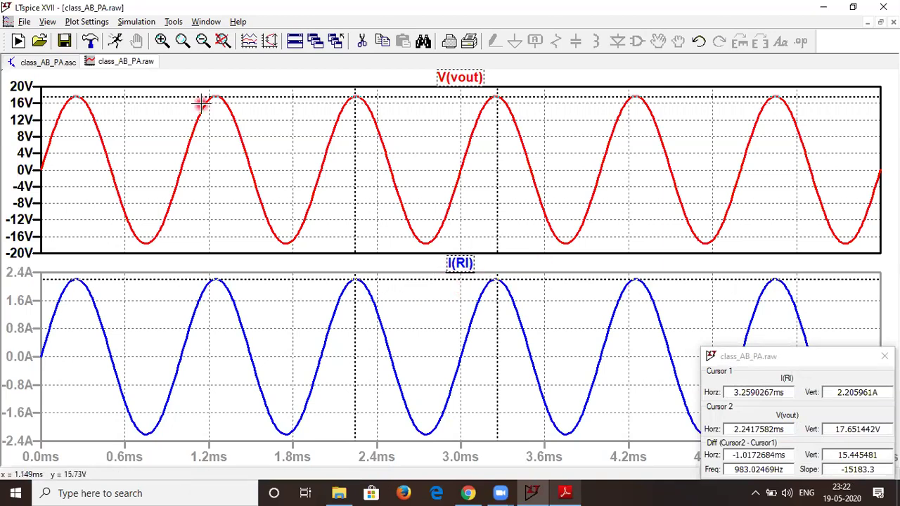
# Step: Update the Pin (DC) note on the Class AB schematic to 40 x (2.206/pi) = 28.11 W
pyautogui.click(44, 62)
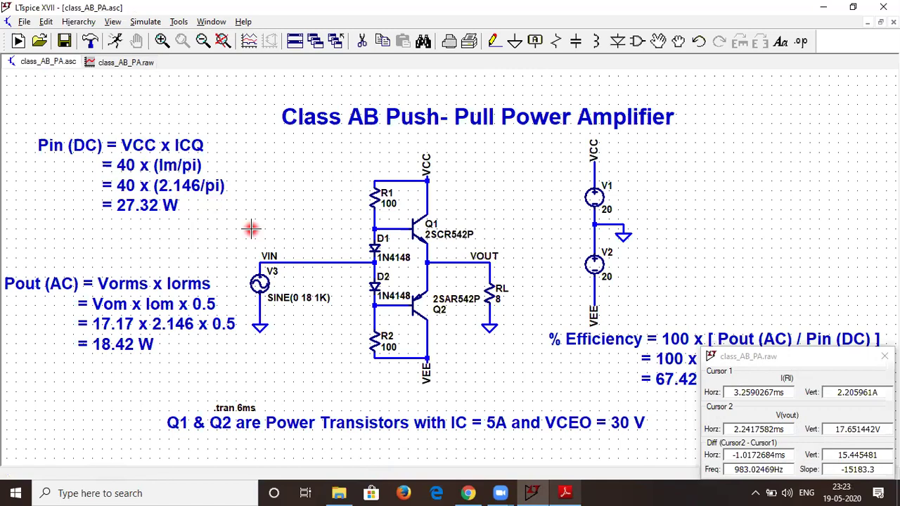
pyautogui.rightClick(184, 185)
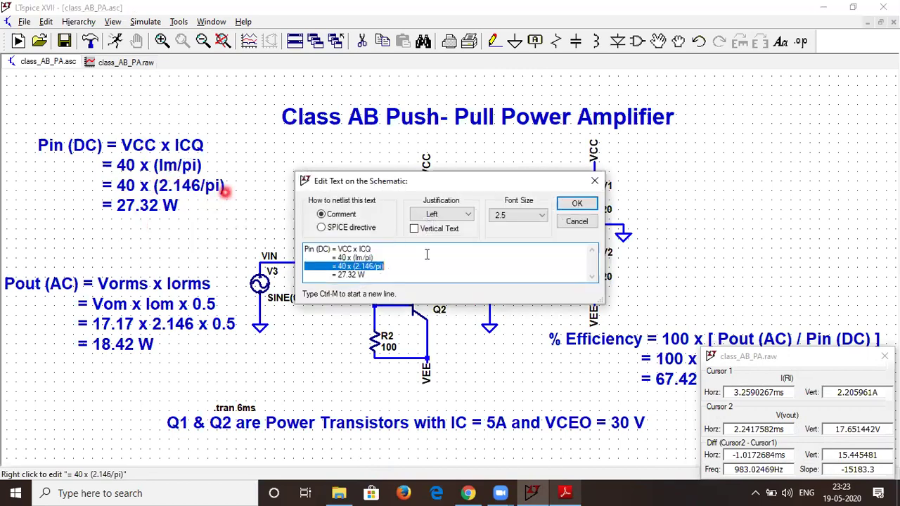
pyautogui.click(373, 265)
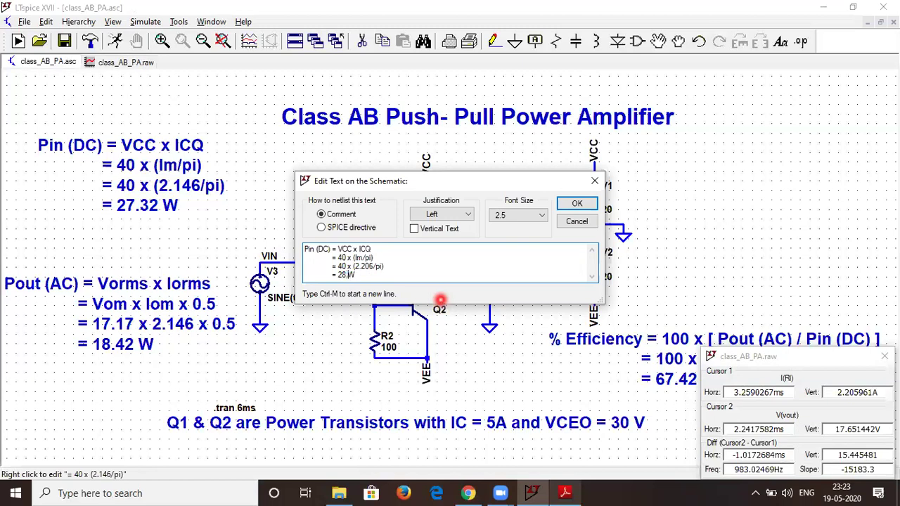
pyautogui.press('Return')
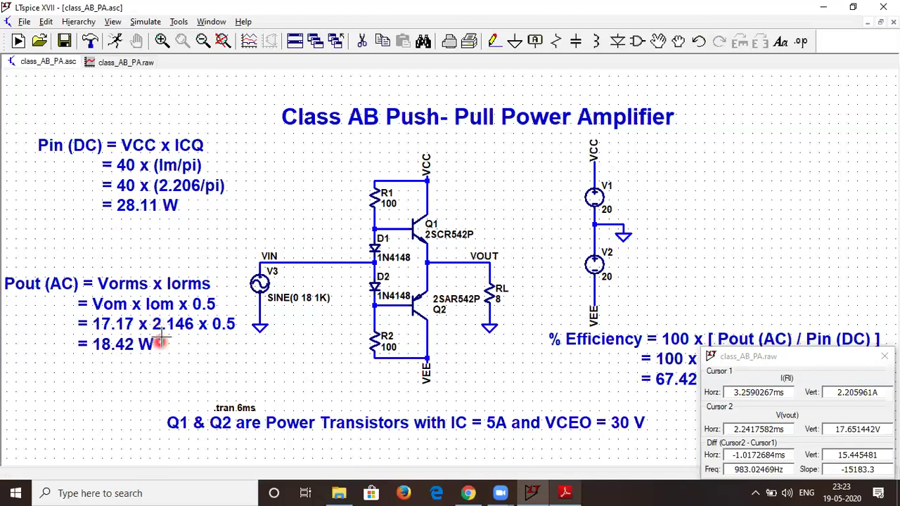
# Step: Update the Pout (AC) note on the schematic to 17.65 x 2.206 x 0.5 = 19.5 W
pyautogui.rightClick(127, 322)
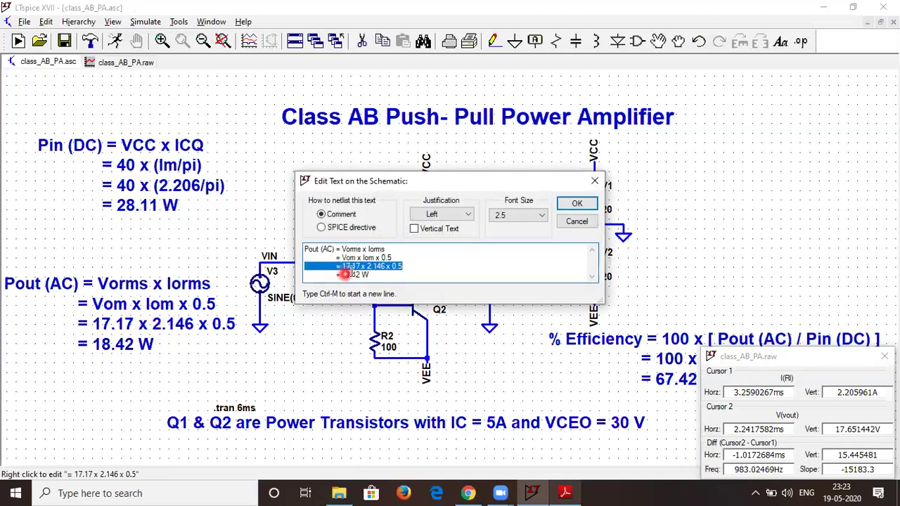
pyautogui.click(361, 267)
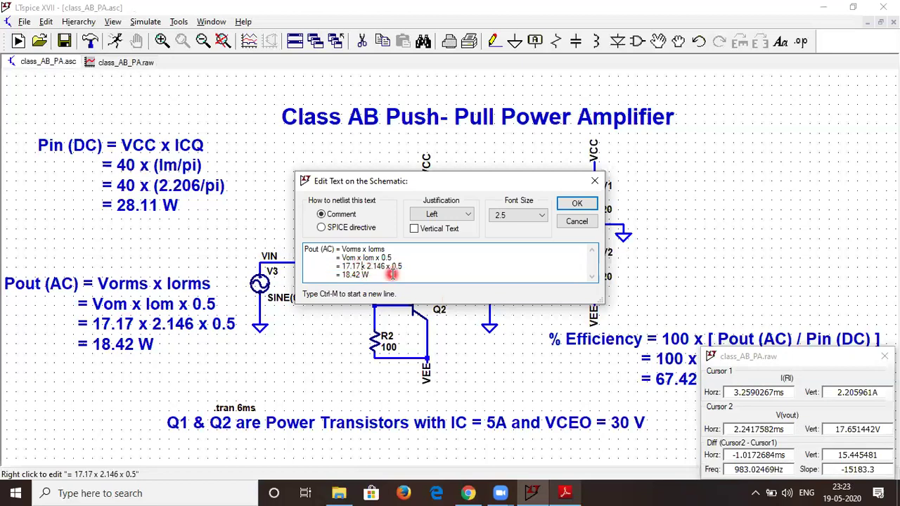
pyautogui.press('BackSpace')
pyautogui.press('BackSpace')
pyautogui.write('65')
pyautogui.write('06')
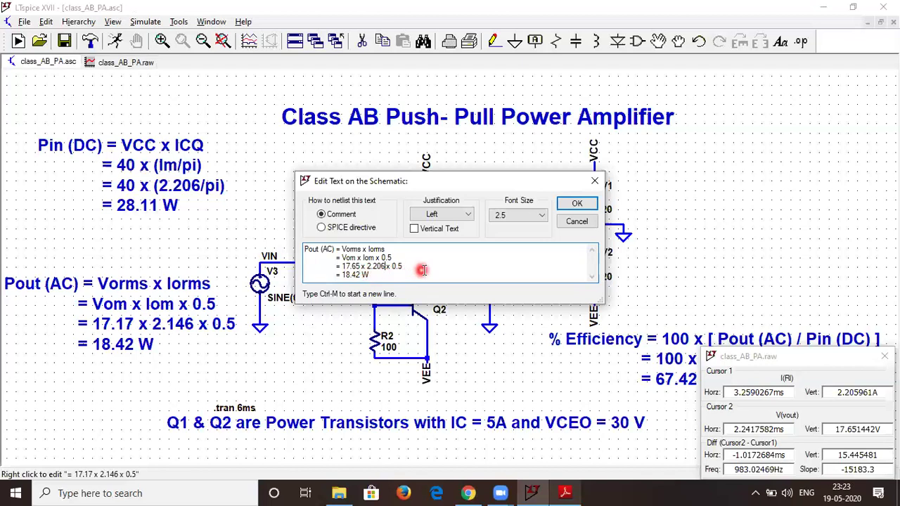
pyautogui.click(360, 275)
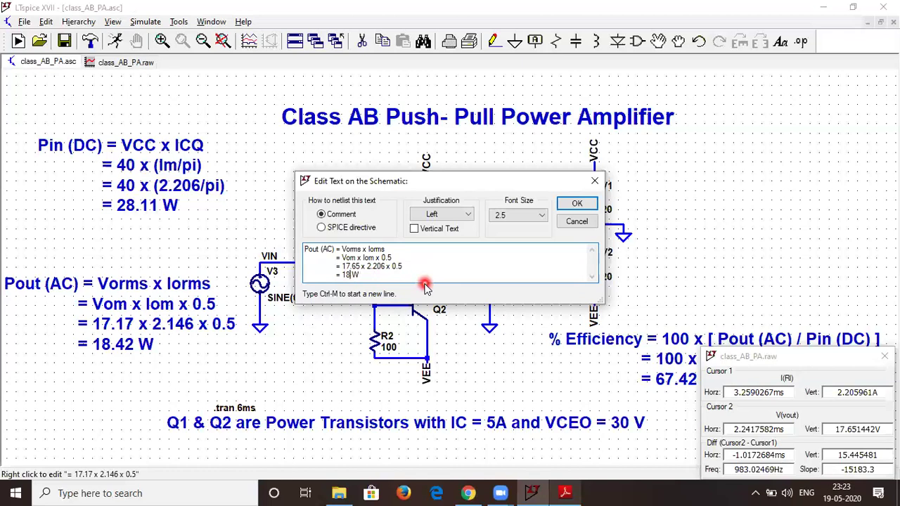
pyautogui.write('9')
pyautogui.press('Return')
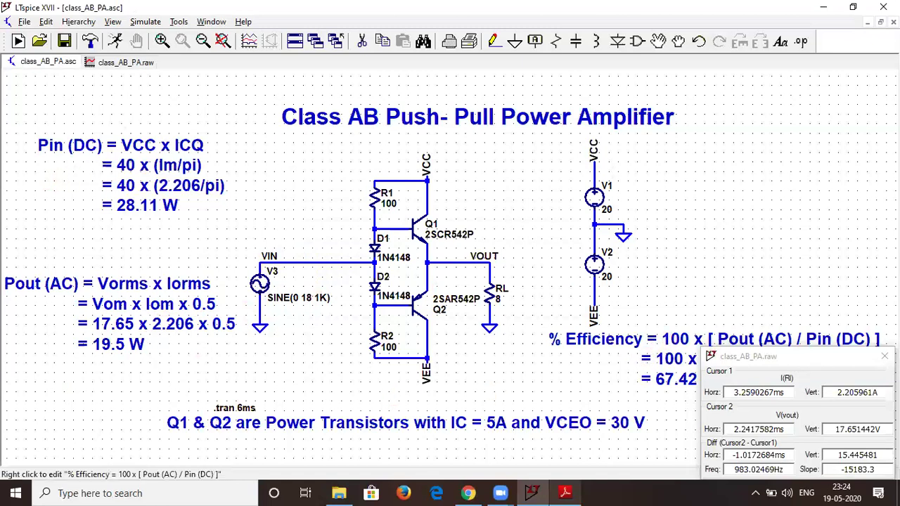
# Step: Close the cursor readout and update the % Efficiency note to 100 x [ 19.5 W / 28.11 W] = 69.37 %
pyautogui.click(883, 356)
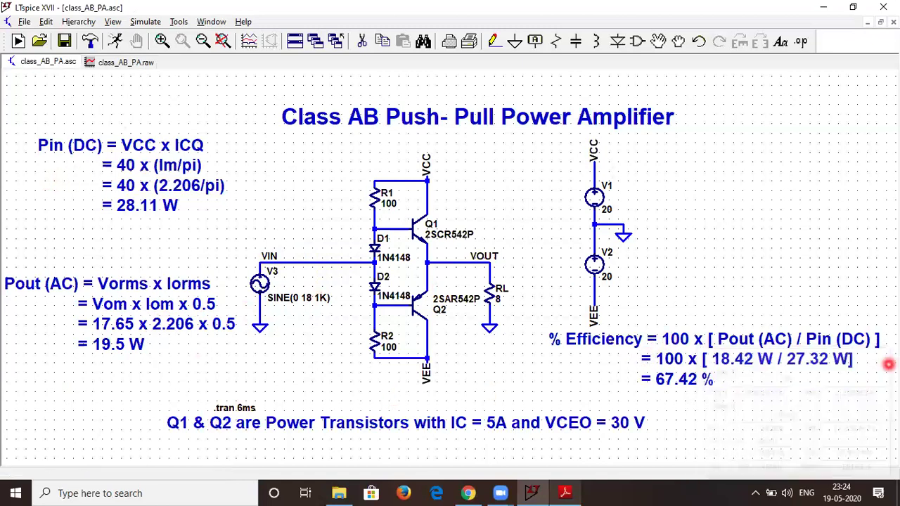
pyautogui.rightClick(741, 360)
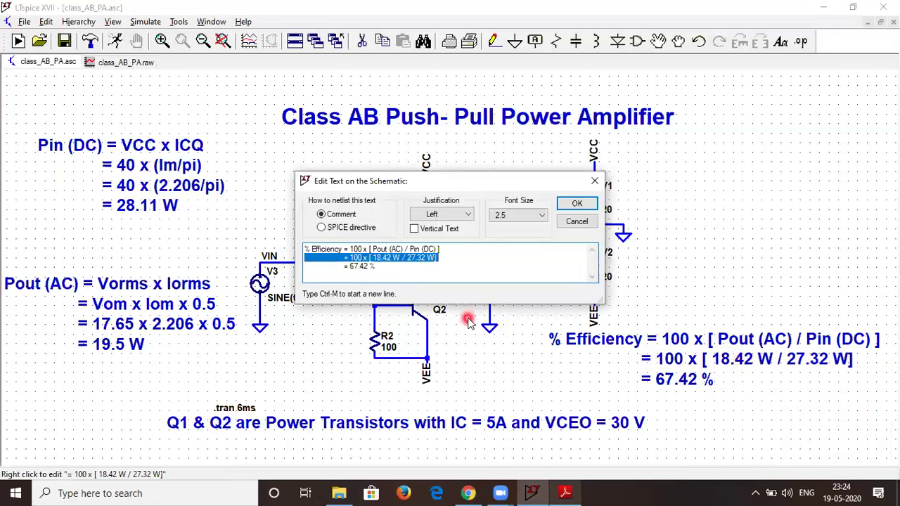
pyautogui.click(394, 258)
pyautogui.press('BackSpace')
pyautogui.press('BackSpace')
pyautogui.press('BackSpace')
pyautogui.press('BackSpace')
pyautogui.press('BackSpace')
pyautogui.press('BackSpace')
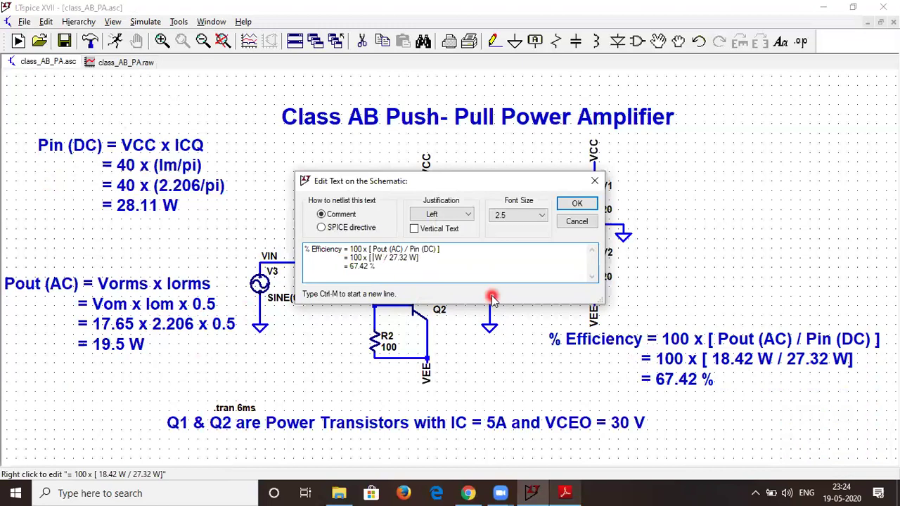
pyautogui.write('19.5')
pyautogui.click(363, 264)
pyautogui.click(402, 291)
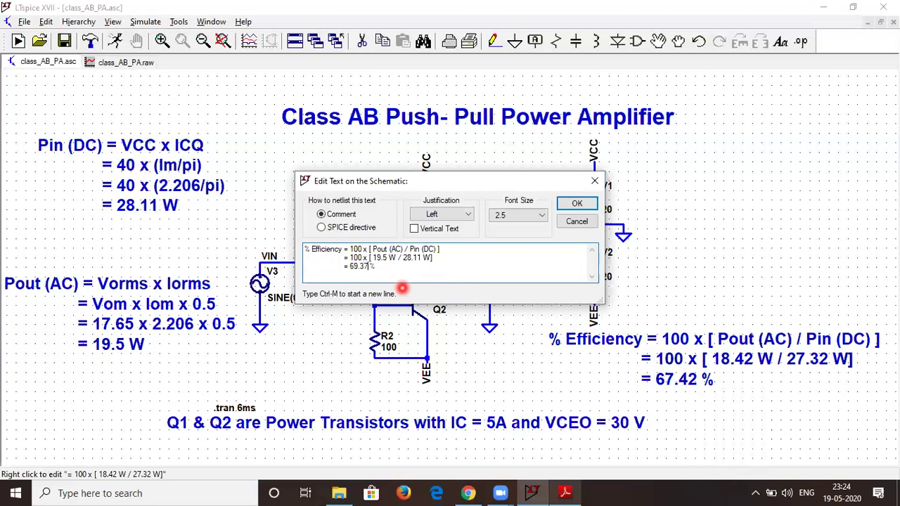
pyautogui.press('Return')
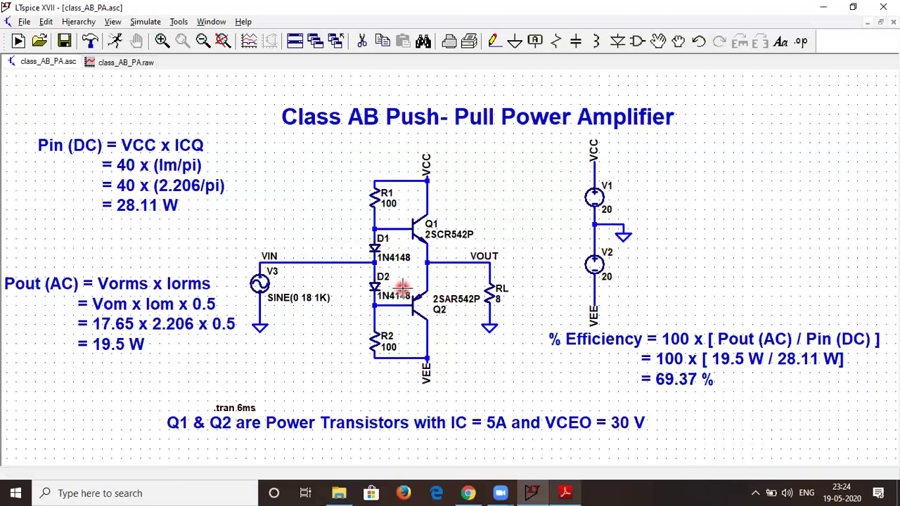